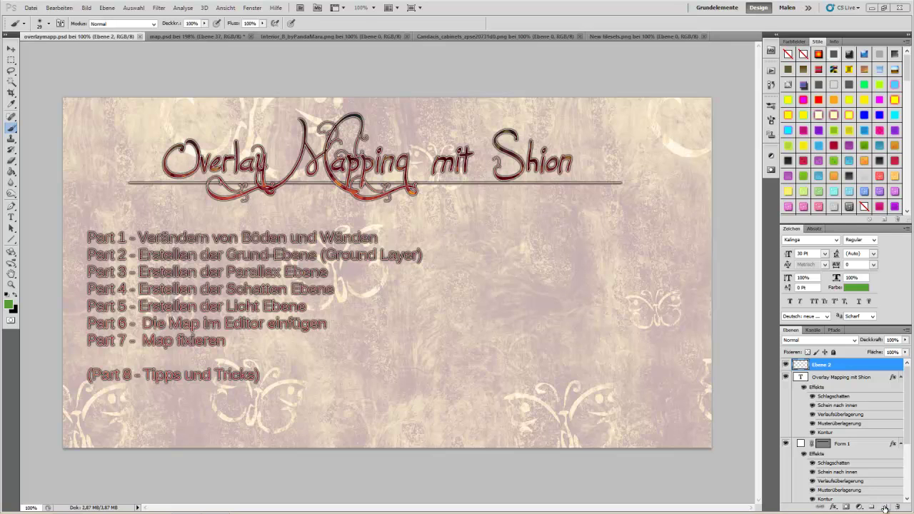
- Paint a green check mark beside Part 1 on a new empty layer
left_click(885, 507)
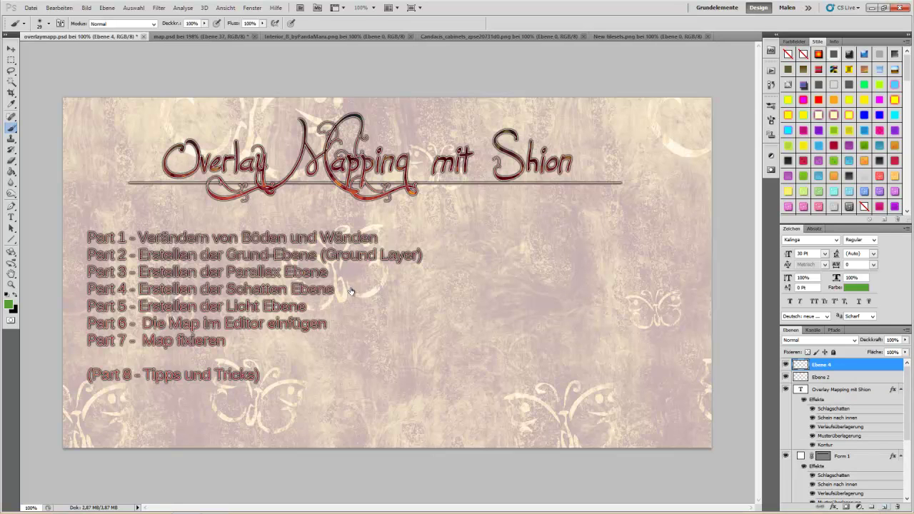
left_click_drag(378, 230, 529, 193)
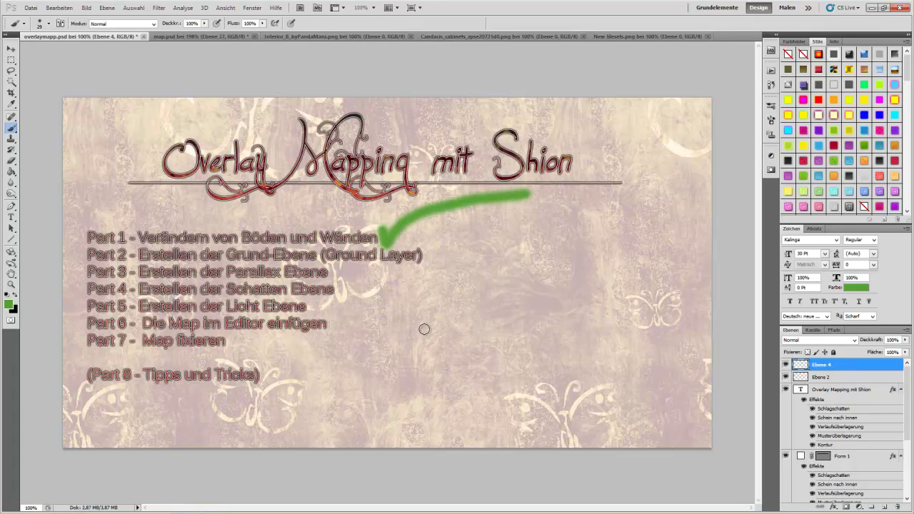
left_click(11, 49)
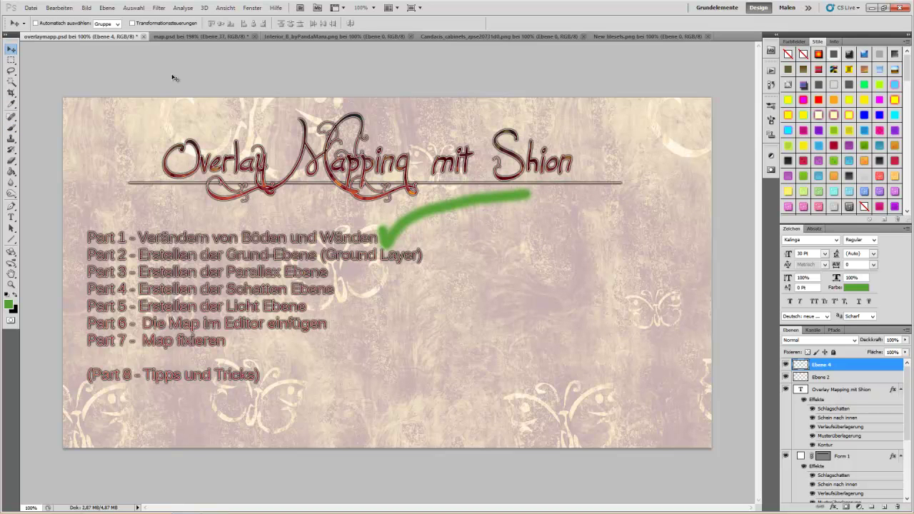
- Browse the open tilesets and fit the Interior_8_byPandaMaru tileset in the window
left_click(206, 37)
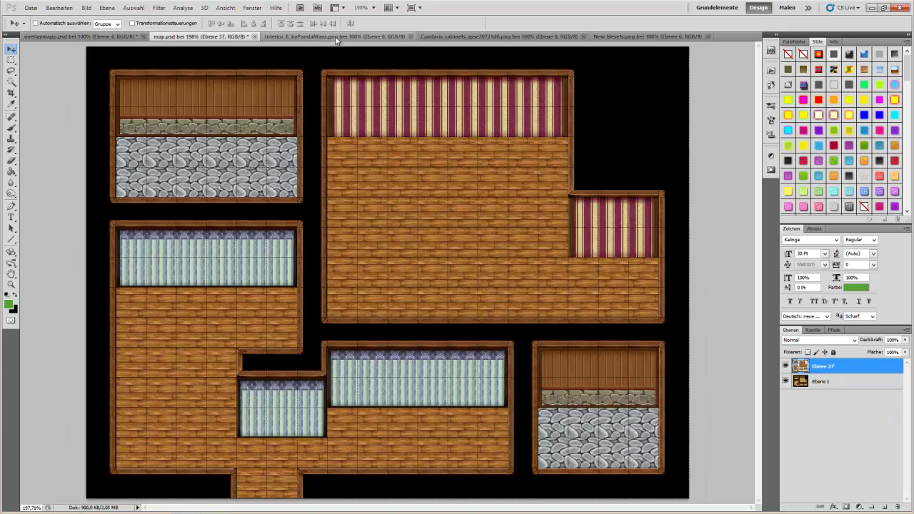
left_click(627, 36)
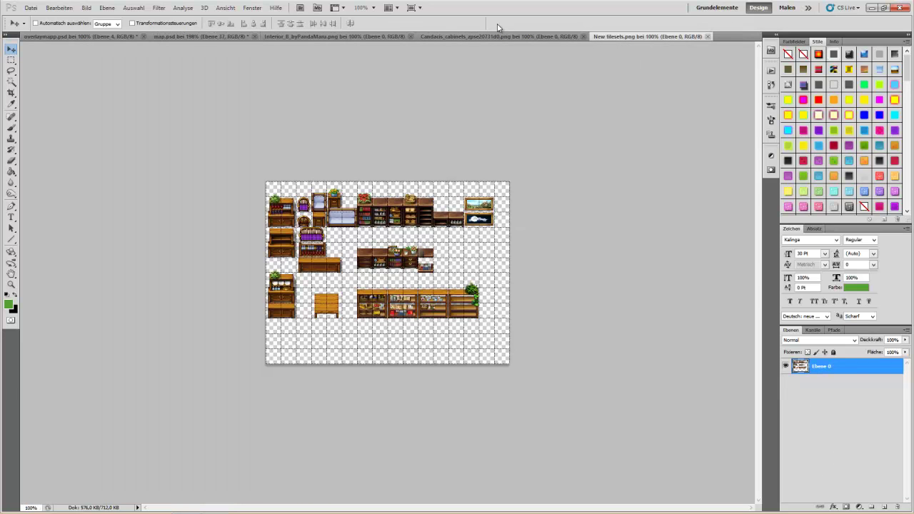
left_click(455, 40)
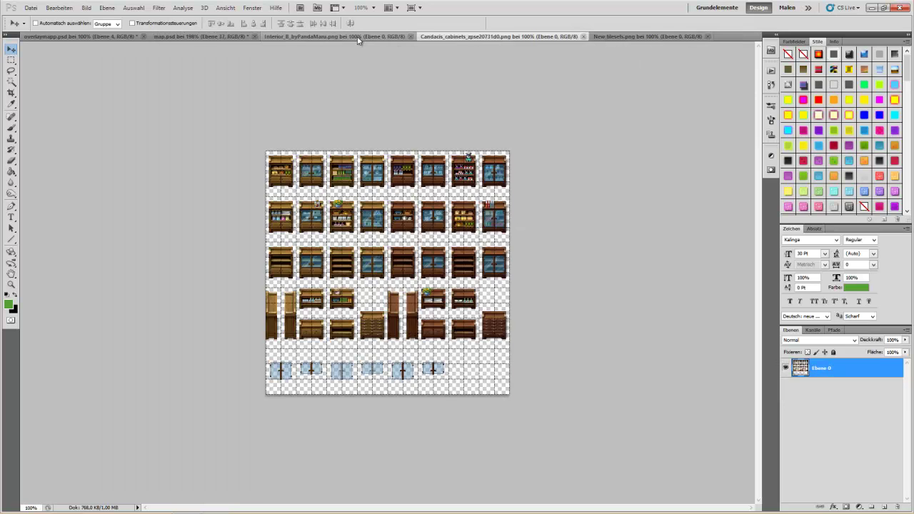
left_click(358, 37)
left_click(11, 287)
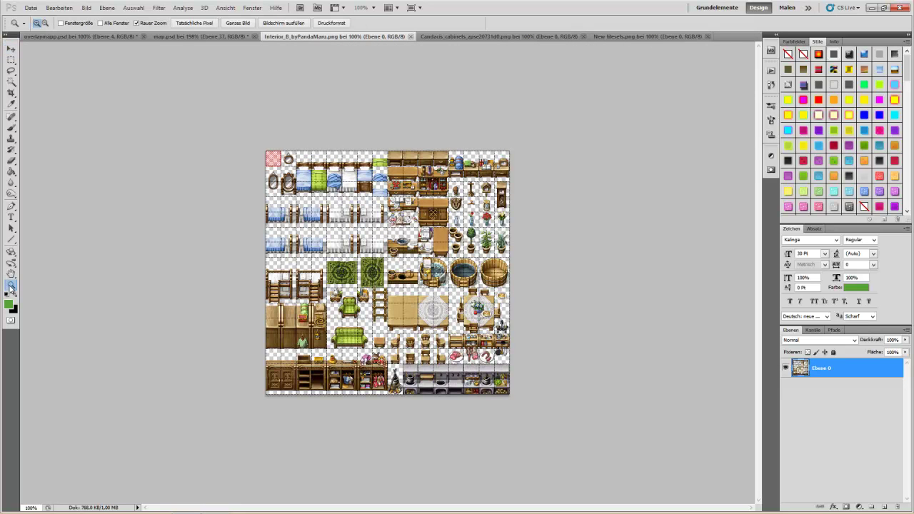
right_click(348, 272)
left_click(393, 282)
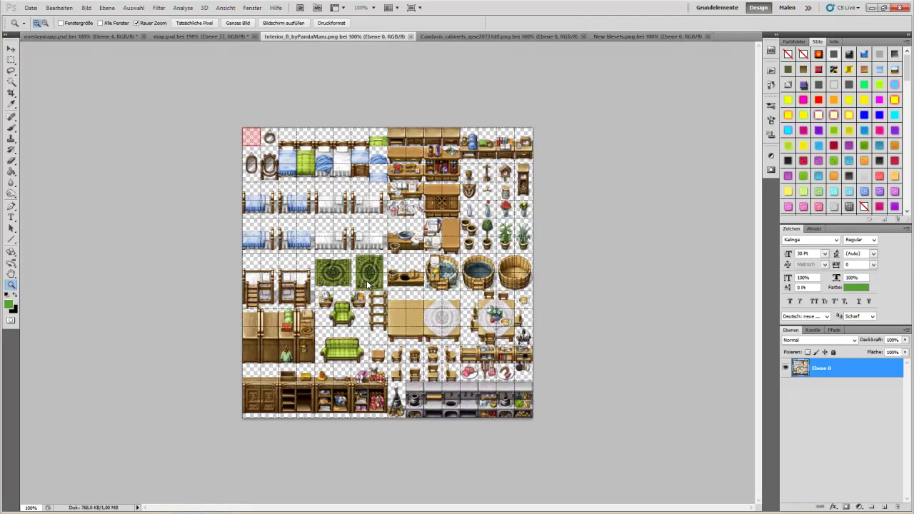
left_click(11, 59)
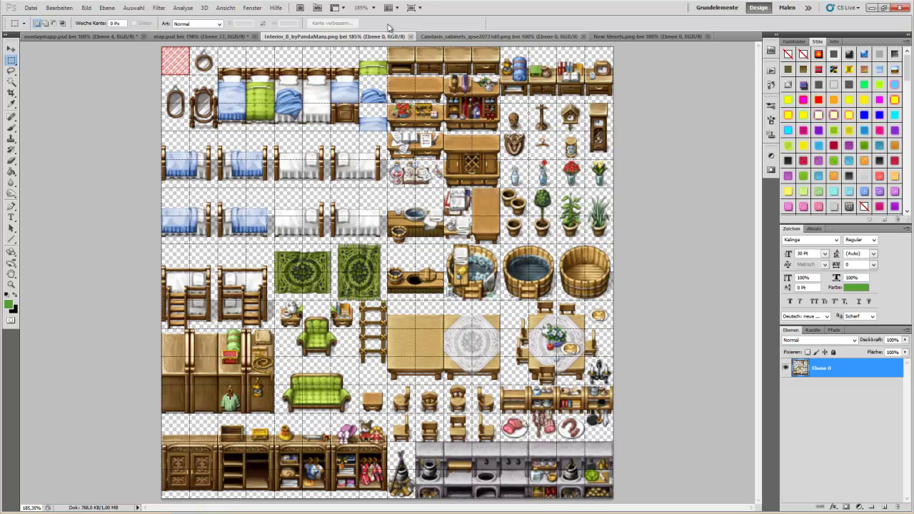
- Fit the cabinets tileset to the window and marquee-select the flower-topped cabinet tile
left_click(465, 36)
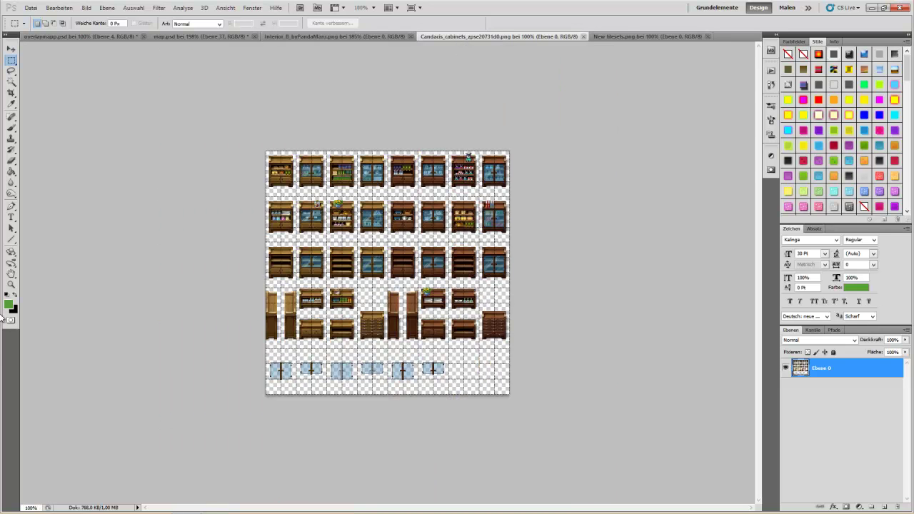
left_click(11, 285)
right_click(356, 310)
left_click(383, 317)
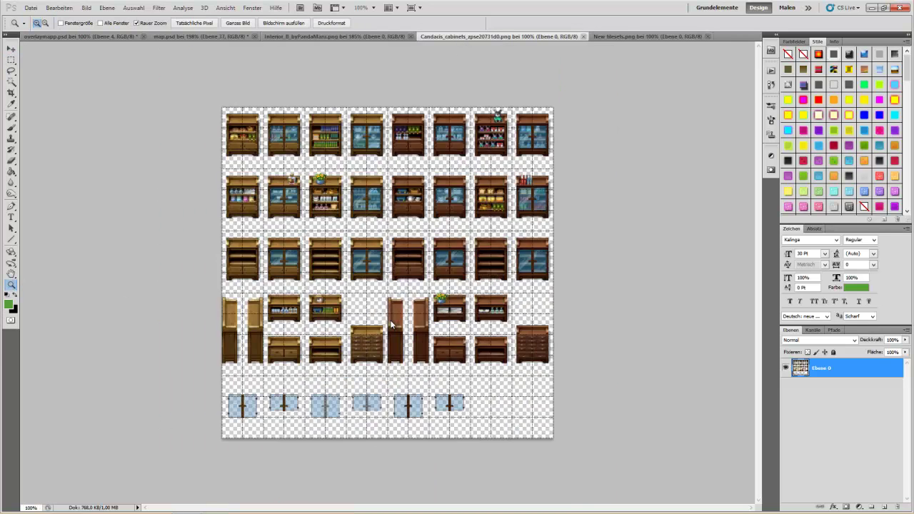
left_click(10, 61)
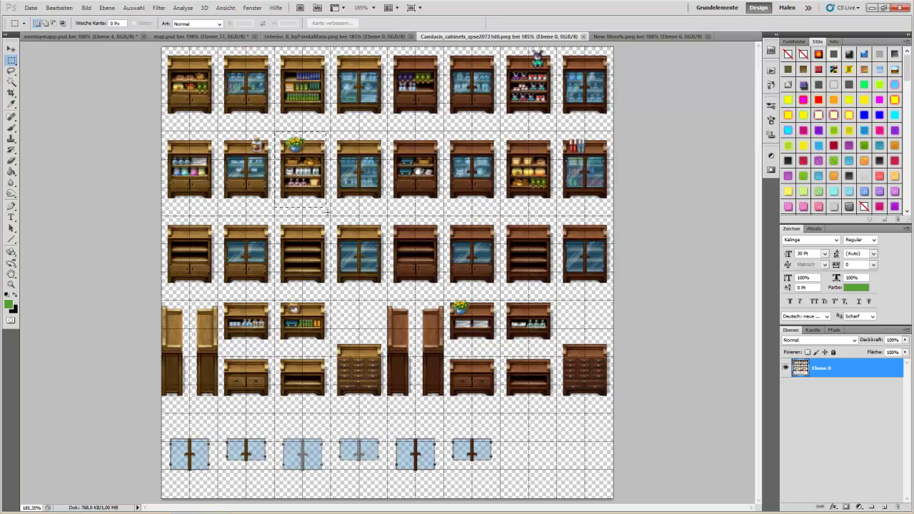
left_click_drag(322, 202, 331, 216)
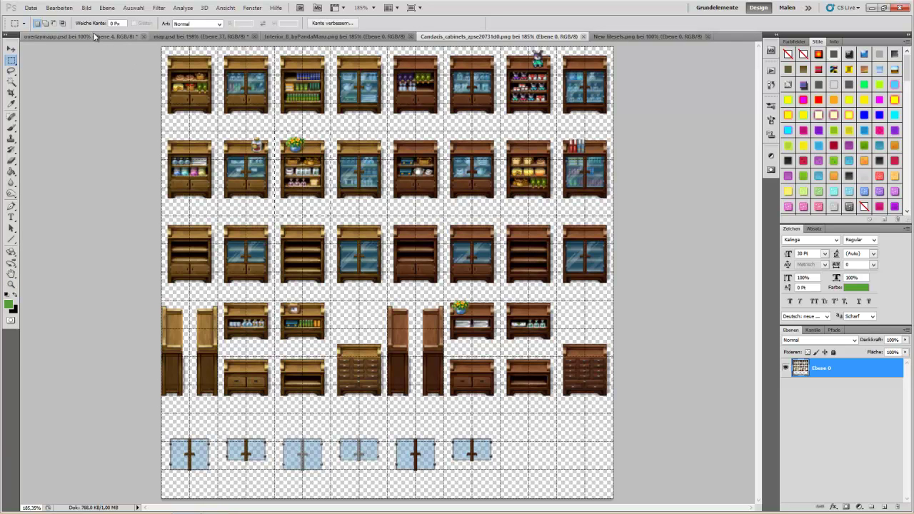
left_click(202, 35)
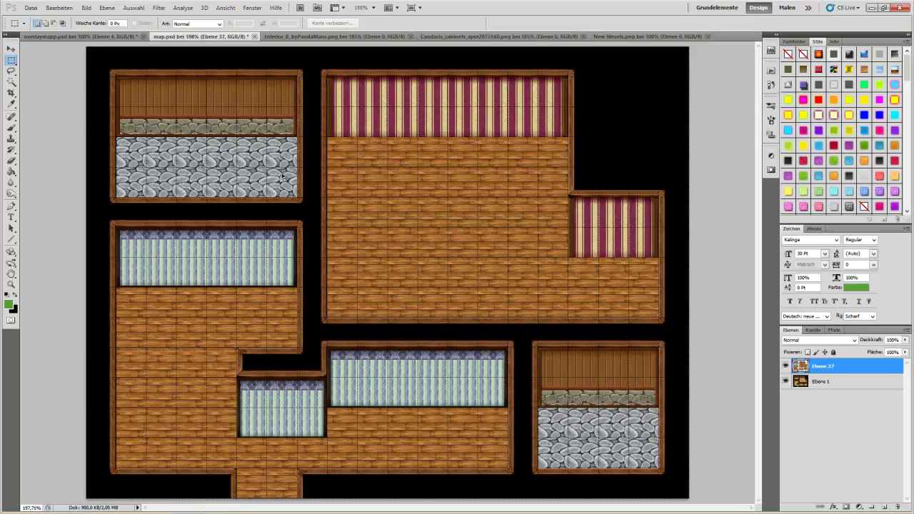
- Paste the cabinet as layer 'Ebene 38' against the left room's curtained wall
key("ctrl+v")
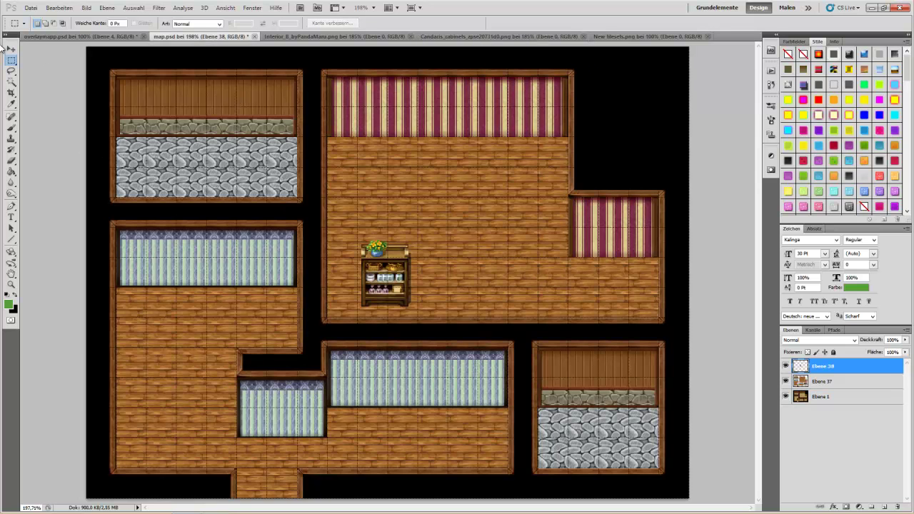
left_click(12, 48)
left_click_drag(383, 292, 264, 279)
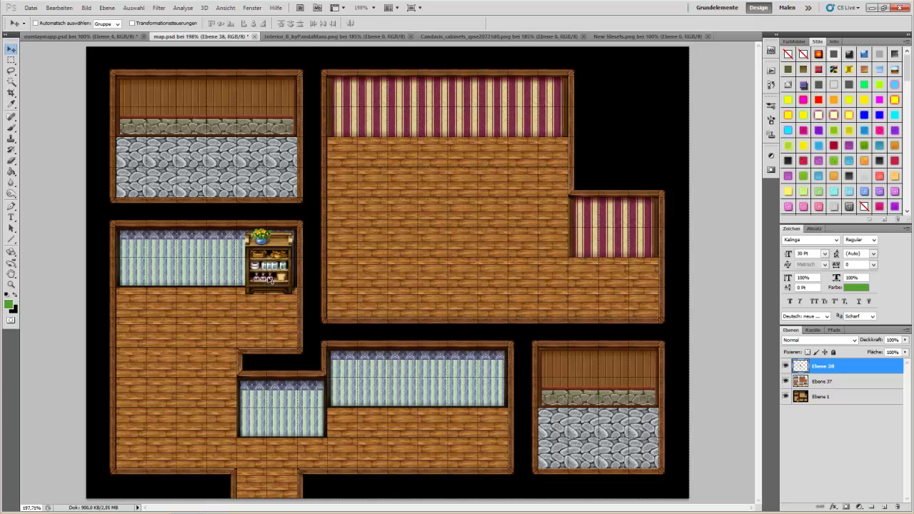
key("Right")
key("Right")
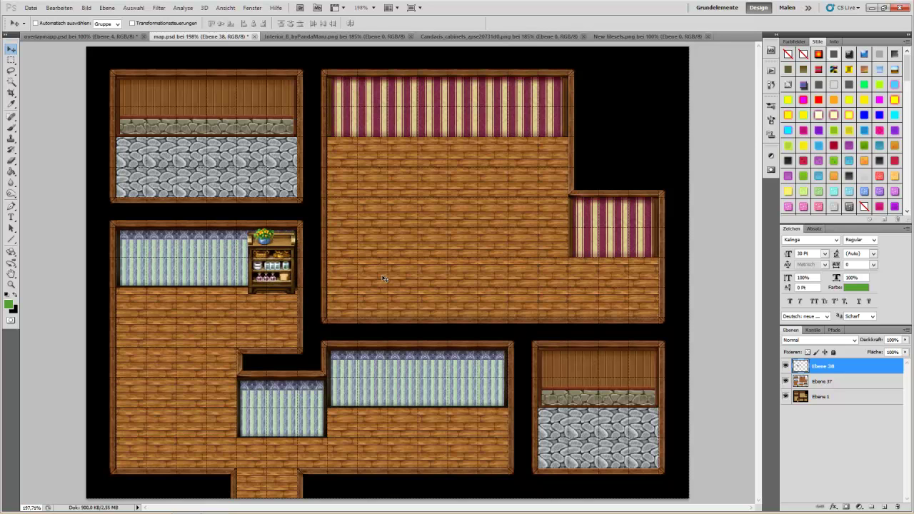
key("Left")
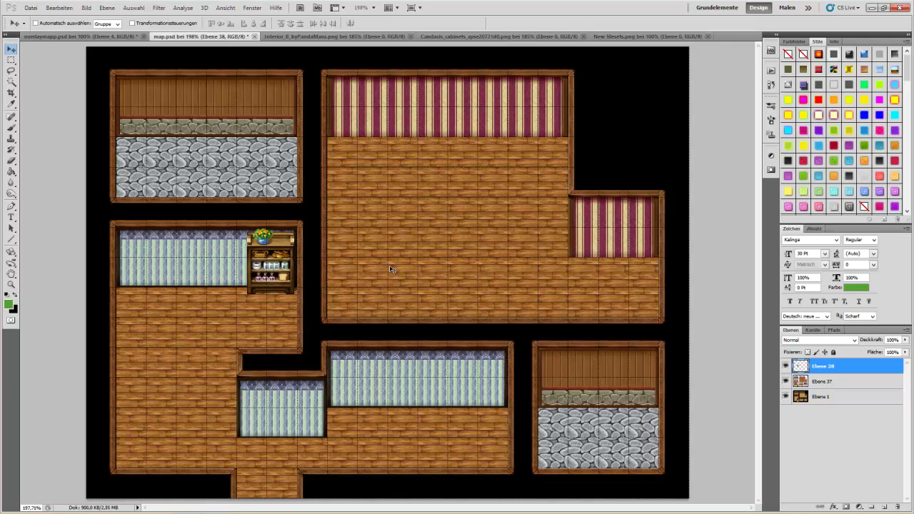
- Fit New tilesets.png to the window and marquee-select the flower-topped shelf
left_click(496, 37)
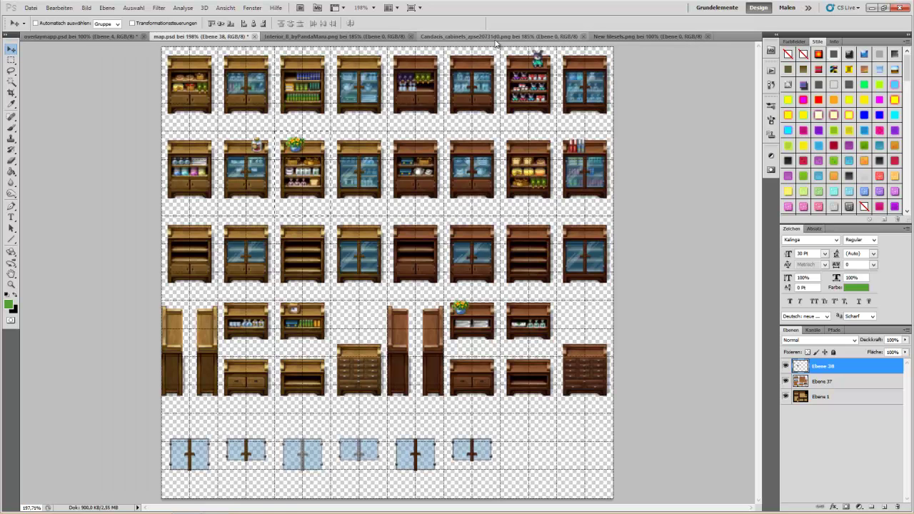
left_click(12, 62)
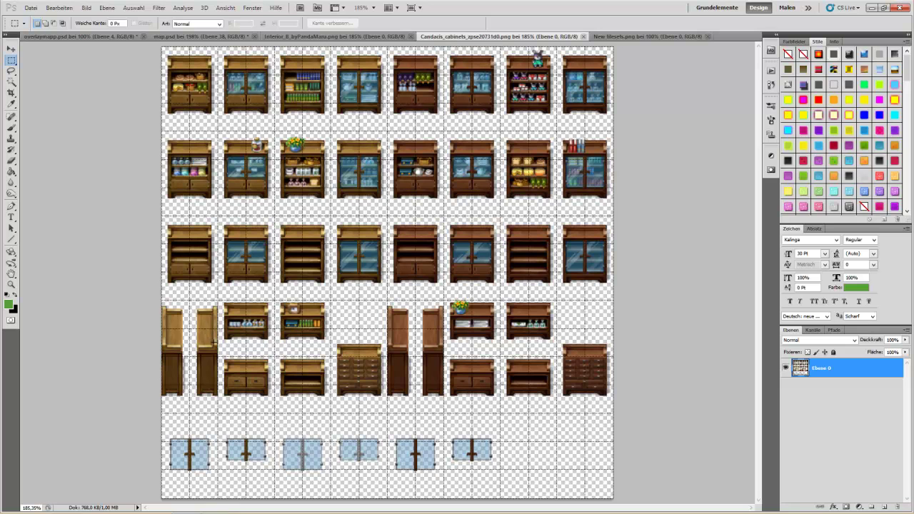
left_click(629, 37)
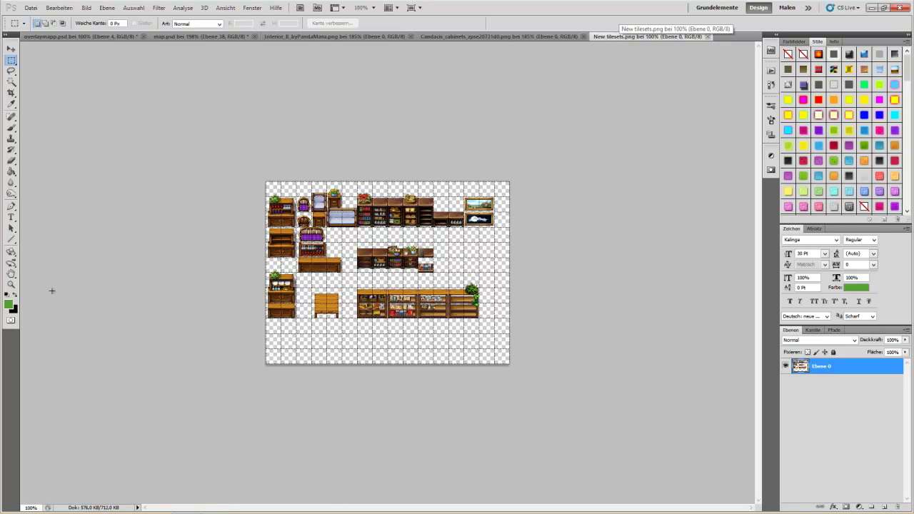
key("z")
right_click(348, 290)
left_click(374, 296)
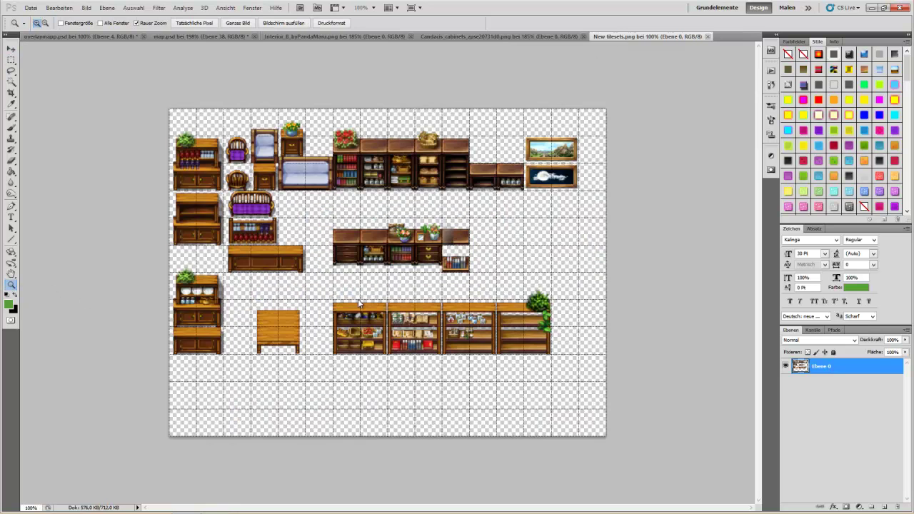
key("ctrl+0")
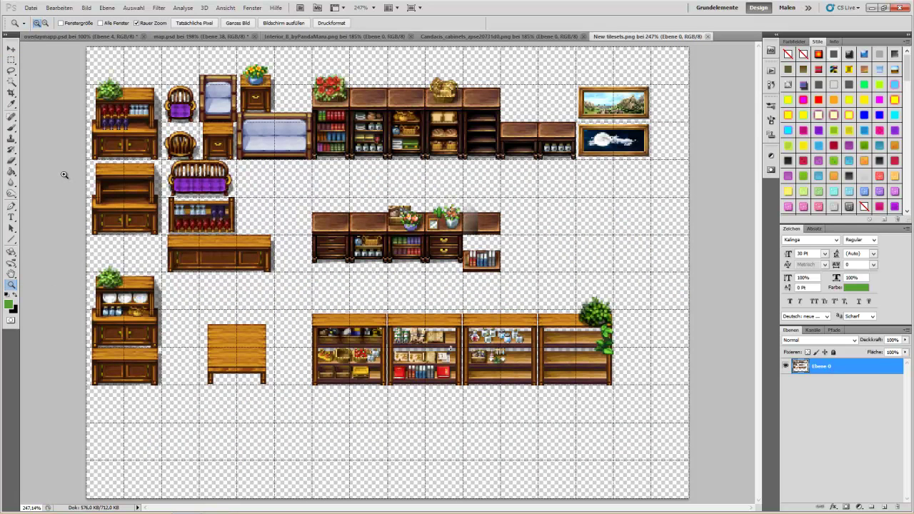
left_click(11, 60)
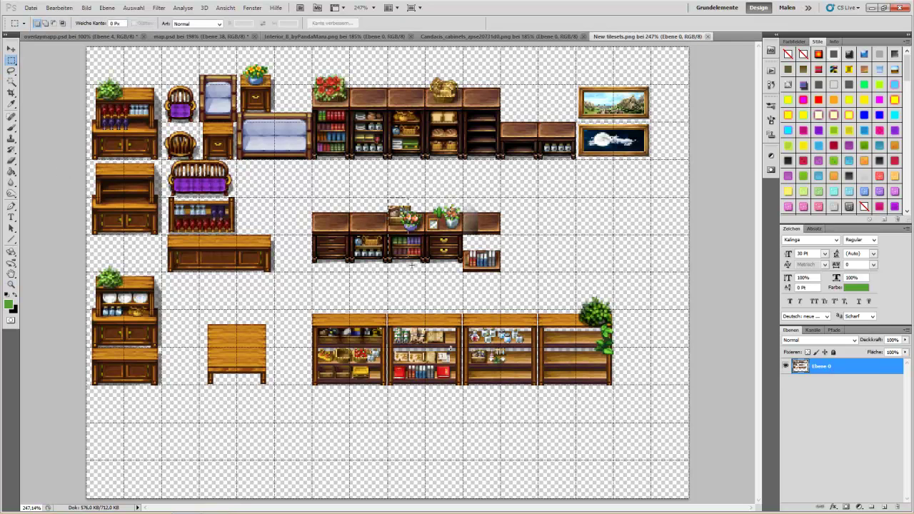
left_click_drag(388, 199, 426, 271)
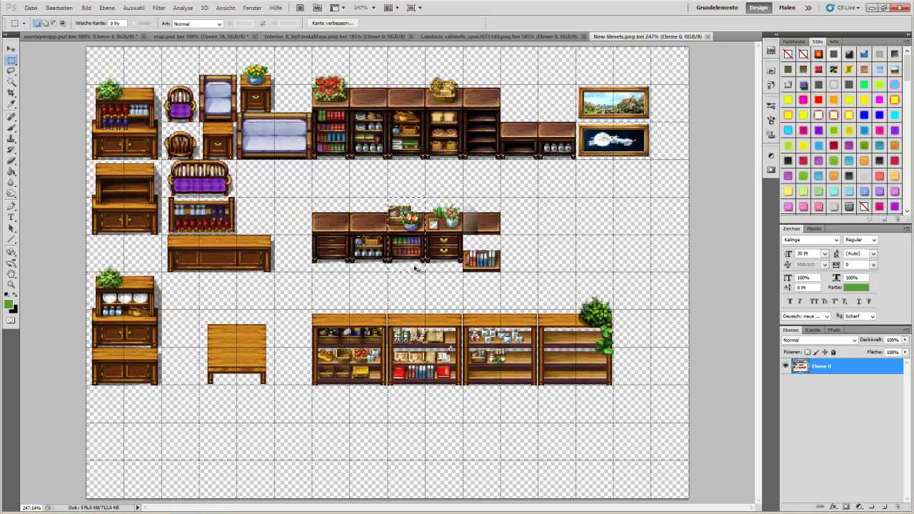
- Paste the shelf into map.psd at the lower middle room's curtained wall
left_click(183, 36)
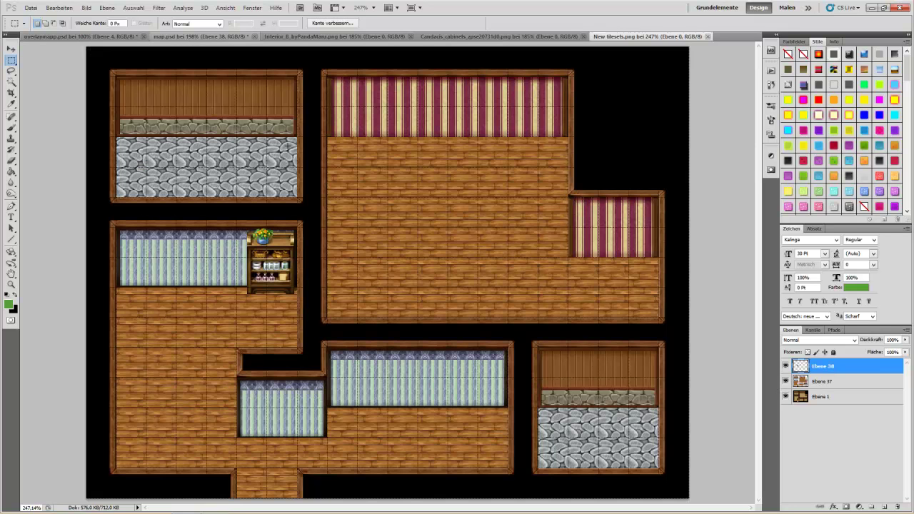
key("ctrl+v")
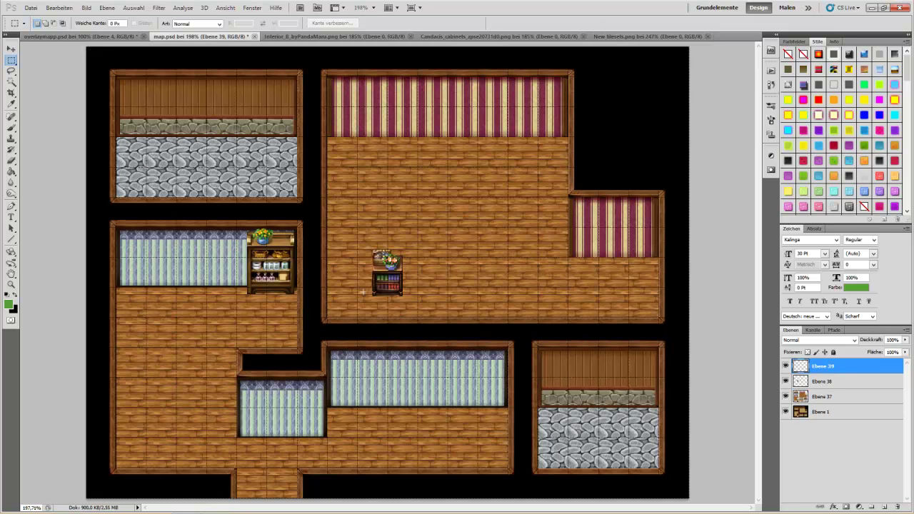
left_click(11, 48)
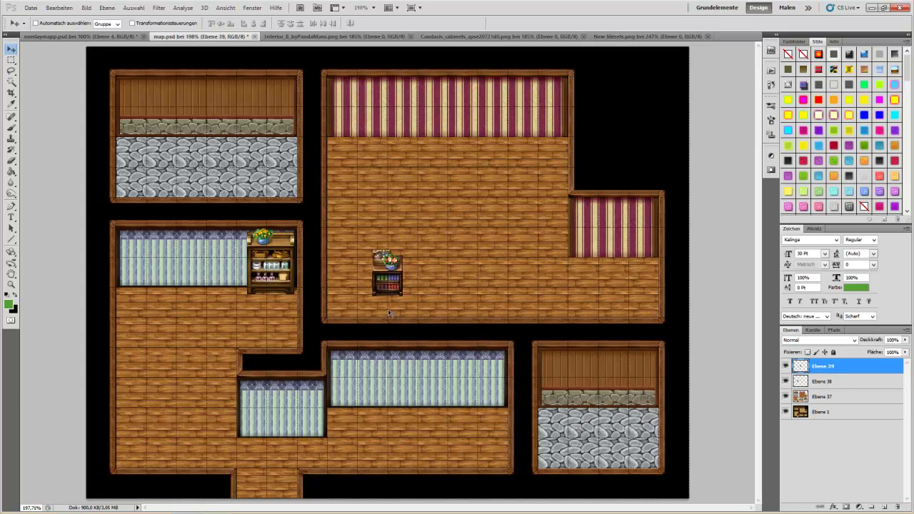
left_click_drag(391, 302, 347, 426)
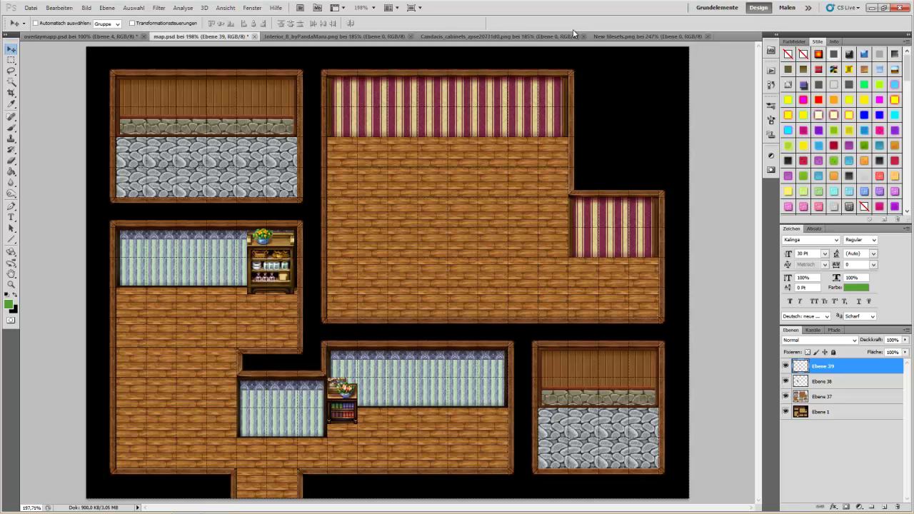
left_click(623, 37)
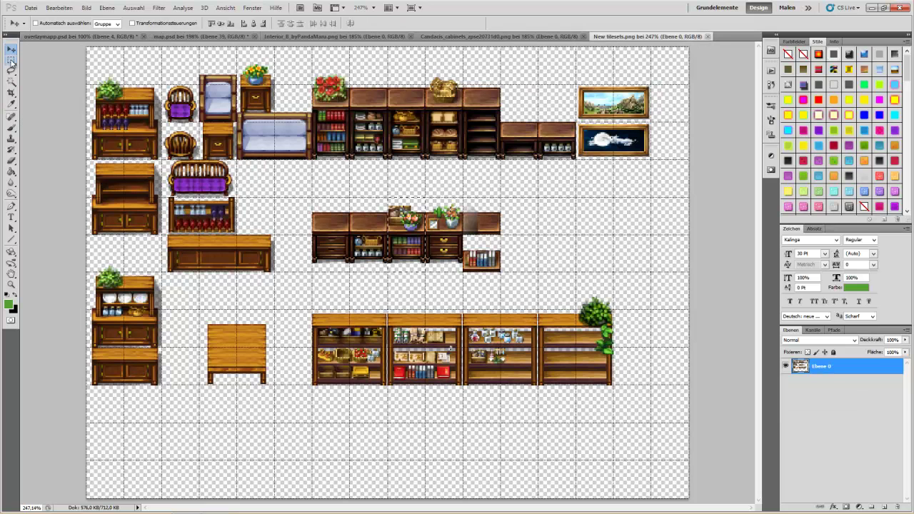
- Marquee-select the candelabra tile in the Interior_8_byPandaMaru tileset, then return to map.psd
left_click(12, 62)
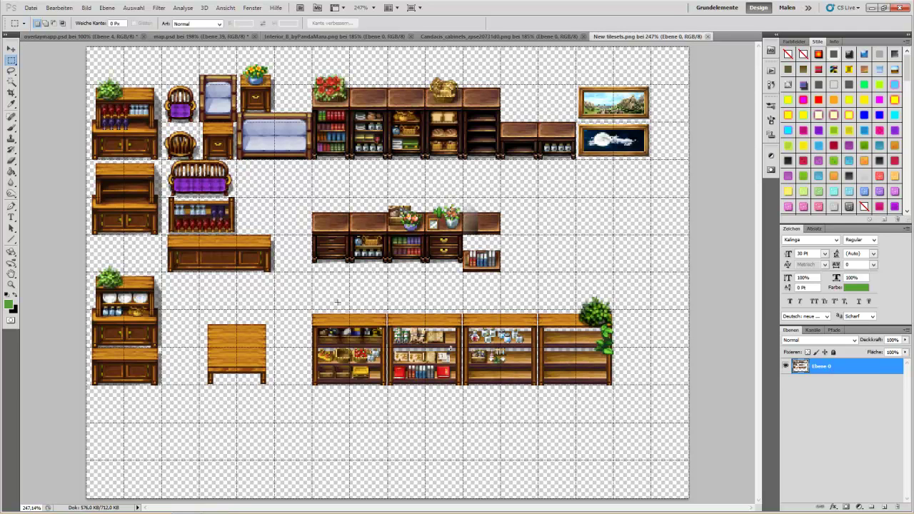
left_click(283, 37)
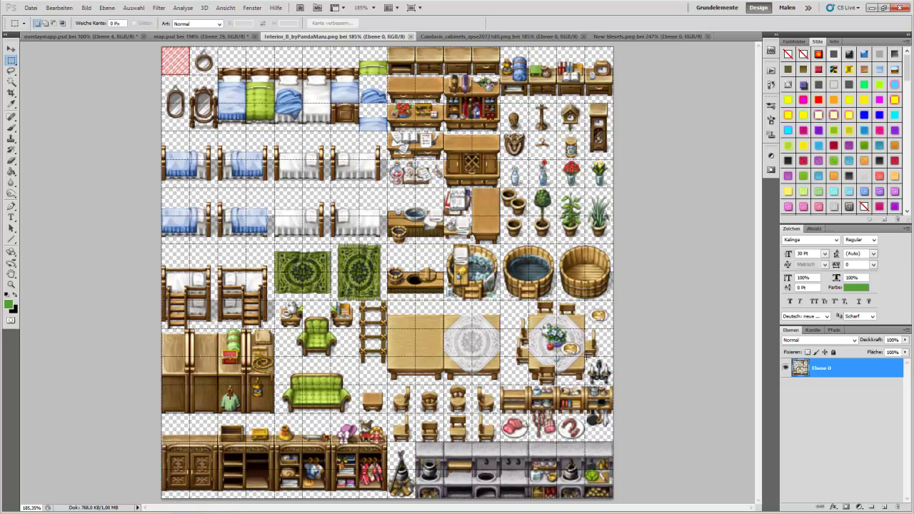
left_click_drag(621, 383, 620, 386)
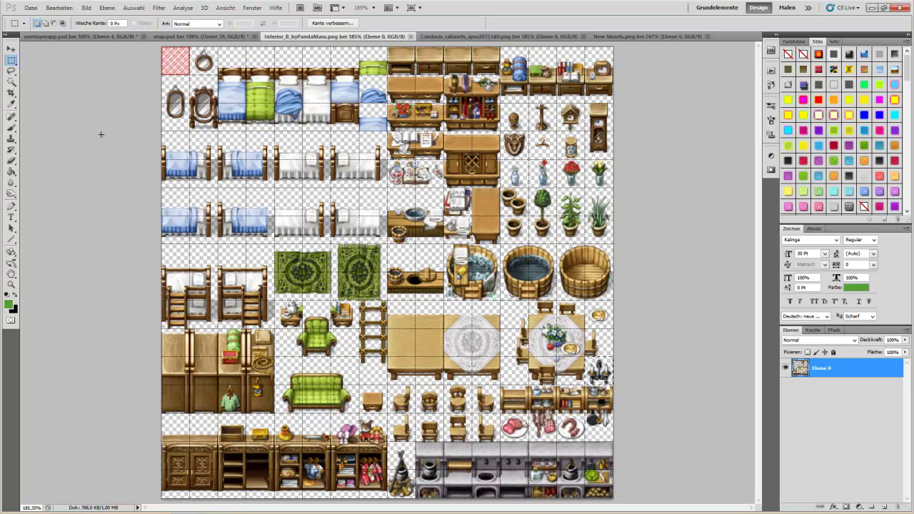
left_click(176, 35)
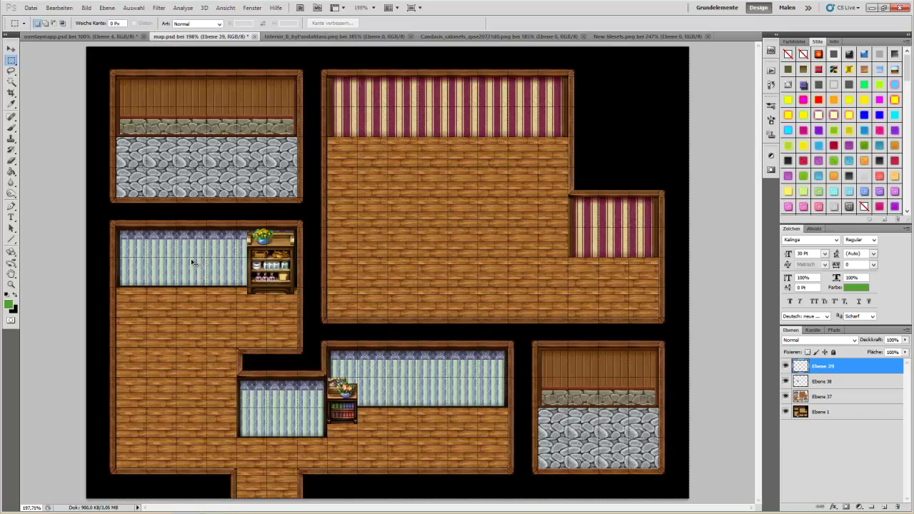
- Paste two candelabras into the small lower room and the long lower room
key("ctrl+v")
left_click(12, 48)
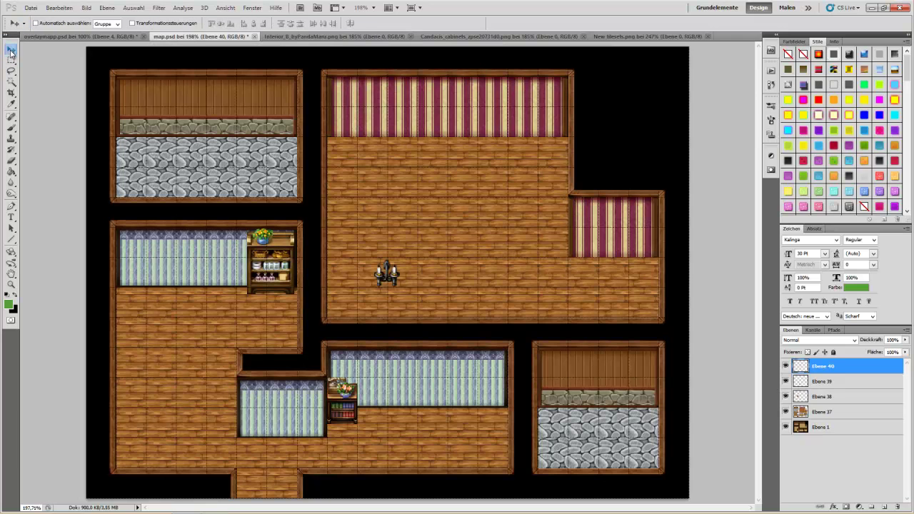
left_click_drag(399, 283, 282, 400)
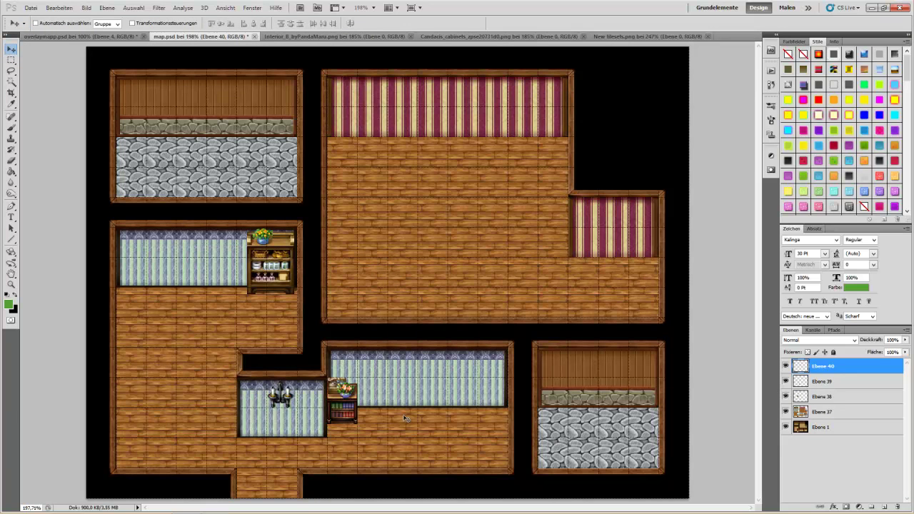
key("ctrl+v")
mouse_move(387, 272)
left_mouse_down()
mouse_move(485, 375)
mouse_move(494, 365)
mouse_move(477, 361)
left_mouse_up()
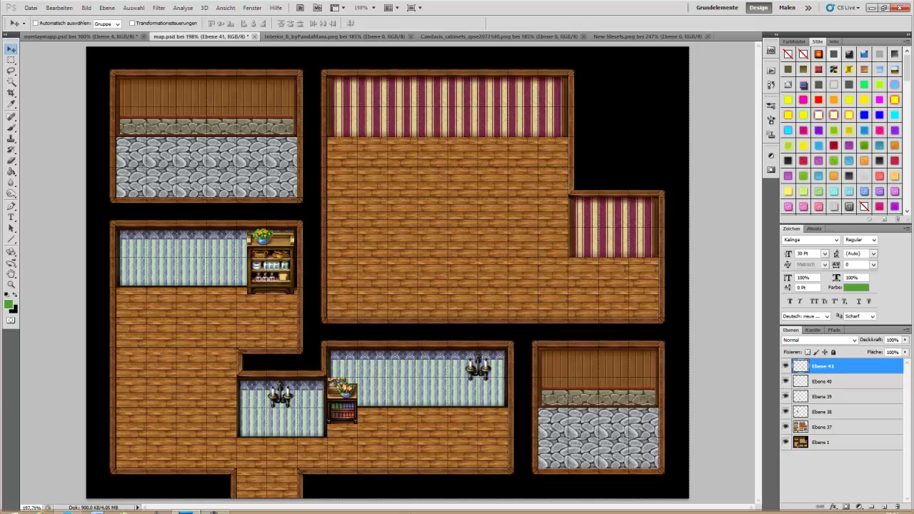
left_click(216, 504)
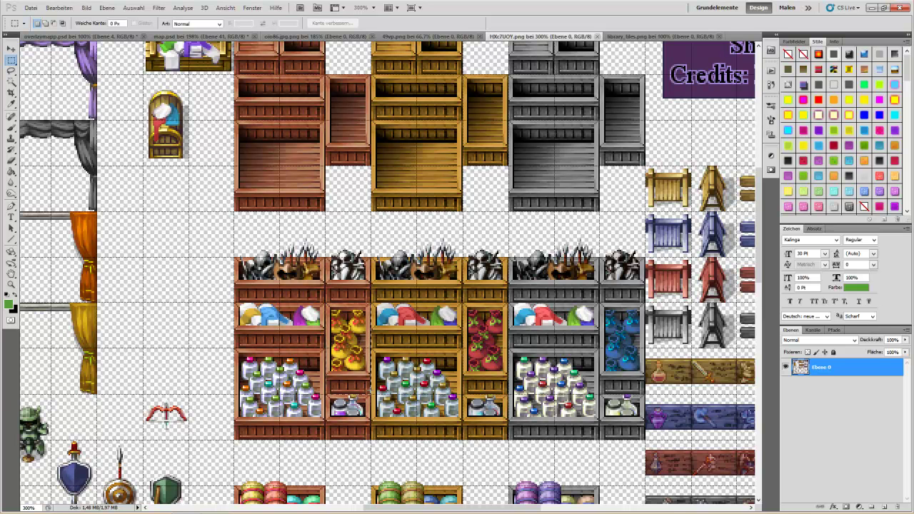
- Copy the yellow sack shelf and set it against the top-left stone room's right wall
left_click_drag(370, 395, 373, 392)
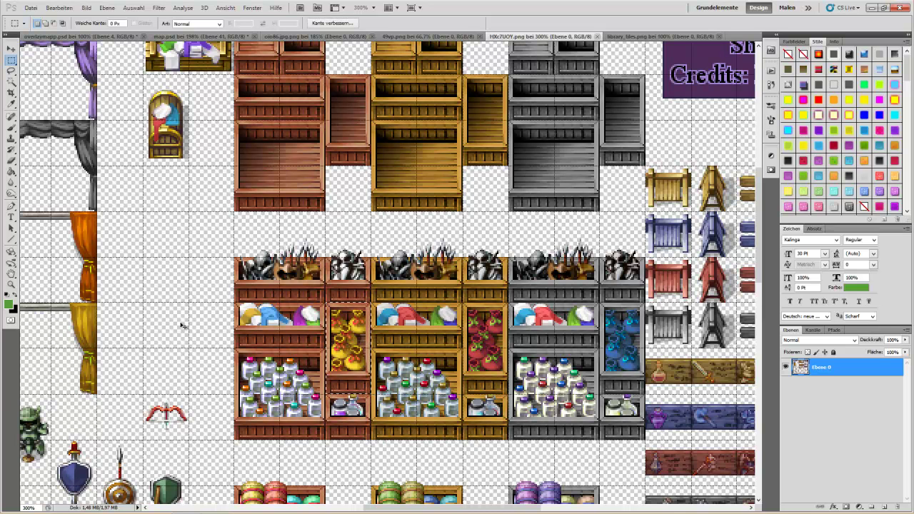
left_click(196, 36)
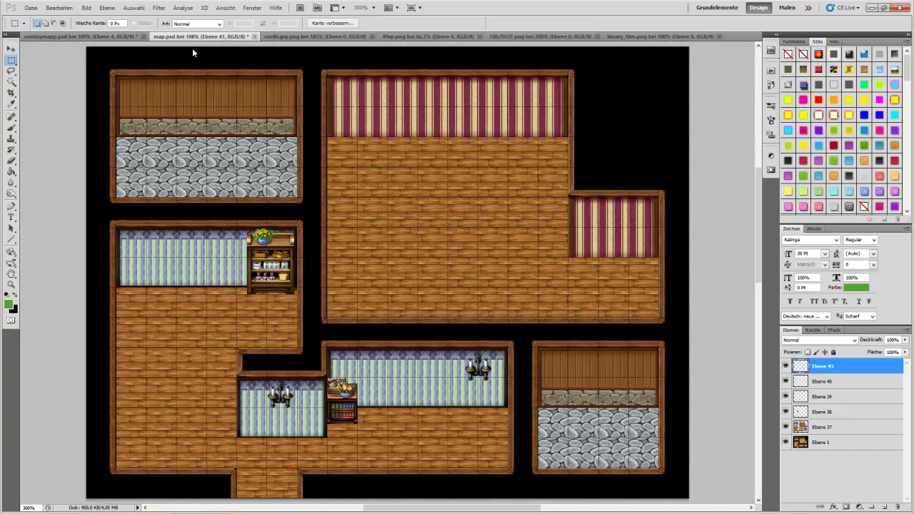
key("ctrl+v")
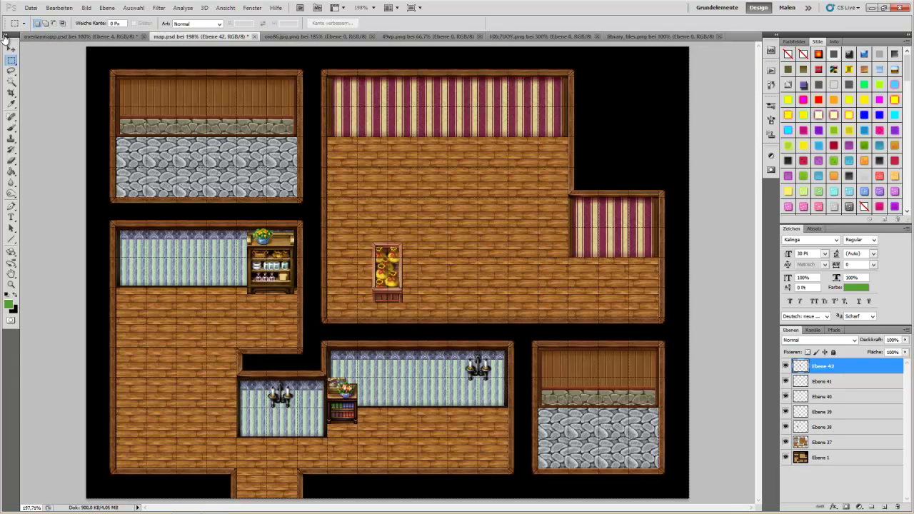
left_click(10, 47)
left_click_drag(385, 281, 335, 231)
mouse_move(287, 177)
left_mouse_down()
mouse_move(279, 180)
mouse_move(290, 154)
left_mouse_up()
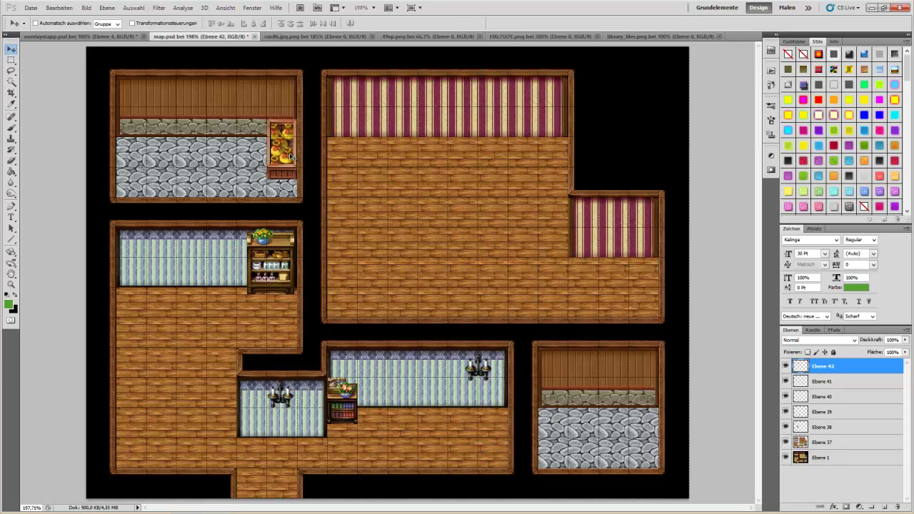
- Copy a wooden crate from HXc7UOY.png and place it in the top-left room's corner
left_click(671, 36)
left_click(561, 37)
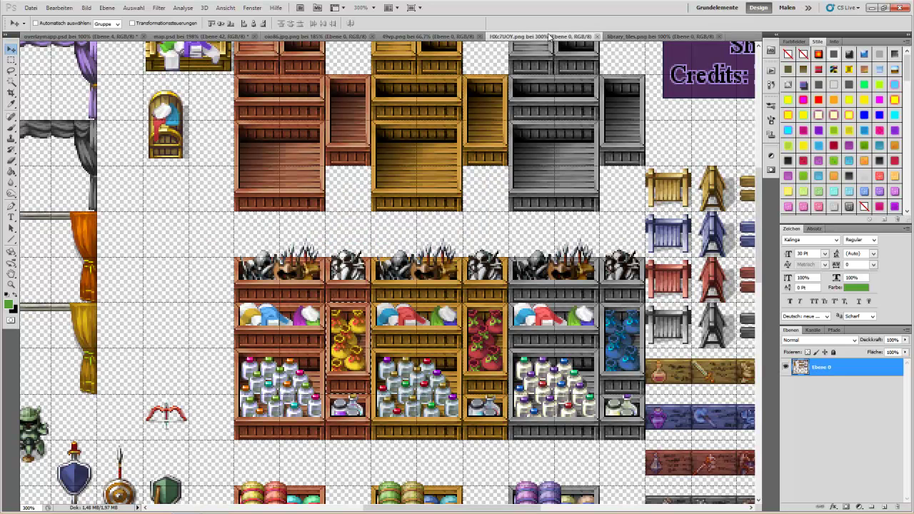
key("m")
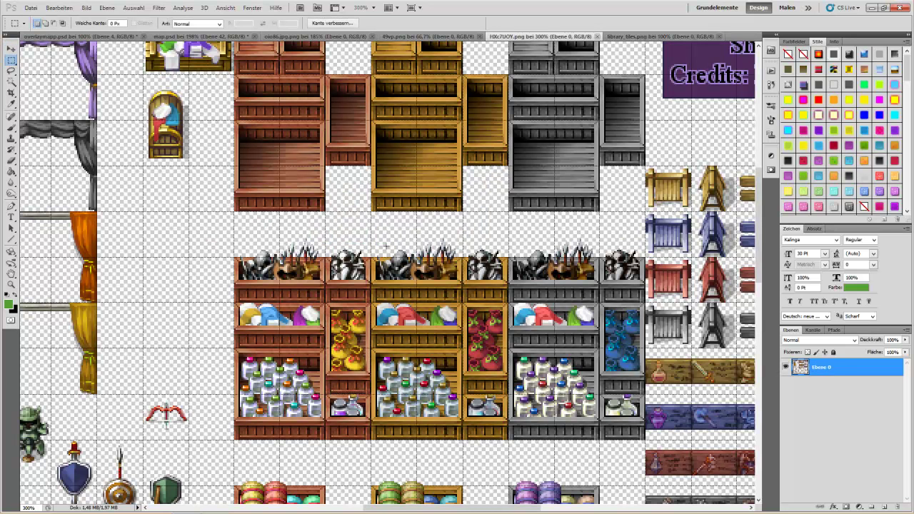
scroll(386, 244, "up", 2)
scroll(272, 174, "up", 3)
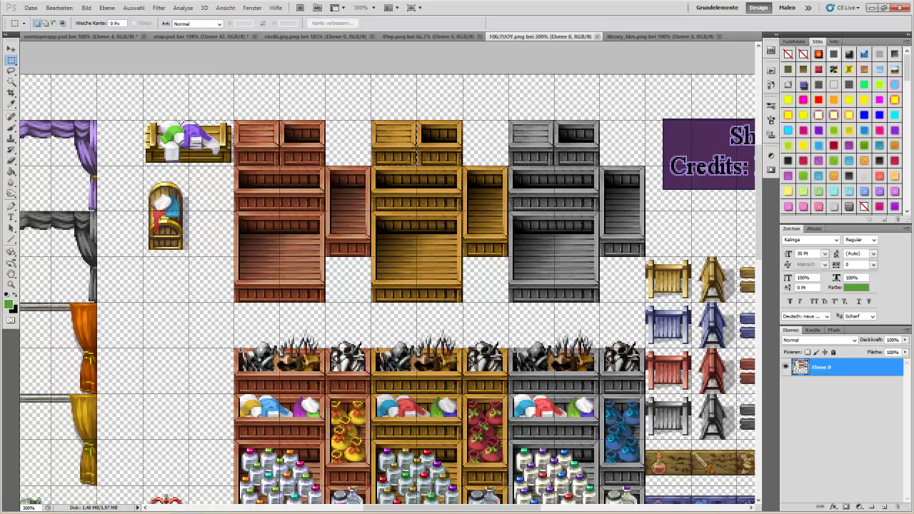
left_click_drag(417, 161, 418, 169)
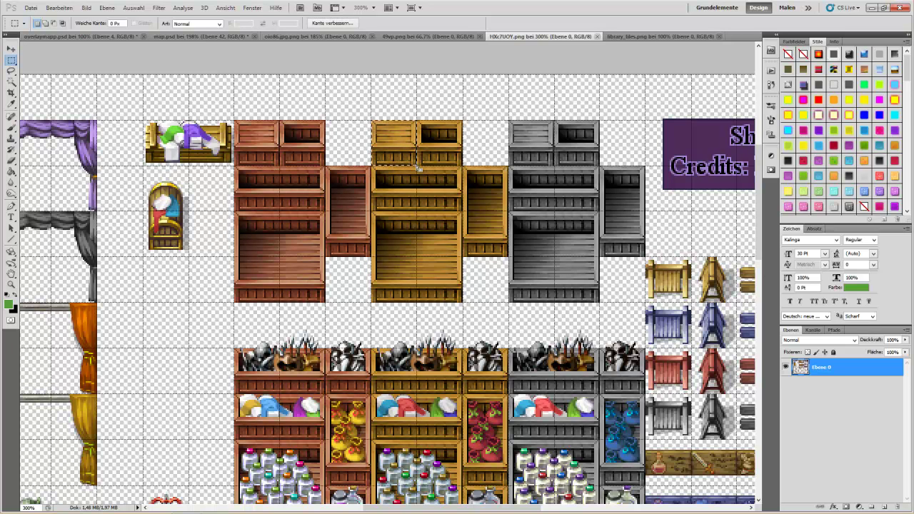
left_click(175, 37)
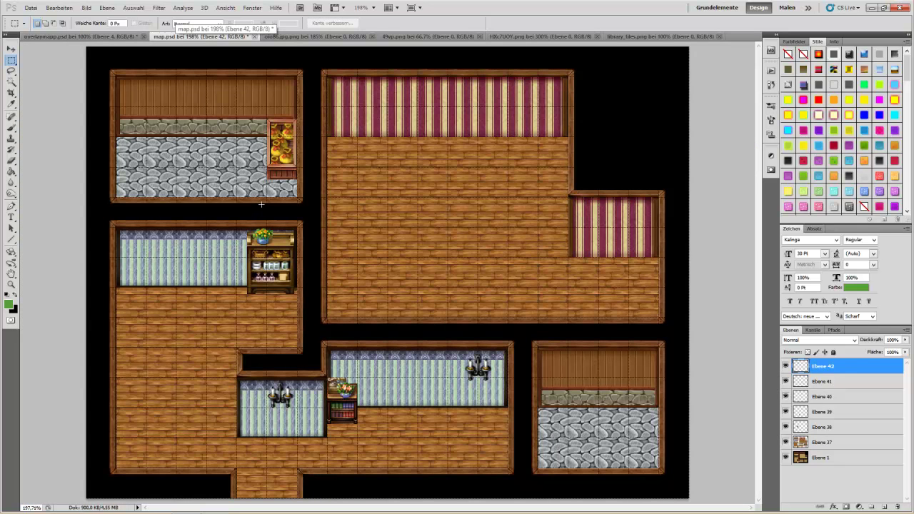
key("ctrl+v")
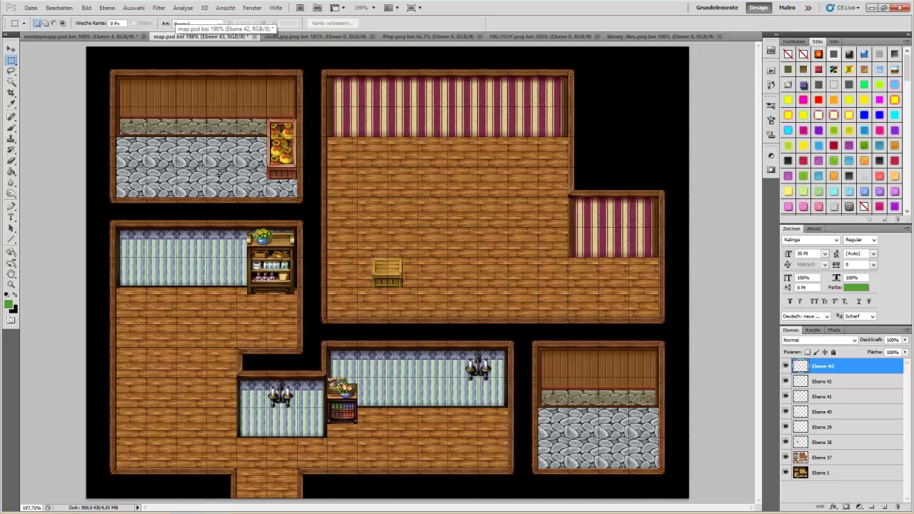
left_click(12, 49)
left_click_drag(272, 222, 143, 151)
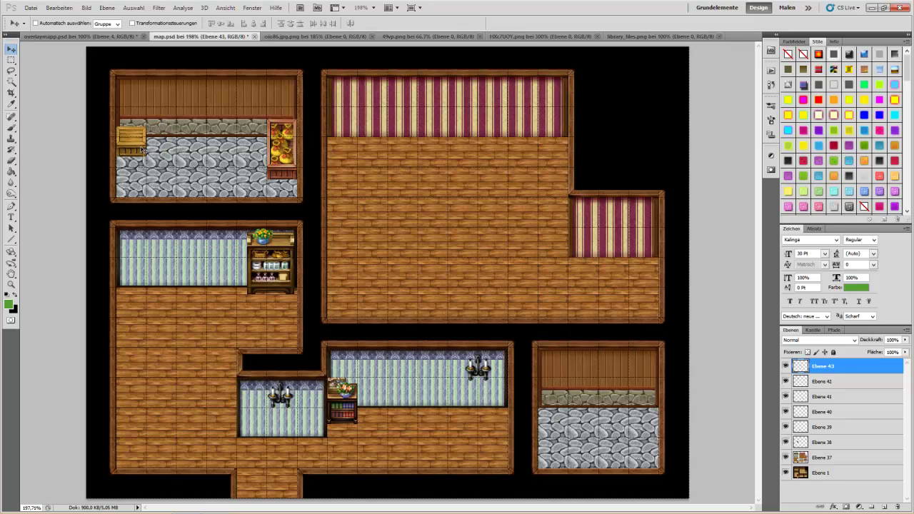
- Paste three more crates to complete the two-by-two crate stack
key("ctrl+v")
mouse_move(372, 270)
left_mouse_down()
mouse_move(153, 140)
mouse_move(161, 143)
left_mouse_up()
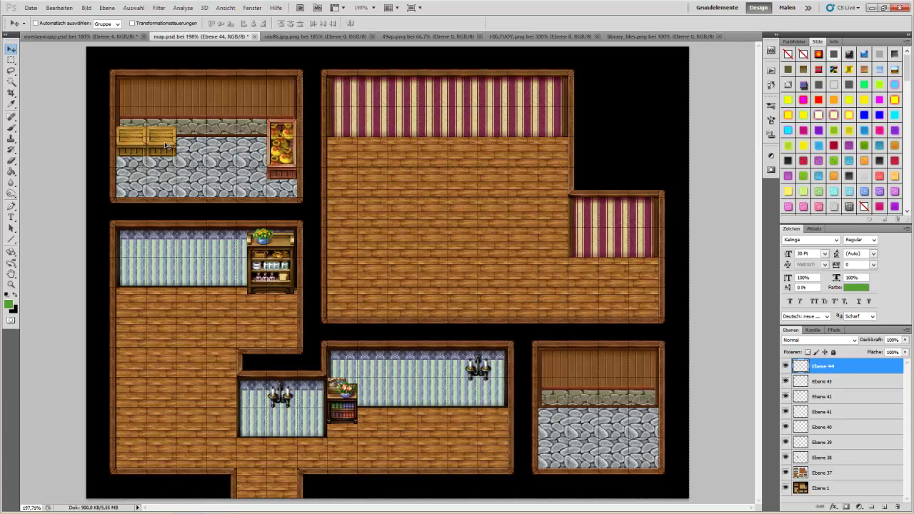
key("ctrl+v")
mouse_move(389, 275)
left_mouse_down()
mouse_move(287, 229)
mouse_move(138, 129)
left_mouse_up()
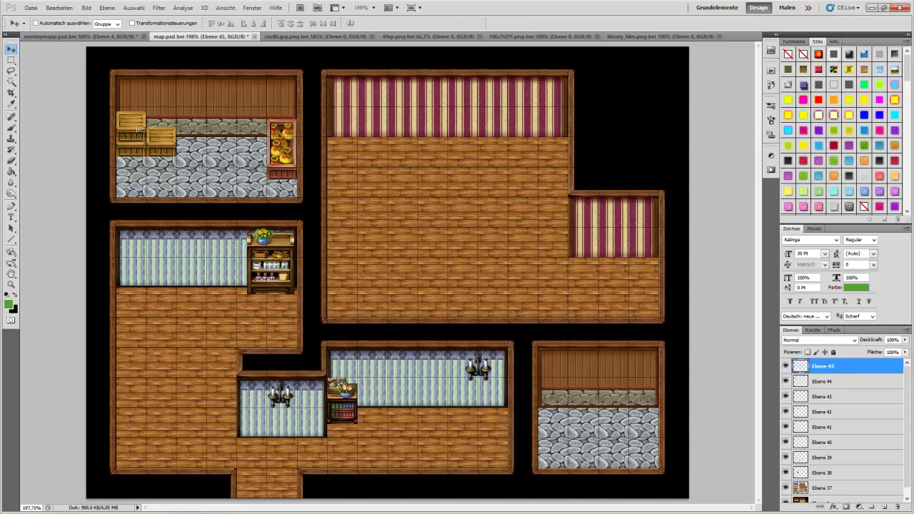
key("ctrl+v")
mouse_move(411, 286)
left_mouse_down()
mouse_move(187, 158)
mouse_move(172, 124)
left_mouse_up()
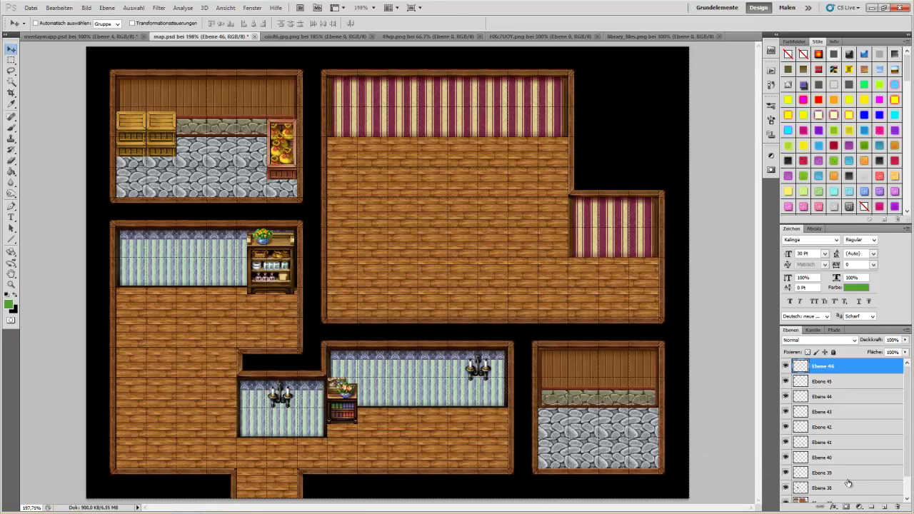
- Copy the potted tree from oio86.jpg into the right alcove and beside the lower room's shelf
left_click(303, 37)
left_click(12, 60)
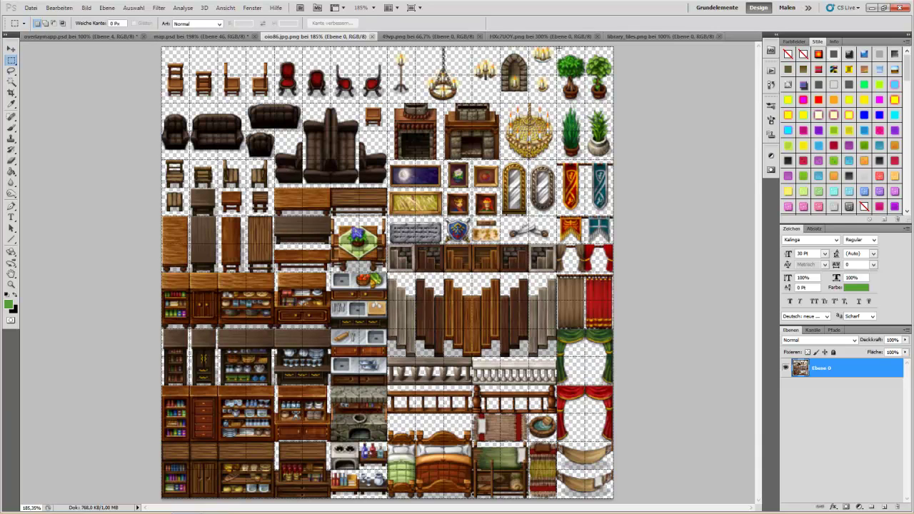
left_click_drag(557, 46, 585, 104)
left_click(203, 37)
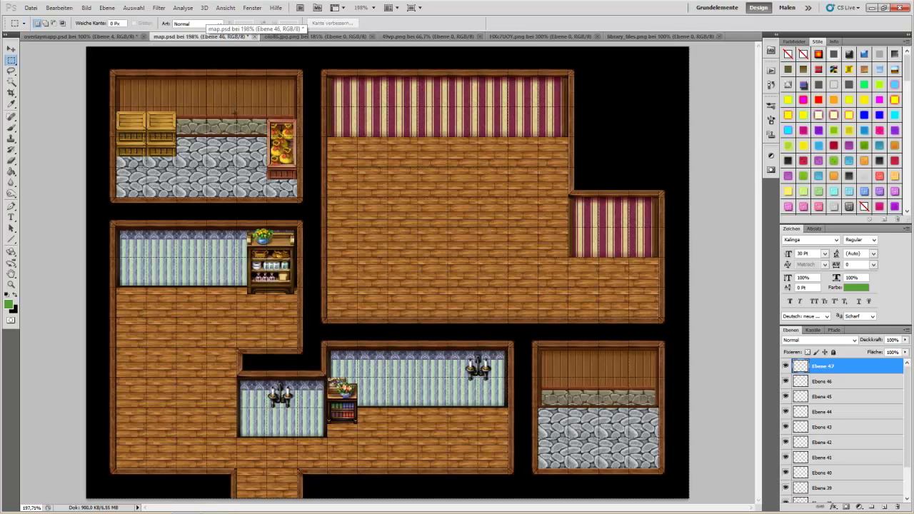
key("ctrl+v")
left_click(11, 49)
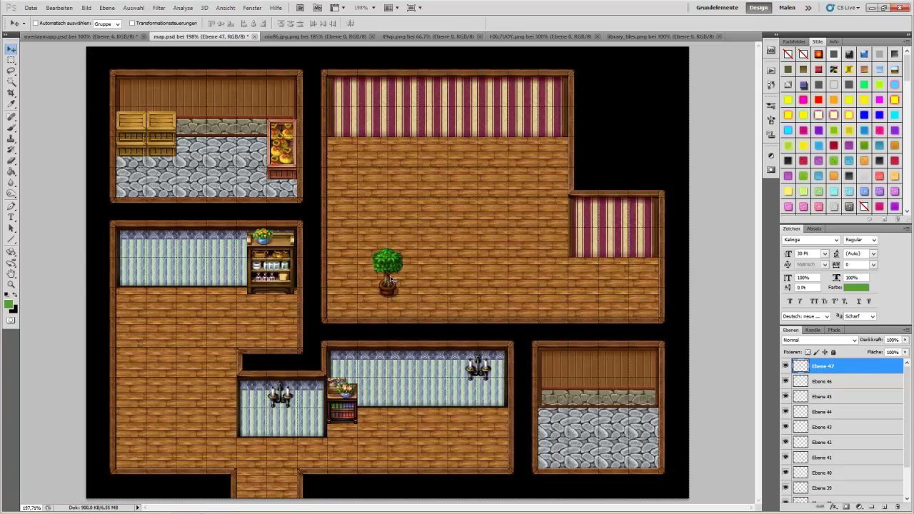
mouse_move(397, 288)
left_mouse_down()
mouse_move(593, 255)
mouse_move(594, 264)
left_mouse_up()
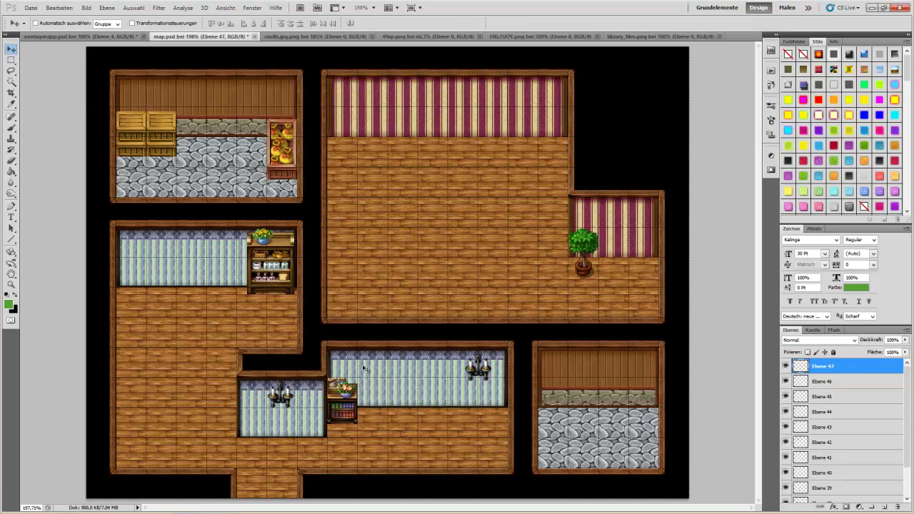
key("ctrl+v")
mouse_move(390, 283)
left_mouse_down()
mouse_move(496, 418)
mouse_move(327, 434)
left_mouse_up()
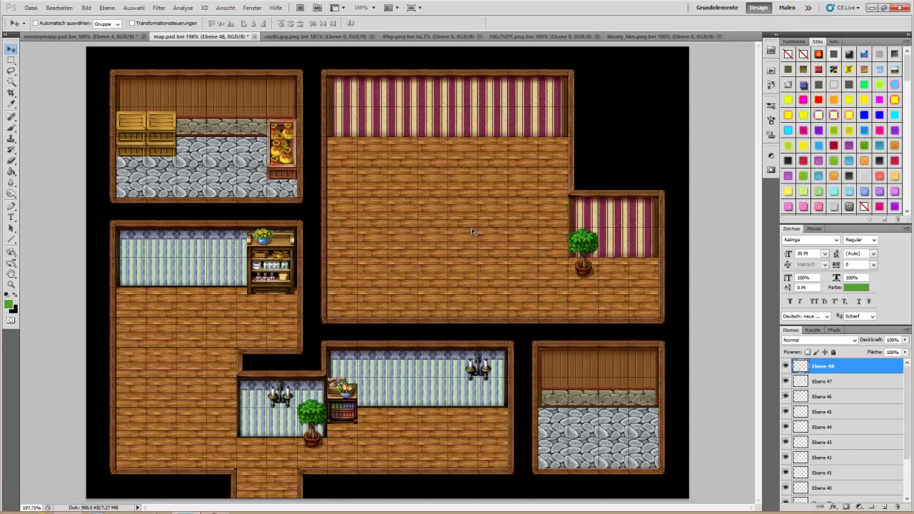
- Back in map.psd, paste a crate below the existing crates in the stone room
left_click(642, 33)
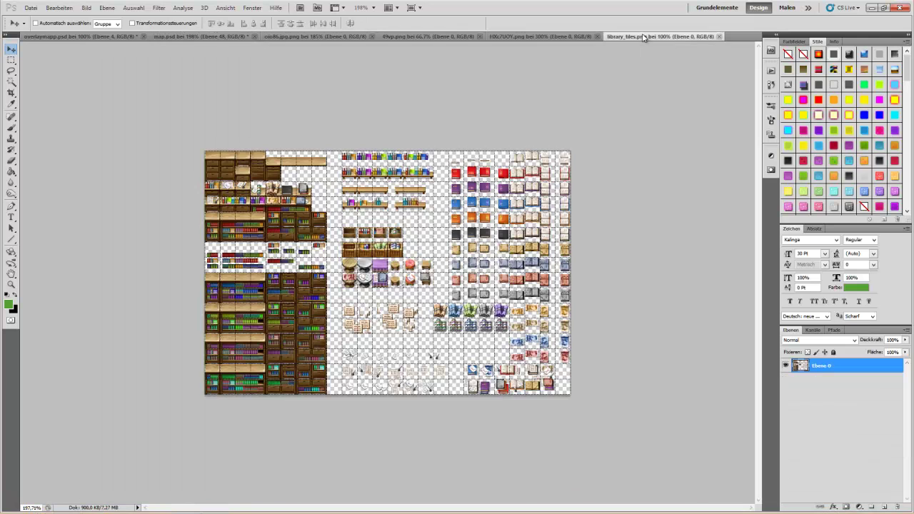
left_click(547, 36)
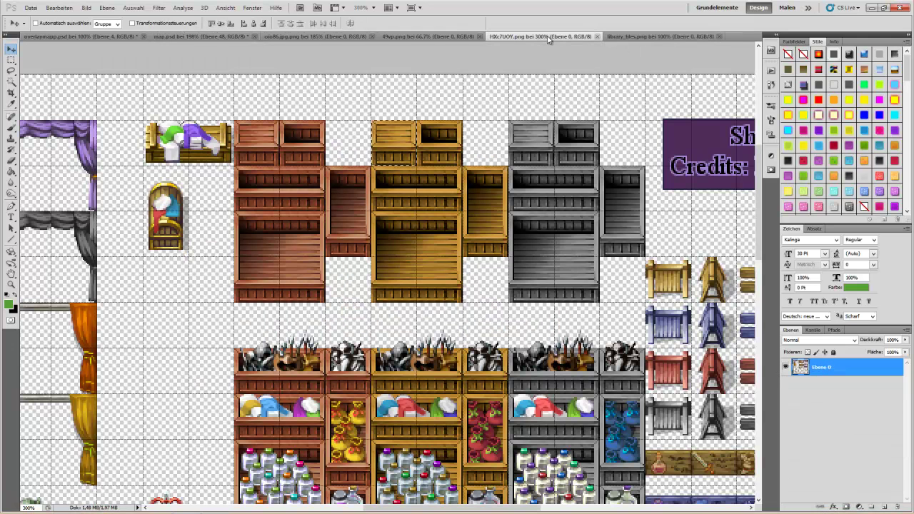
left_click(11, 60)
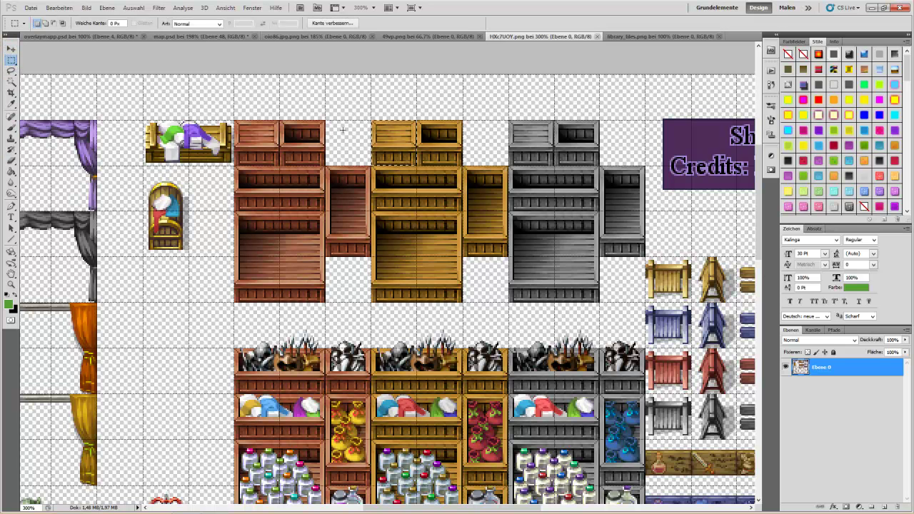
right_click(397, 145)
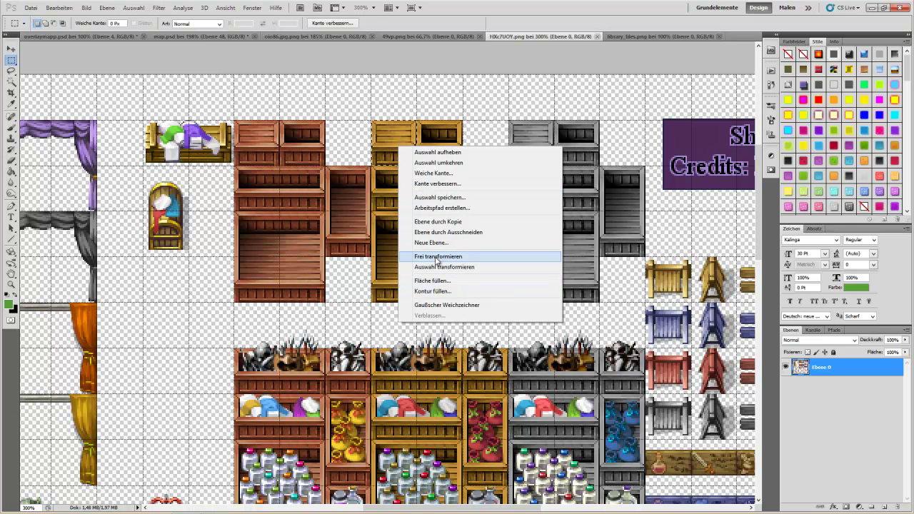
left_click(541, 5)
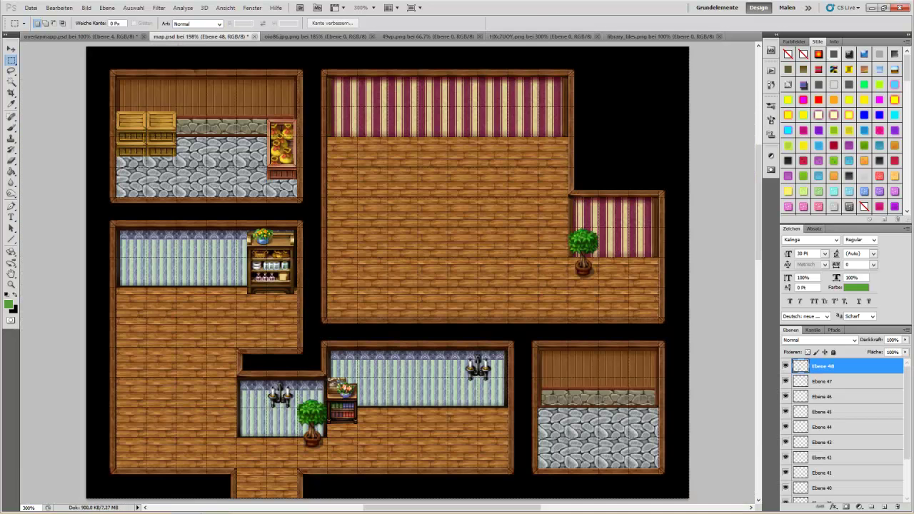
left_click(179, 36)
key("ctrl+v")
key("v")
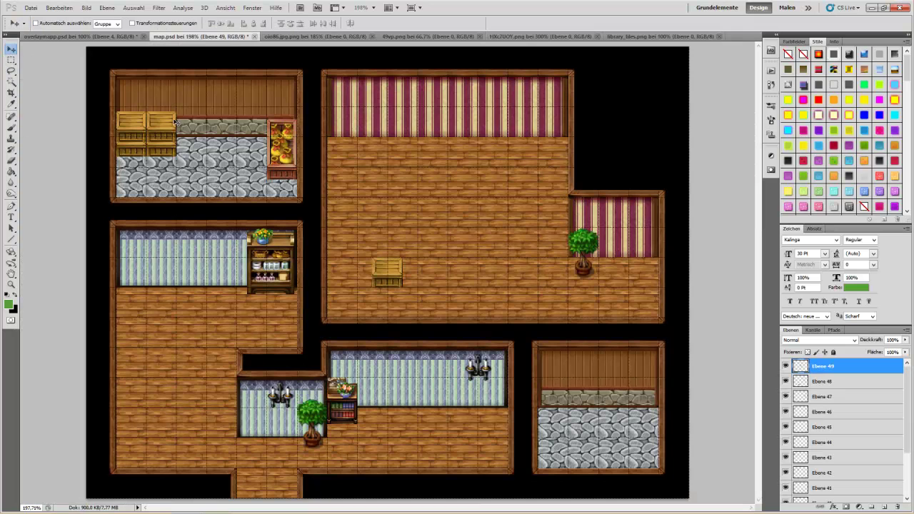
mouse_move(397, 270)
left_mouse_down()
mouse_move(187, 236)
mouse_move(166, 178)
mouse_move(170, 185)
left_mouse_up()
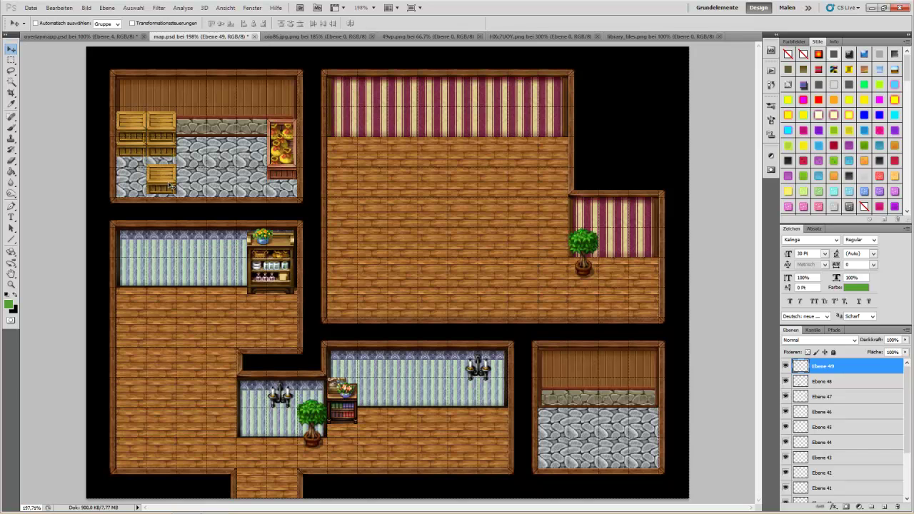
- Paste three more crate copies and arrange them beside the left crates
key("ctrl+v")
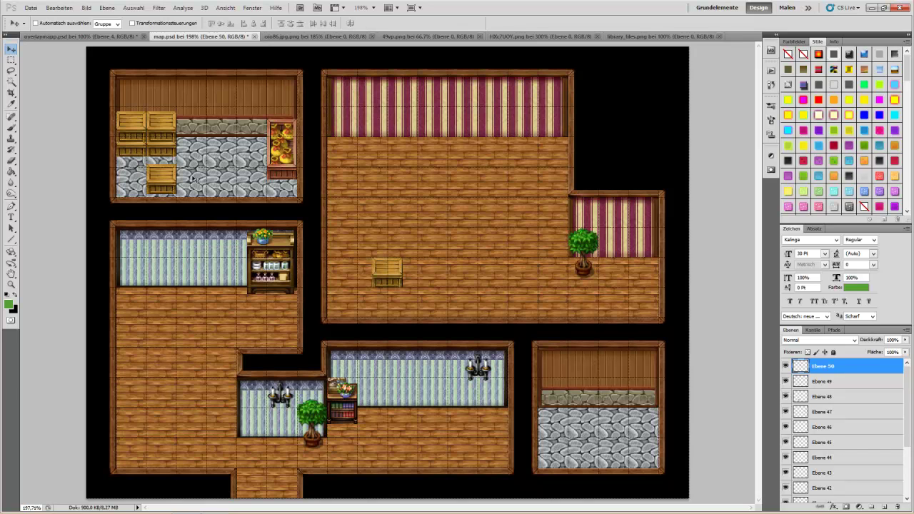
left_click_drag(376, 265, 141, 182)
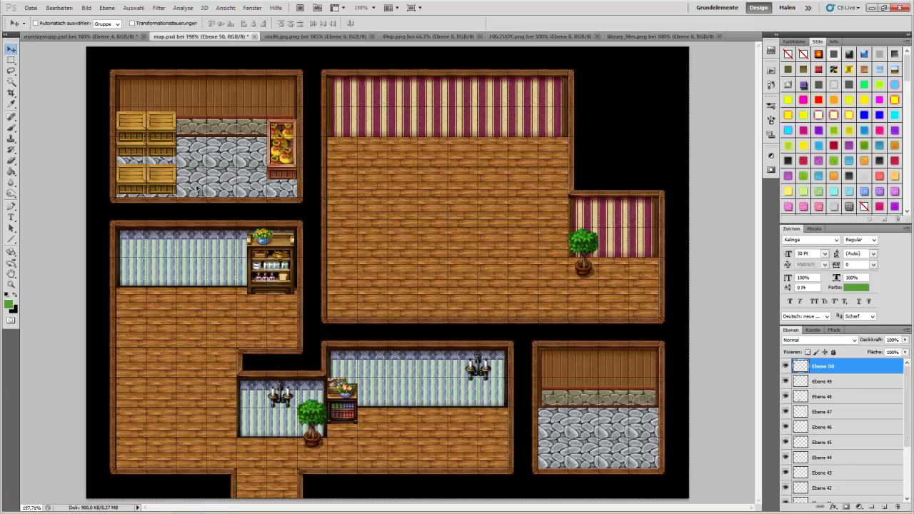
key("ctrl+v")
left_click_drag(399, 279, 174, 188)
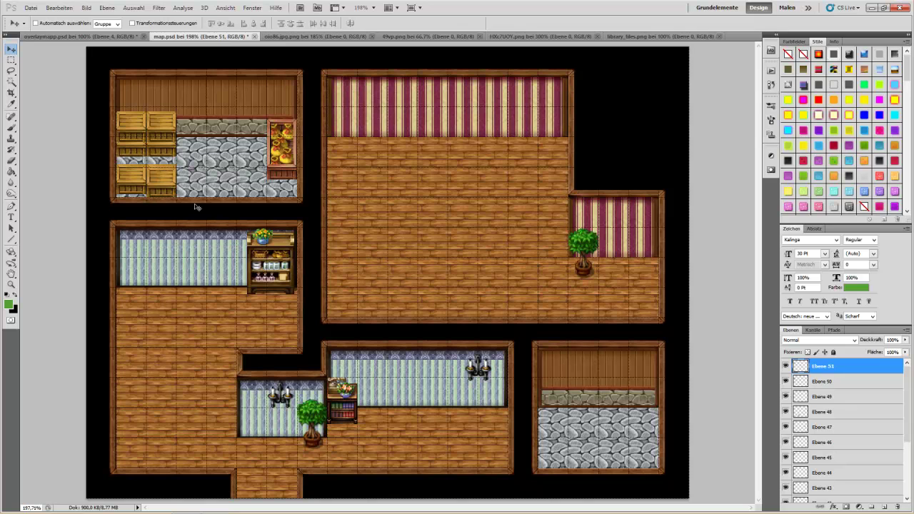
key("ctrl+v")
left_click_drag(152, 195, 132, 188)
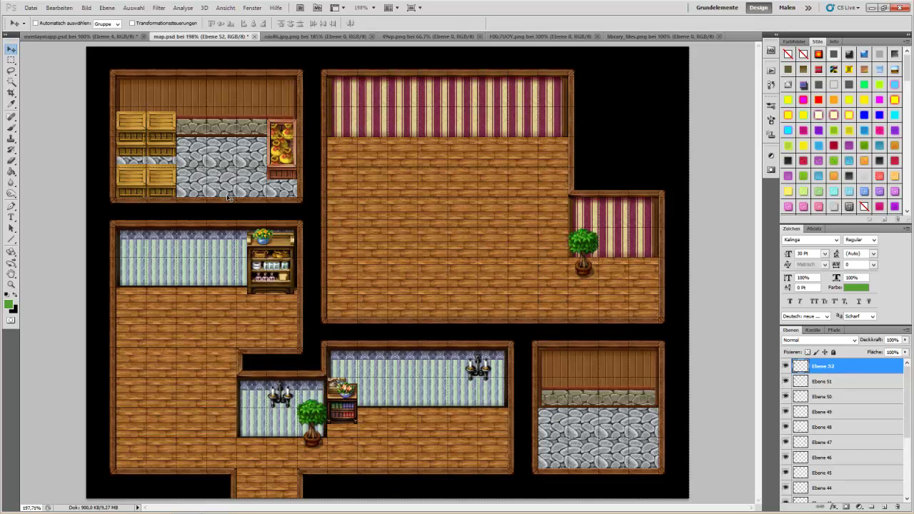
- Delete the surplus crate layers 'Ebene 51' and 'Ebene 52'
key("Delete")
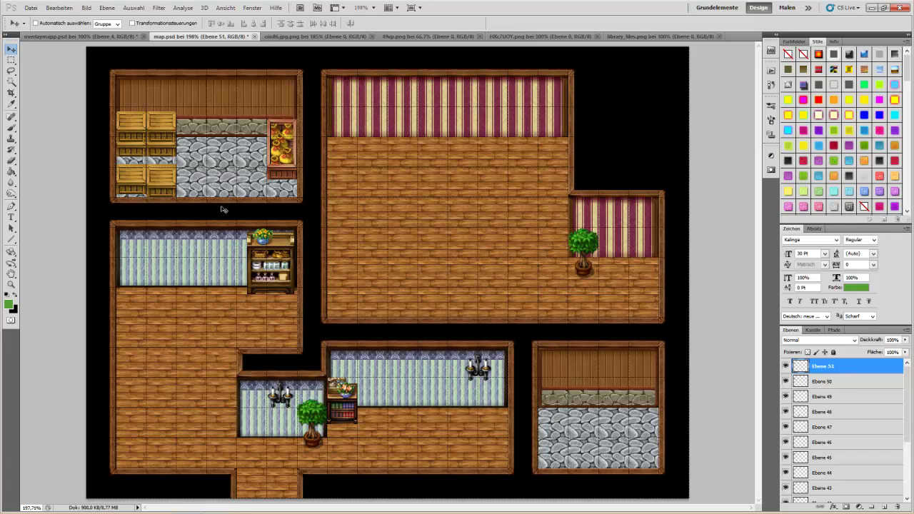
right_click(165, 182)
left_click(191, 187)
key("Delete")
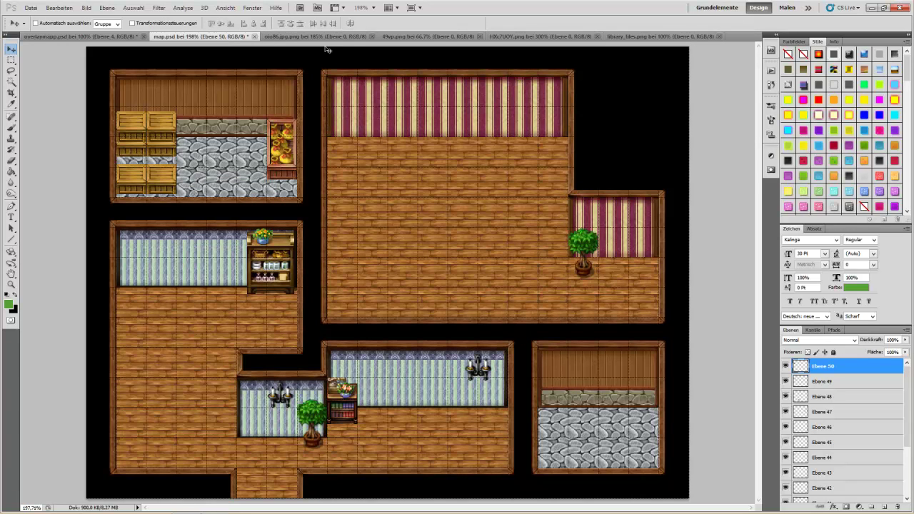
- Select the chest of goods on the HXc7UOY.png shelf tileset
left_click(510, 35)
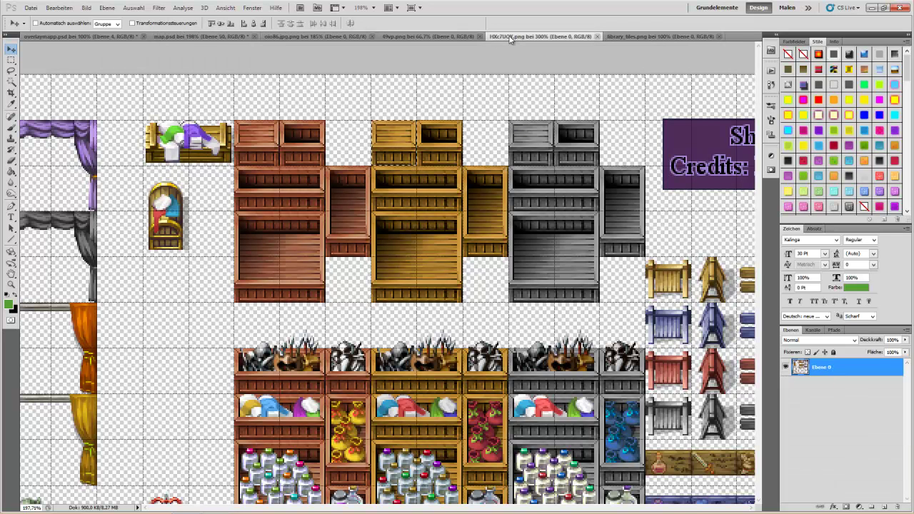
left_click(10, 60)
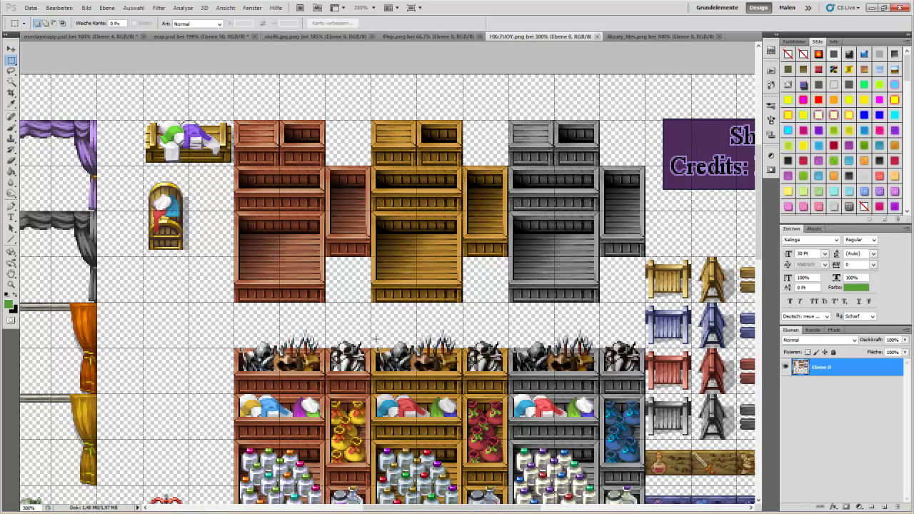
mouse_move(413, 353)
left_mouse_down()
mouse_move(442, 385)
mouse_move(504, 393)
left_mouse_up()
key("ctrl+d")
mouse_move(560, 386)
left_mouse_down()
mouse_move(370, 283)
mouse_move(481, 239)
mouse_move(319, 296)
mouse_move(203, 321)
left_mouse_up()
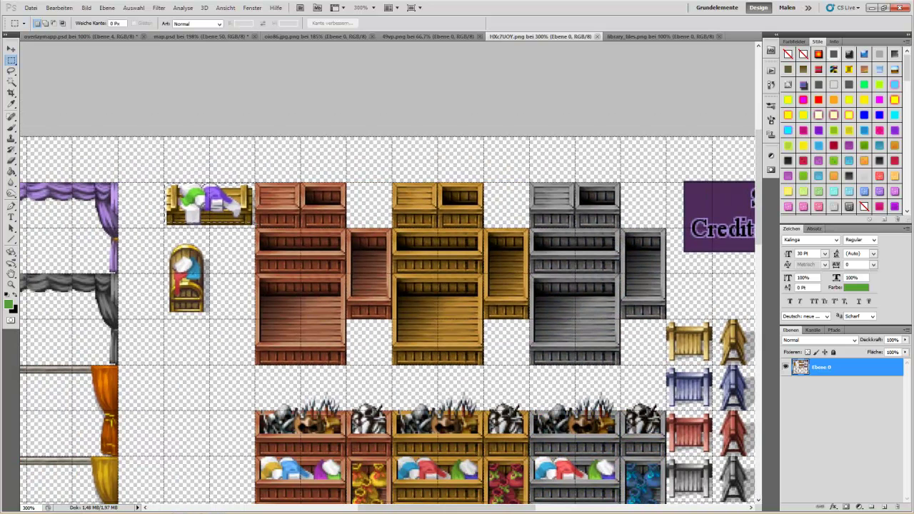
left_click_drag(253, 227, 254, 226)
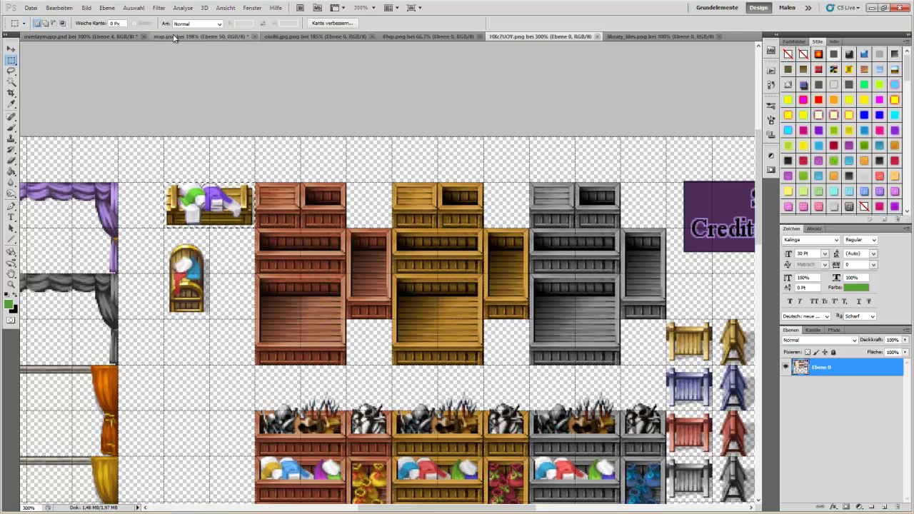
- Paste the chest into map.psd and move it into the upper-left stone room
left_click(150, 36)
key("ctrl+v")
key("v")
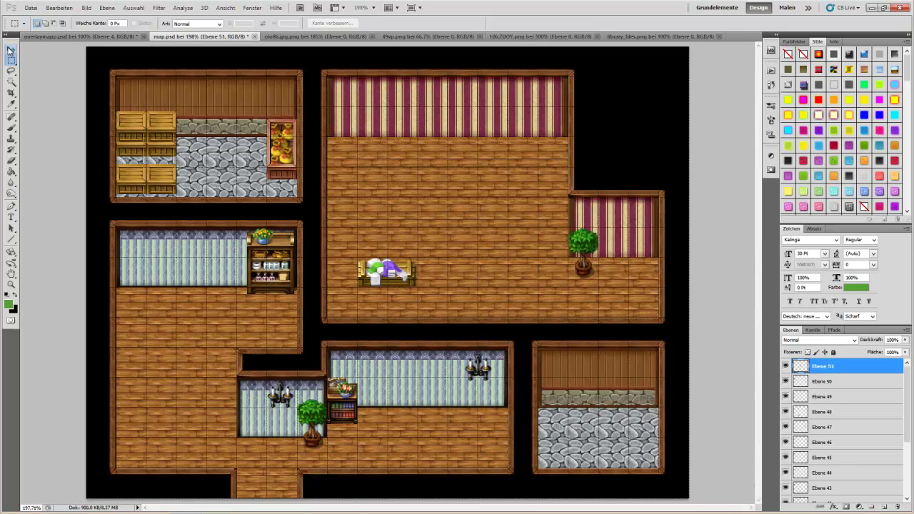
left_click_drag(418, 285, 374, 274)
left_click_drag(255, 169, 255, 140)
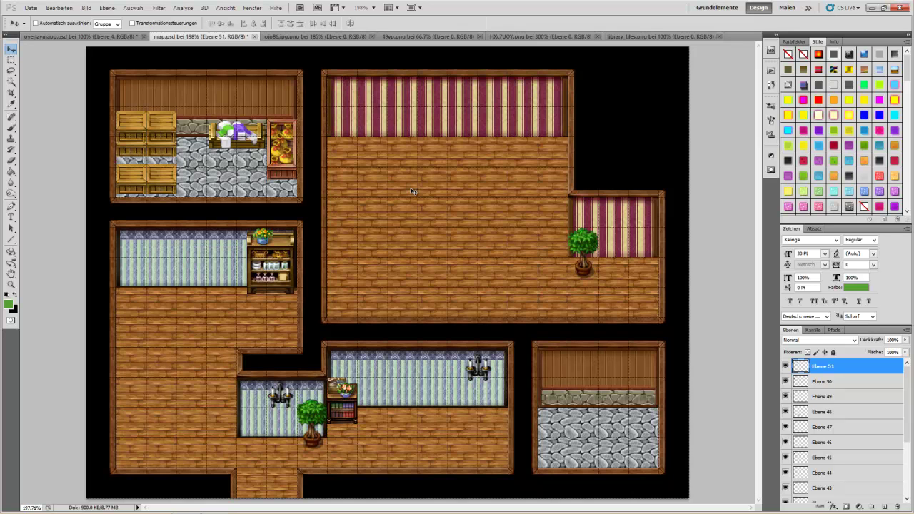
- Show the 49vp.png furniture tileset zoomed to 300% on the beds
left_click(650, 36)
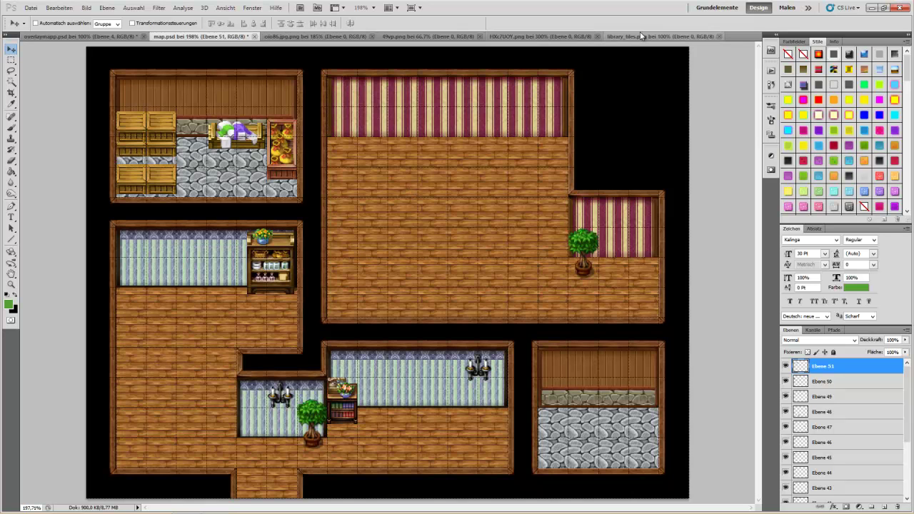
left_click(499, 39)
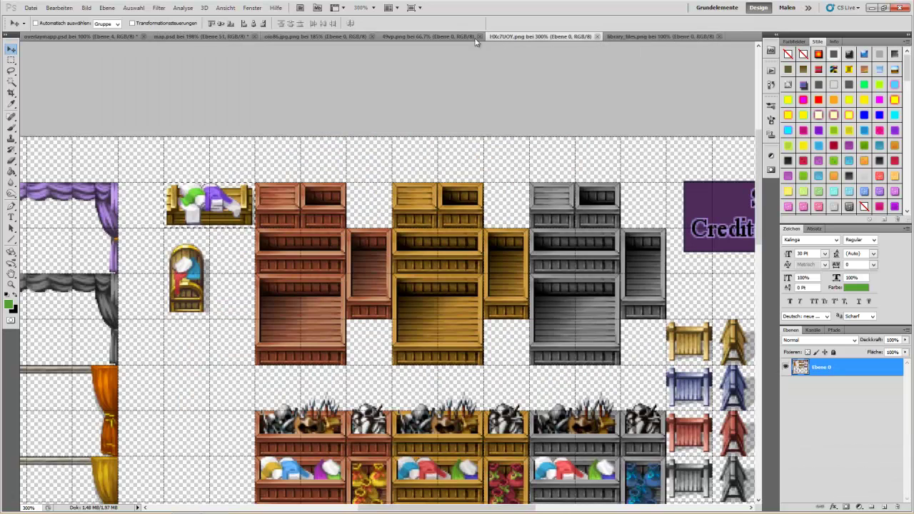
left_click(431, 38)
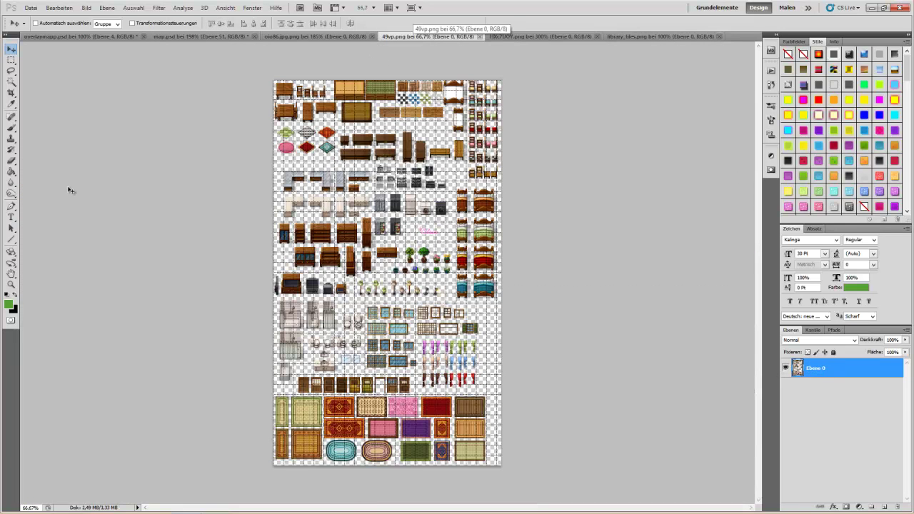
left_click(11, 287)
right_click(459, 240)
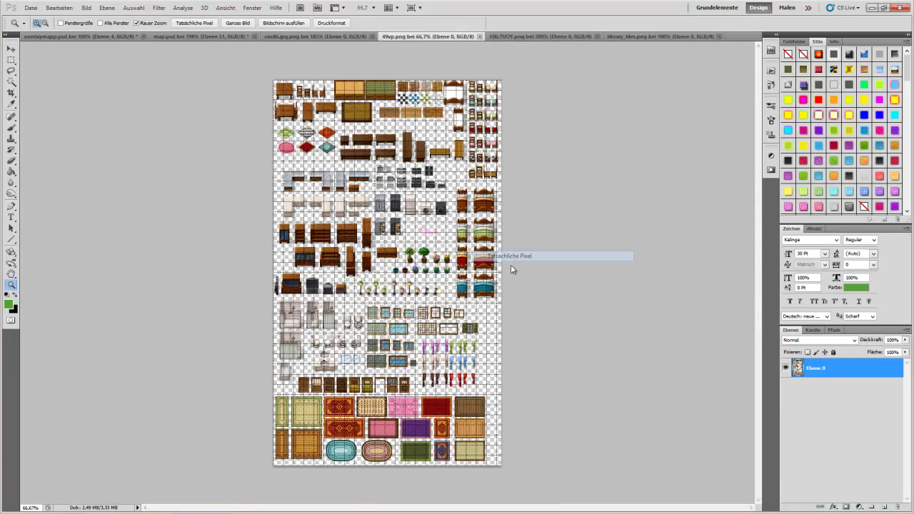
left_click(515, 259)
left_click(503, 252)
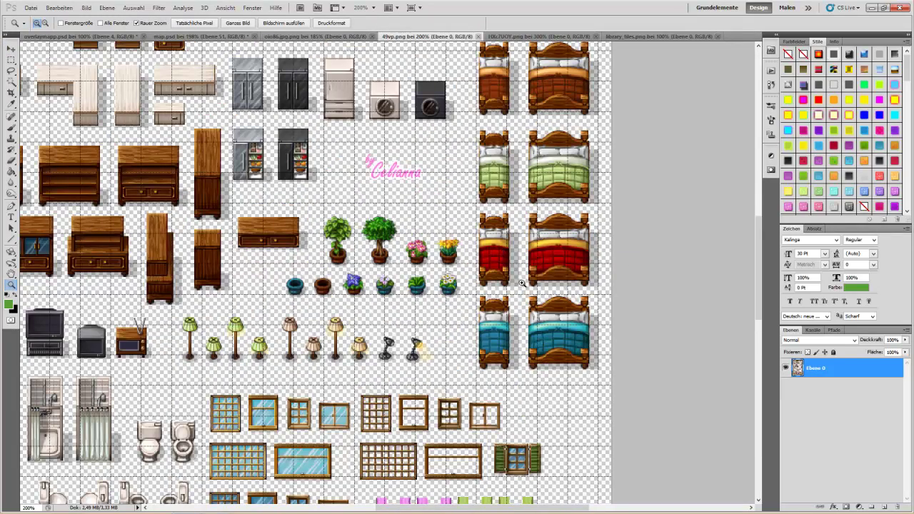
left_click(493, 286)
left_click(619, 247)
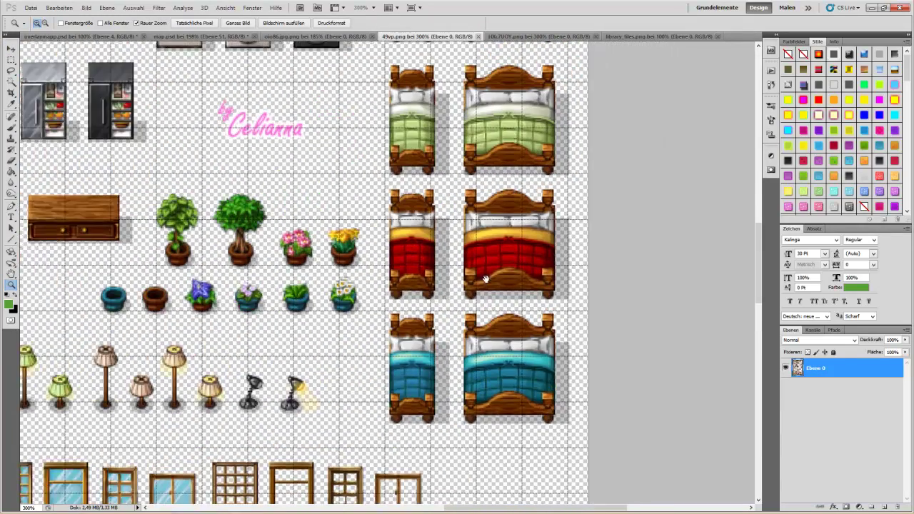
- Marquee-select the red double bed on the 49vp.png tileset
left_click(10, 60)
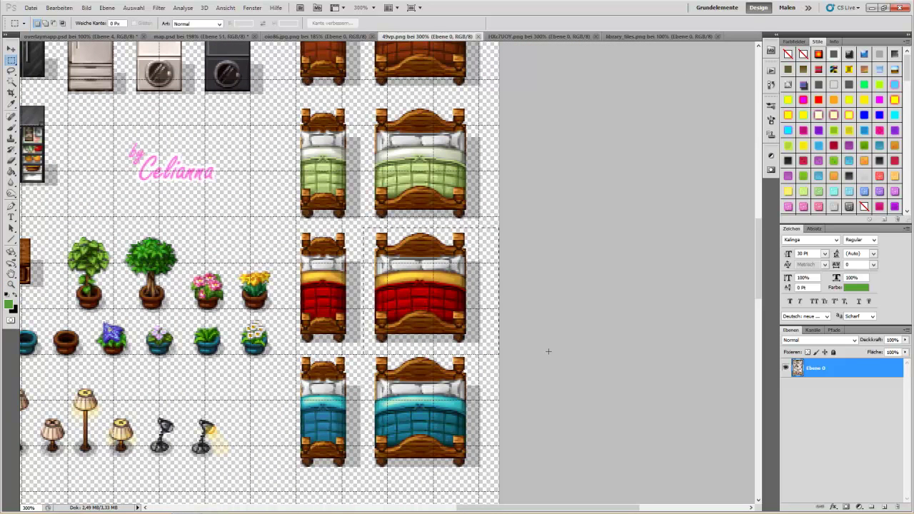
left_click_drag(547, 332, 549, 352)
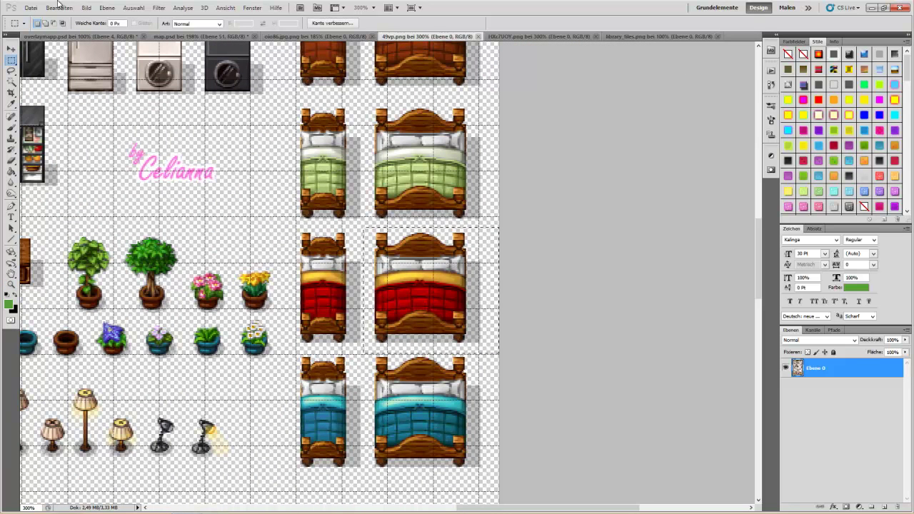
left_click(228, 37)
- Paste the red double bed and set it against the large room's striped back wall
key("ctrl+v")
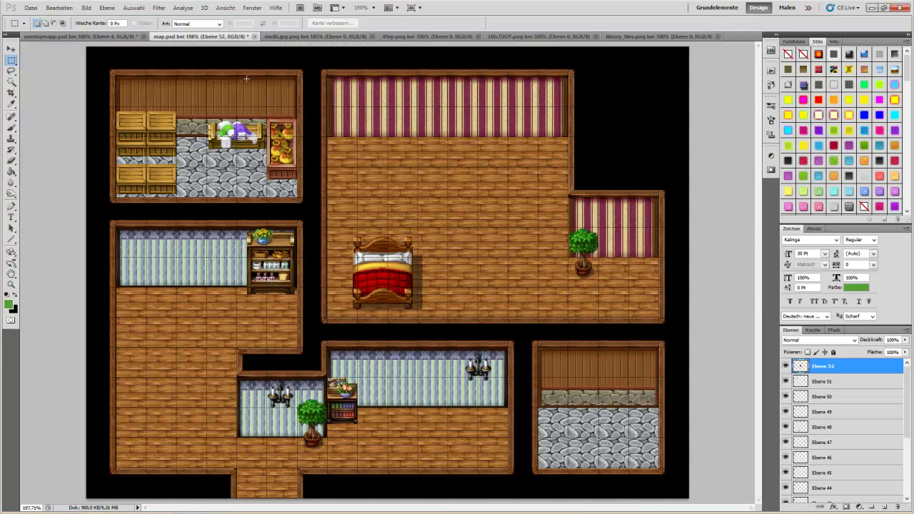
left_click(11, 47)
mouse_move(377, 275)
left_mouse_down()
mouse_move(412, 150)
mouse_move(422, 153)
left_mouse_up()
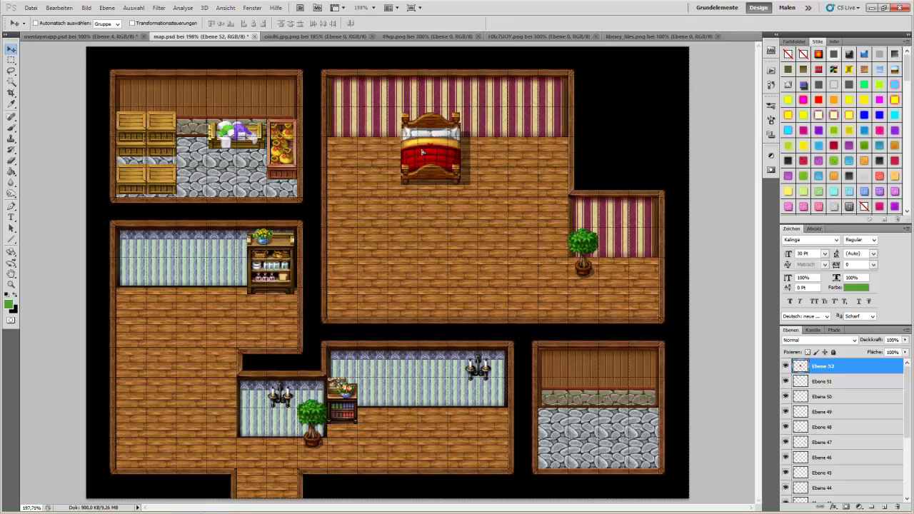
left_click_drag(422, 152, 423, 153)
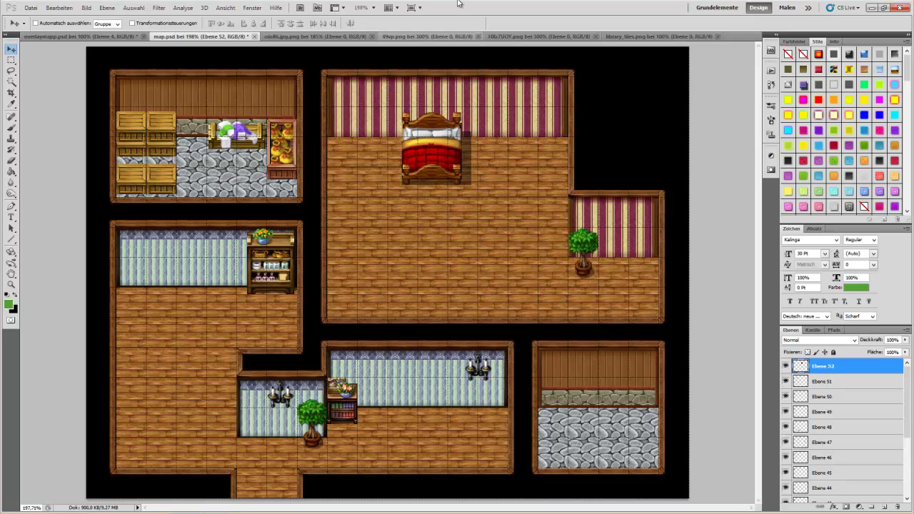
- Select the pink rug on the 49vp.png tileset
left_click(425, 36)
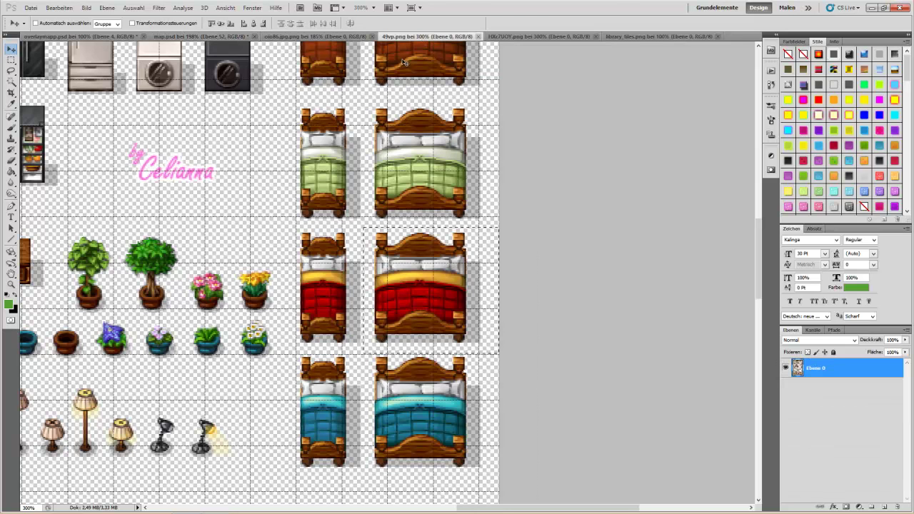
left_click(10, 60)
left_click(153, 277)
mouse_move(180, 398)
left_mouse_down()
mouse_move(444, 277)
mouse_move(233, 289)
mouse_move(247, 290)
left_mouse_up()
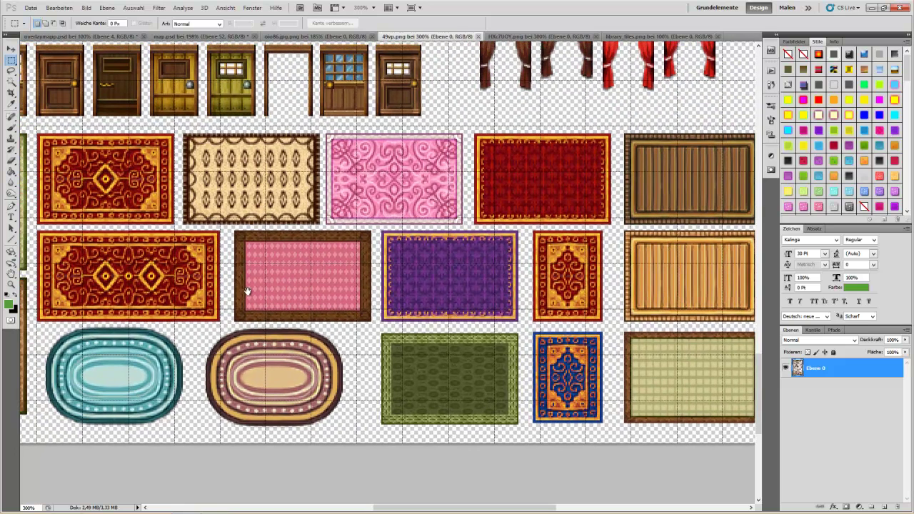
left_click_drag(225, 227, 366, 324)
left_click_drag(366, 325, 373, 324)
- Paste the pink rug into the middle of the large room, nudged slightly lower
left_click(167, 40)
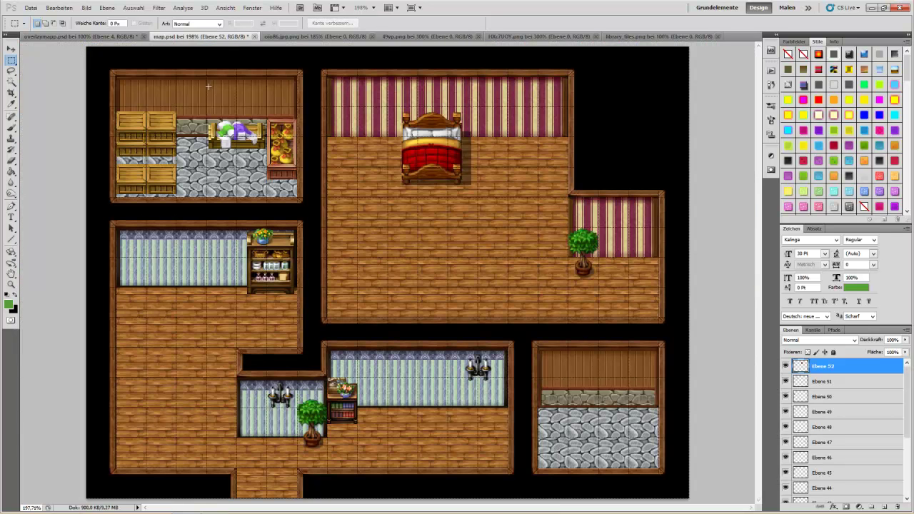
key("ctrl+v")
left_click(11, 48)
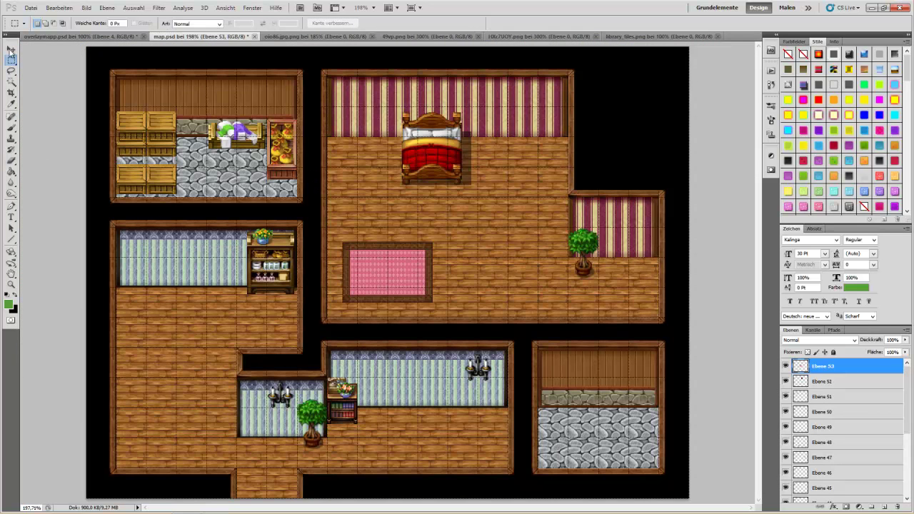
left_click_drag(439, 268, 451, 262)
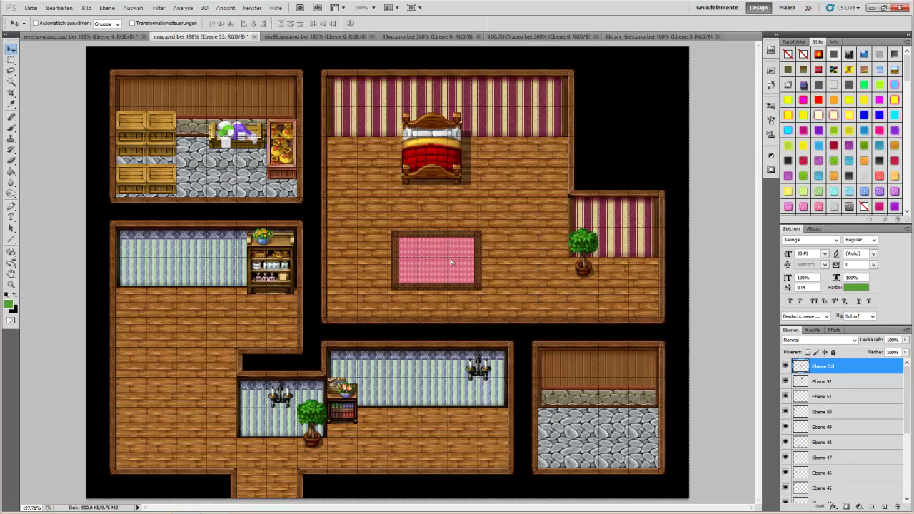
left_click_drag(452, 262, 446, 264)
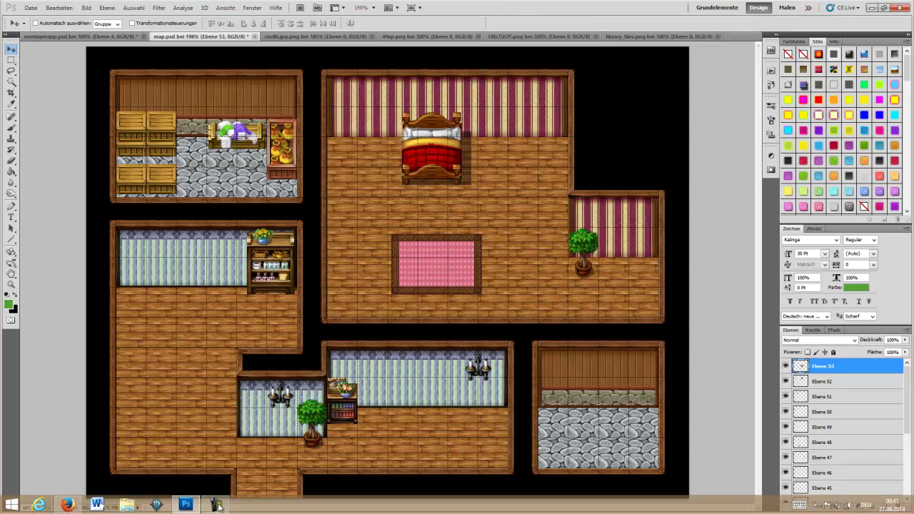
- Bring up the TileC (2).png tile sheet fitted to the window
left_click(214, 504)
key("z")
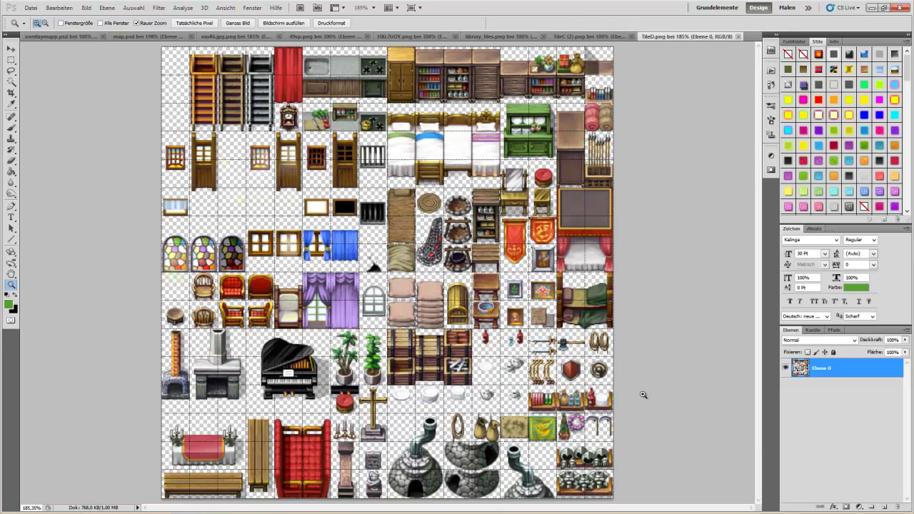
left_click(10, 60)
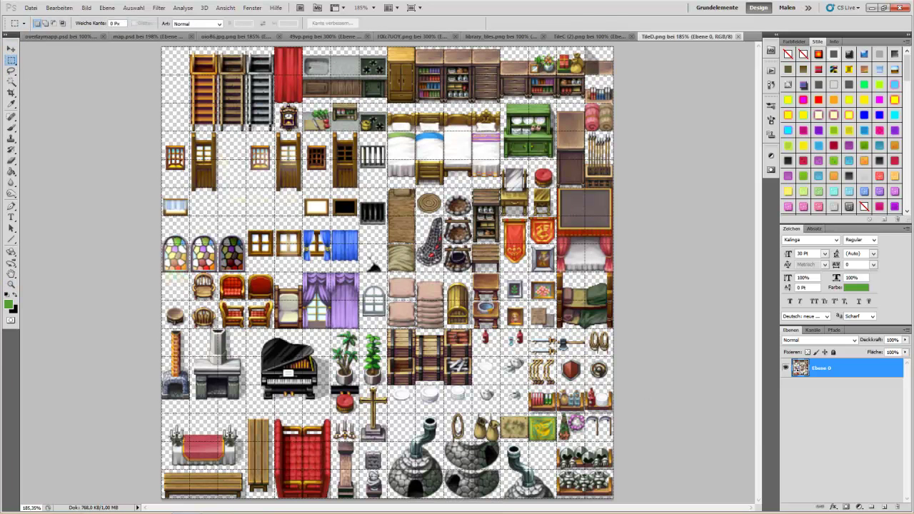
left_click(583, 36)
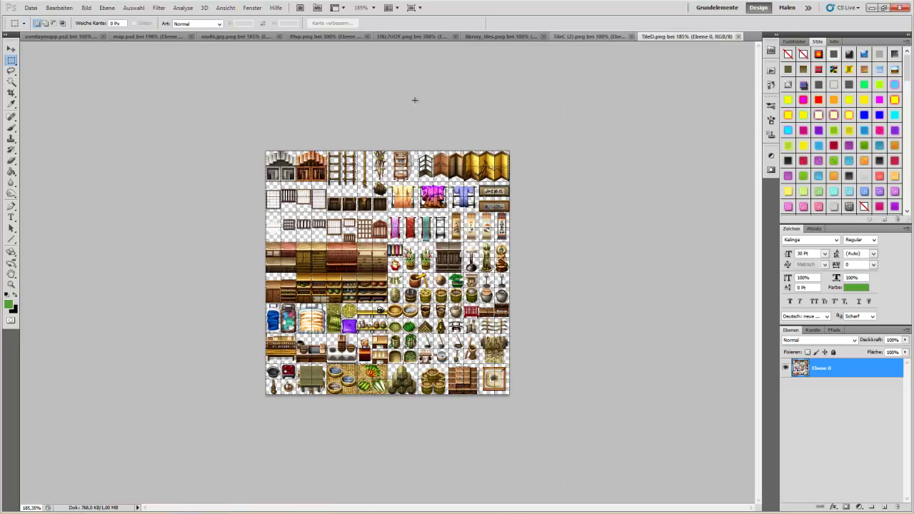
left_click(11, 285)
right_click(371, 284)
left_click(389, 292)
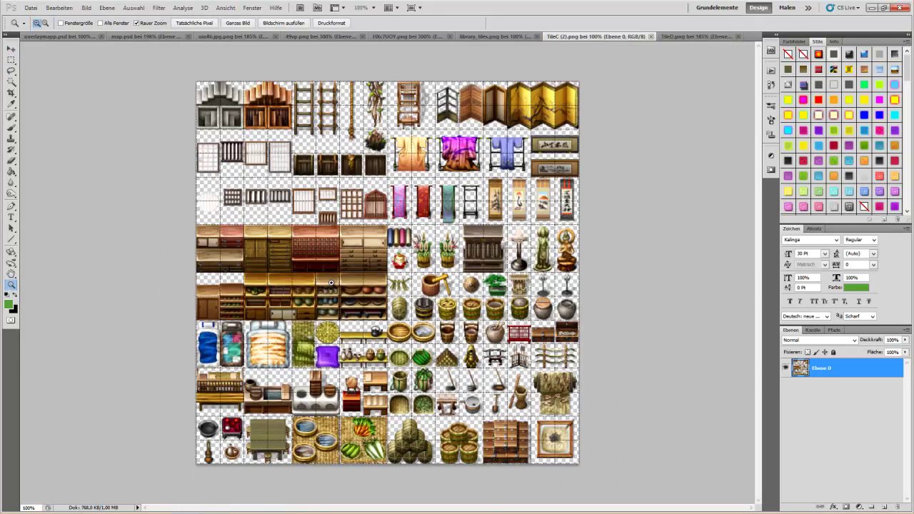
- Place the gold folding screen in the map between the bed and the pink rug
left_click(10, 60)
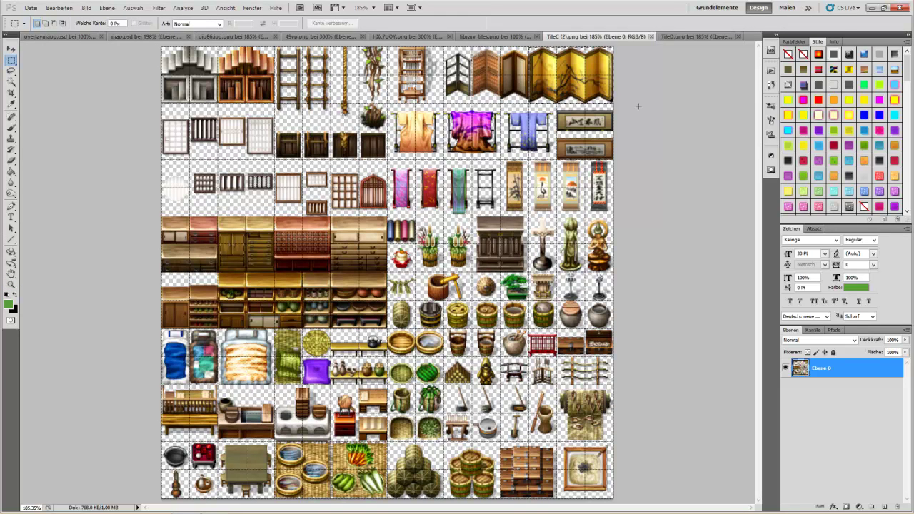
left_click_drag(639, 106, 635, 113)
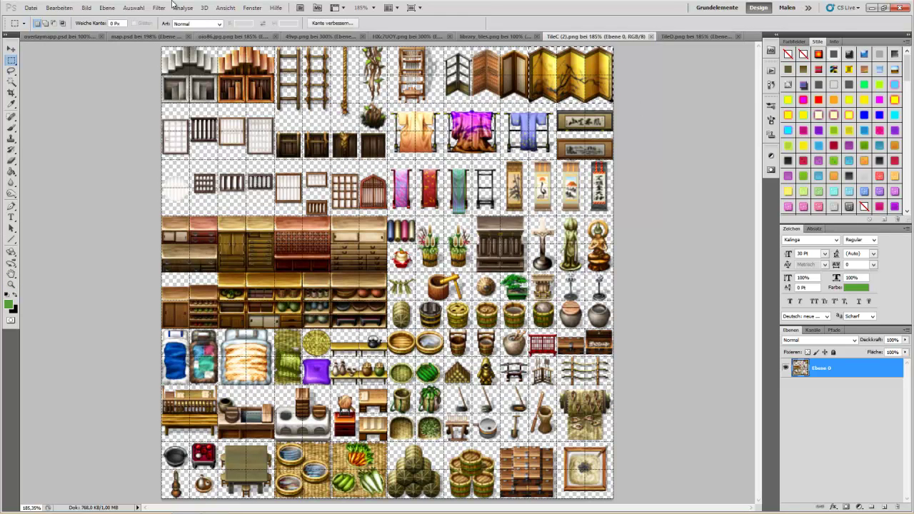
left_click(123, 33)
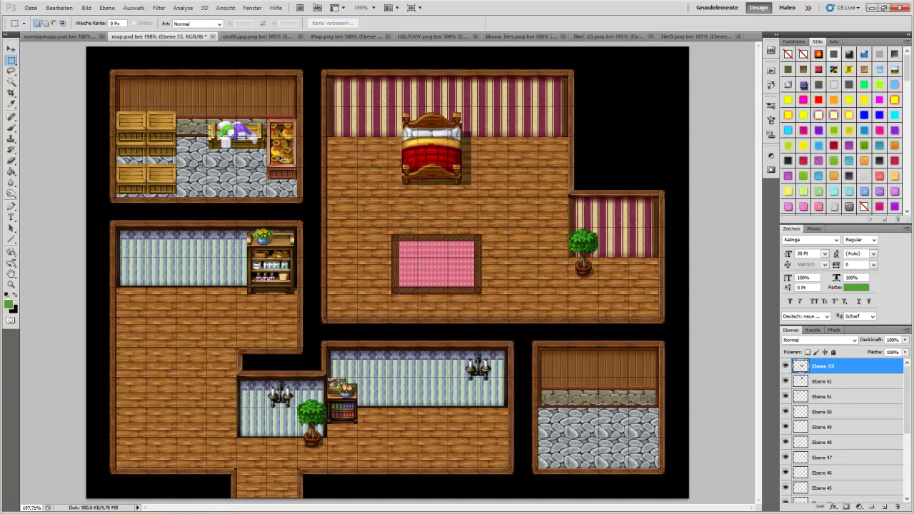
key("ctrl+v")
key("v")
mouse_move(363, 274)
left_mouse_down()
mouse_move(367, 215)
mouse_move(365, 229)
mouse_move(489, 209)
left_mouse_up()
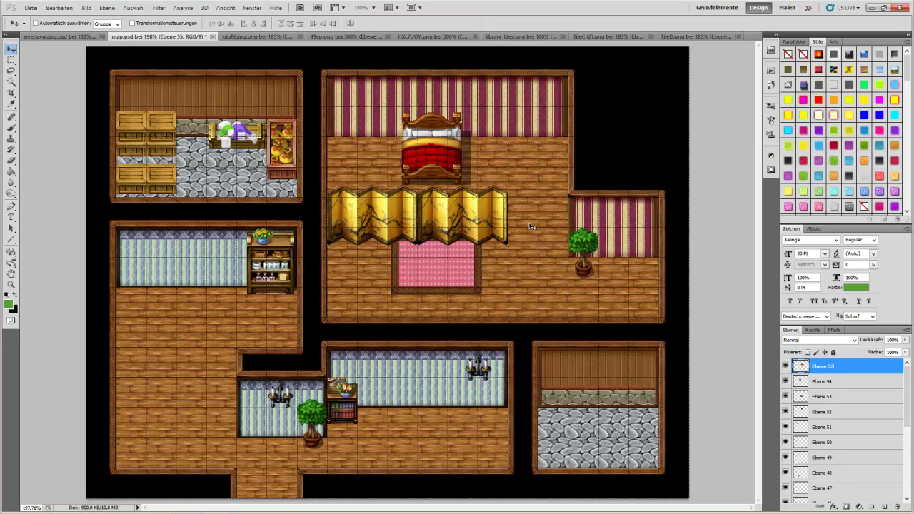
- Delete the pink rug's layer from the map
right_click(448, 276)
left_click(470, 284)
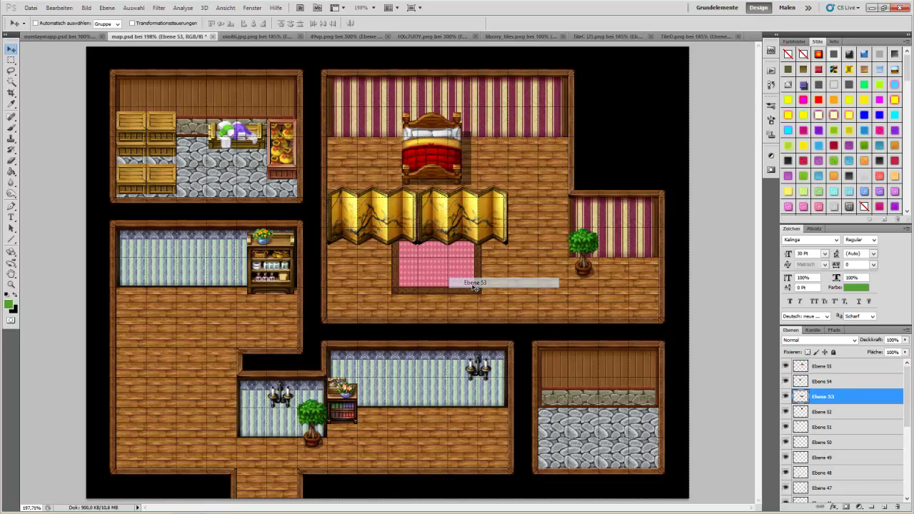
key("Delete")
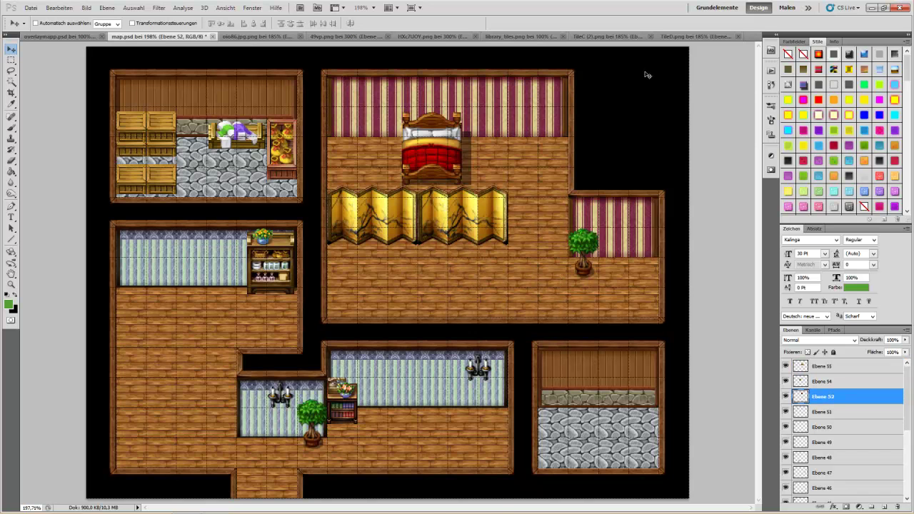
- Copy the white stove tile from TileC (2).png into the map's left room
left_click(668, 36)
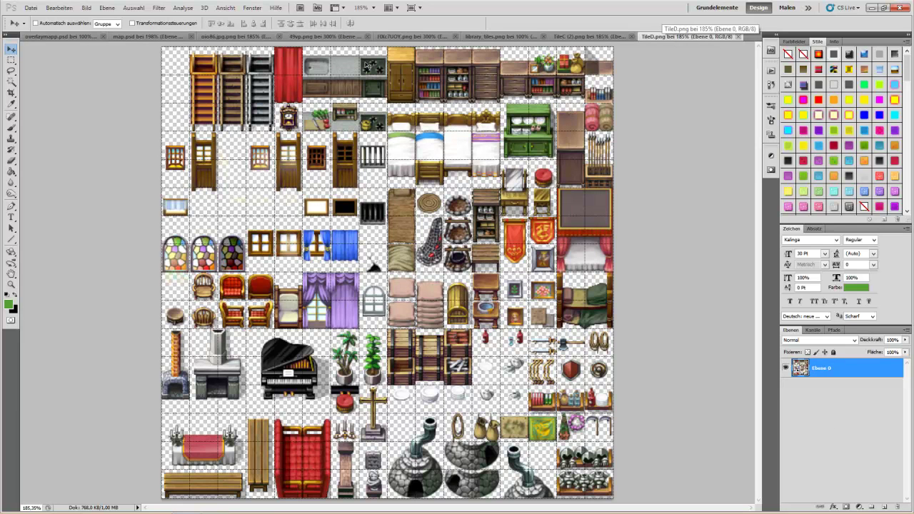
left_click(564, 35)
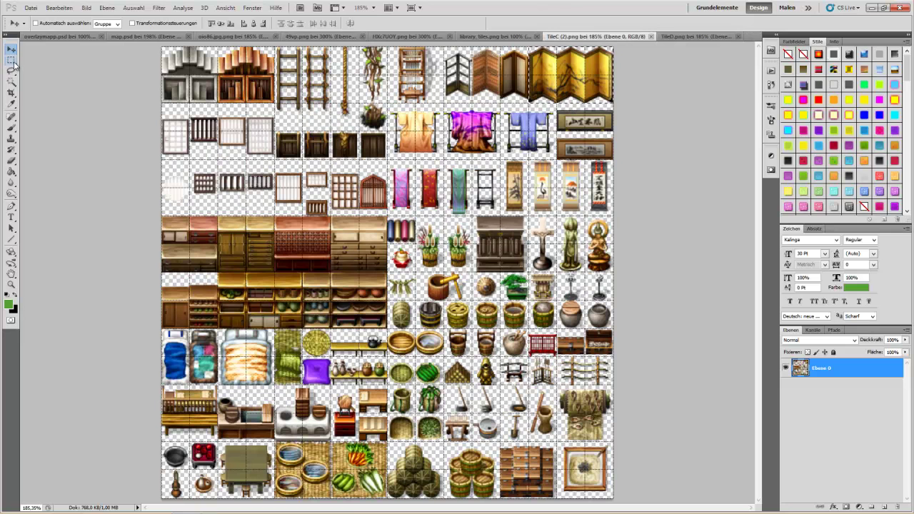
left_click(11, 60)
left_click(307, 334)
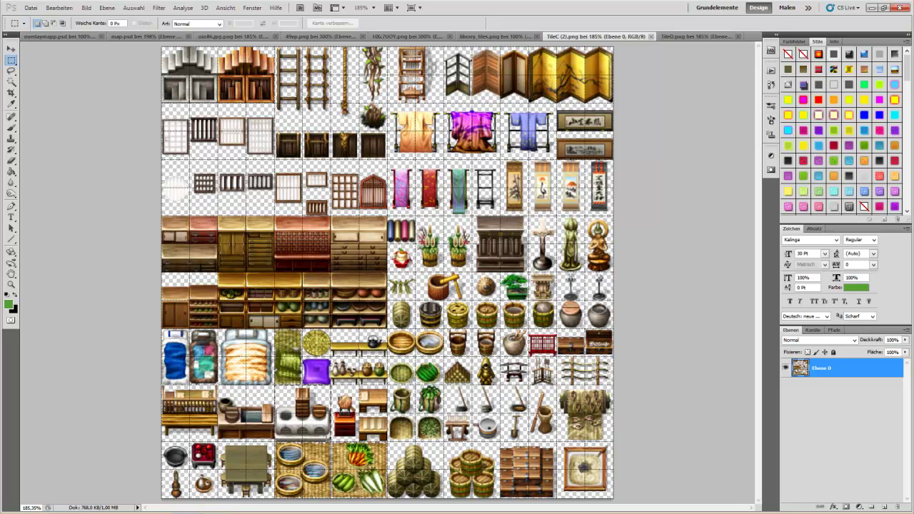
left_click_drag(275, 384, 331, 441)
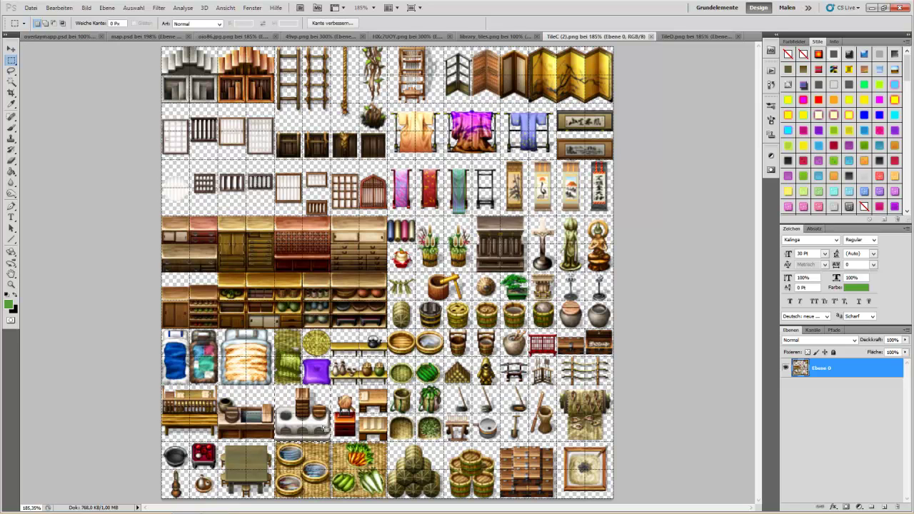
left_click(132, 36)
key("ctrl+v")
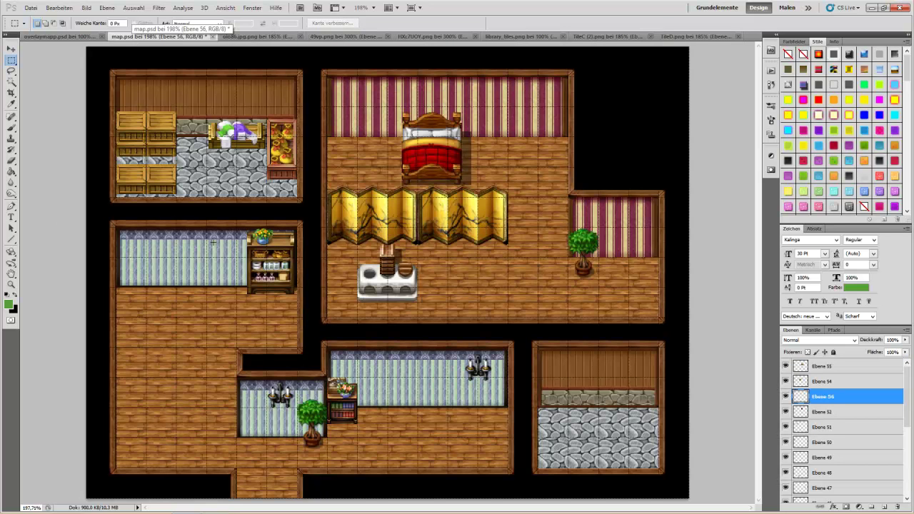
left_click(11, 48)
mouse_move(411, 300)
left_mouse_down()
mouse_move(156, 283)
mouse_move(160, 294)
left_mouse_up()
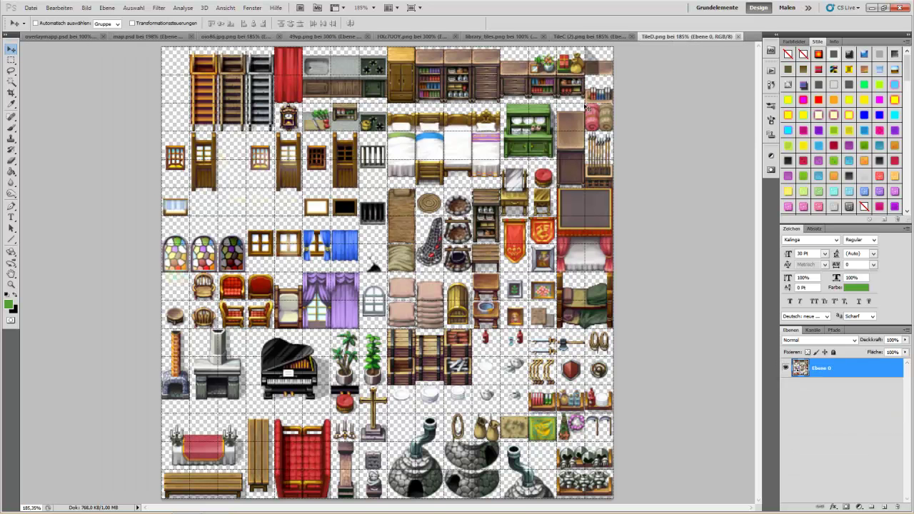
- Swap the white stove on Ebene 56 for TileD.png's sink-and-stovetop counter against the left wall
left_click(11, 62)
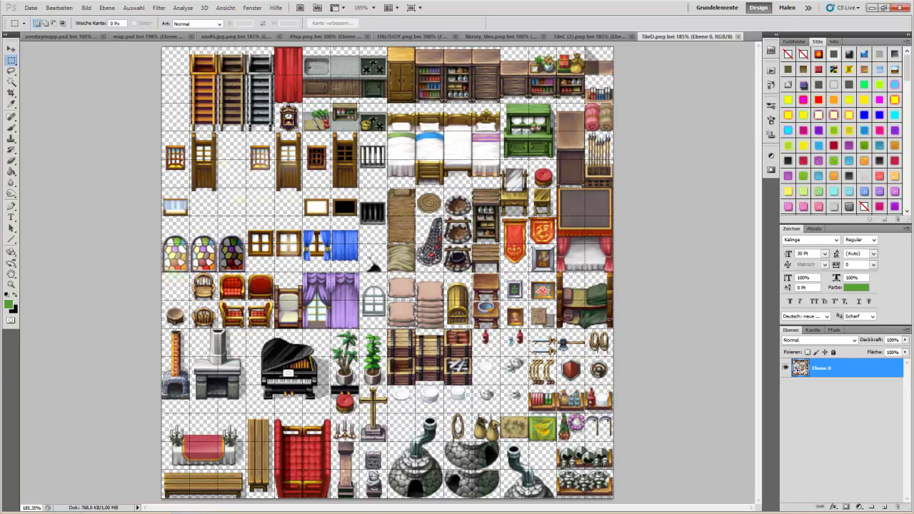
left_click_drag(303, 46, 388, 104)
left_click(122, 37)
right_click(147, 292)
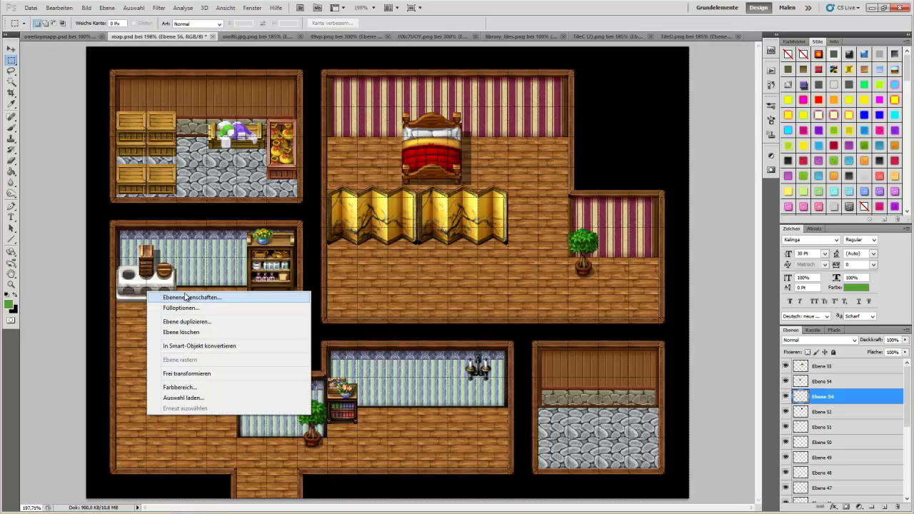
left_click(11, 49)
left_click(12, 48)
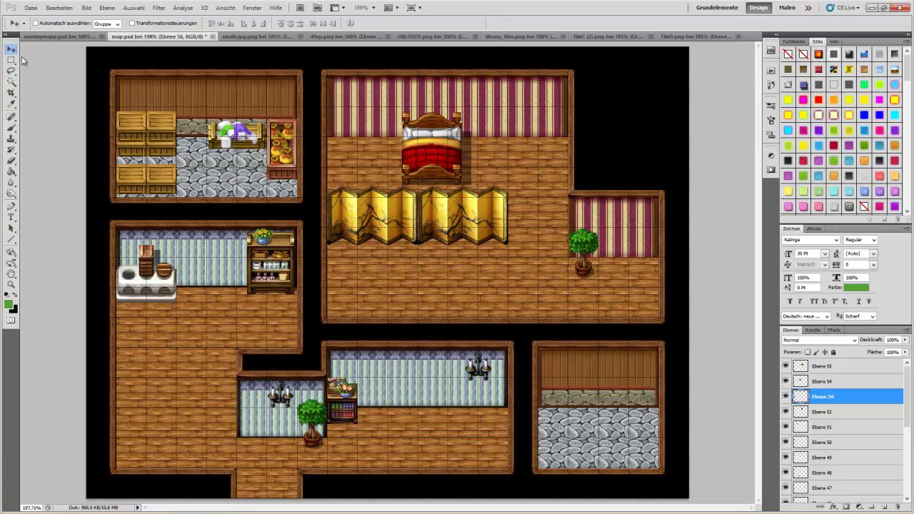
key("ctrl+x")
key("ctrl+v")
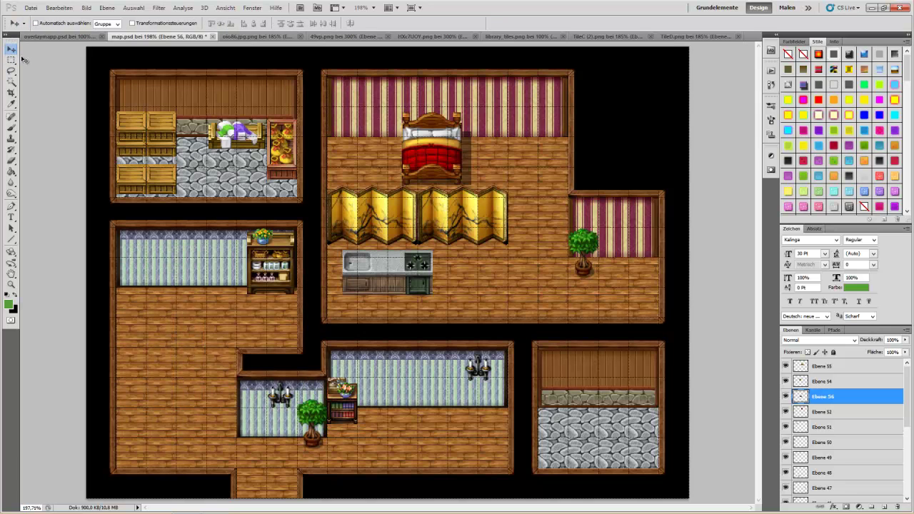
mouse_move(386, 292)
left_mouse_down()
mouse_move(626, 412)
mouse_move(337, 365)
mouse_move(193, 291)
mouse_move(169, 295)
left_mouse_up()
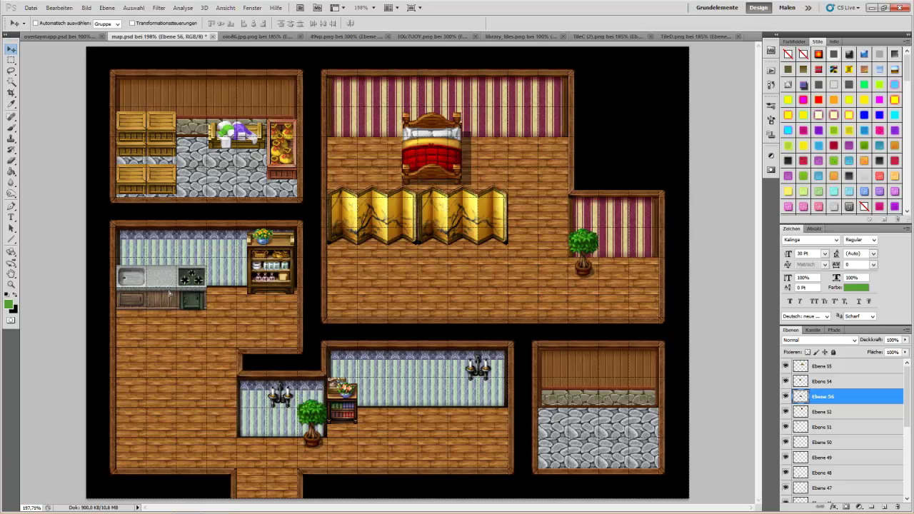
- Set three TileD.png kitchen items on the left-room counter and merge them into its layer
left_click(689, 36)
left_click(11, 60)
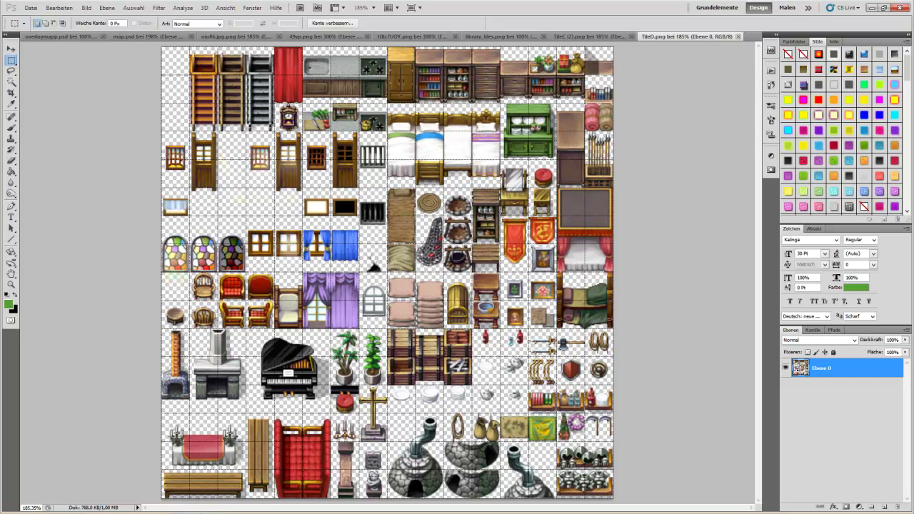
left_click_drag(302, 104, 387, 132)
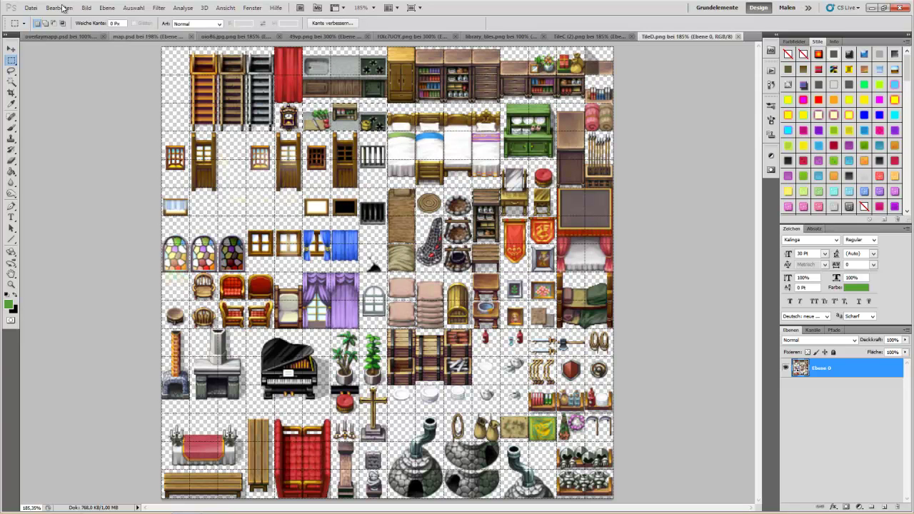
key("ctrl+d")
left_click(142, 37)
key("ctrl+v")
left_click(11, 48)
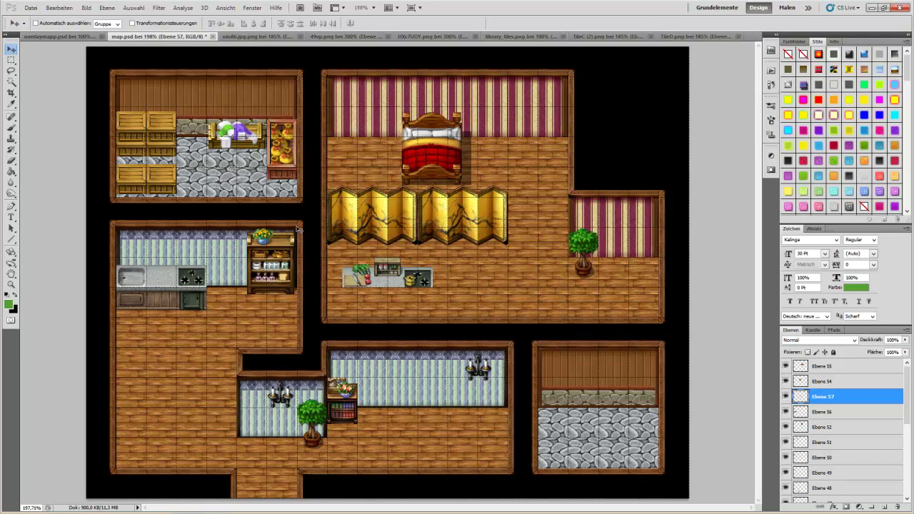
mouse_move(391, 285)
left_mouse_down()
mouse_move(173, 285)
mouse_move(199, 275)
left_mouse_up()
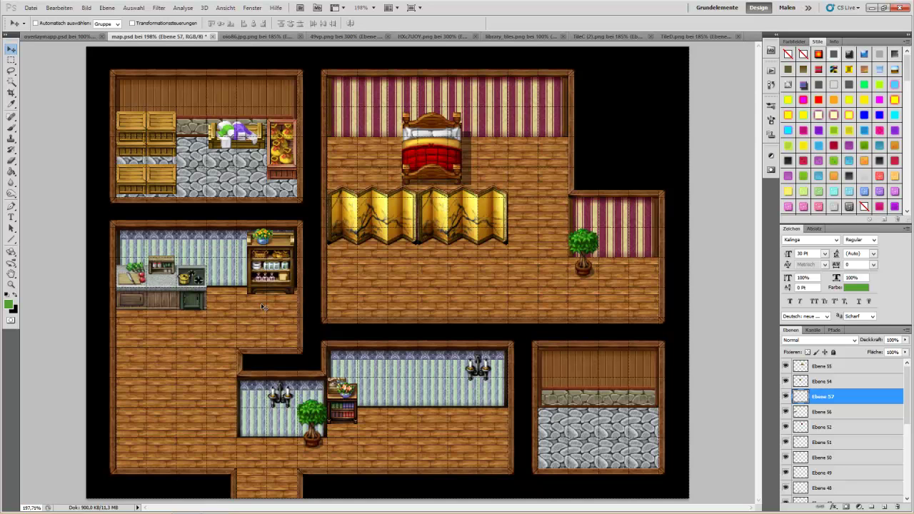
key("ctrl+e")
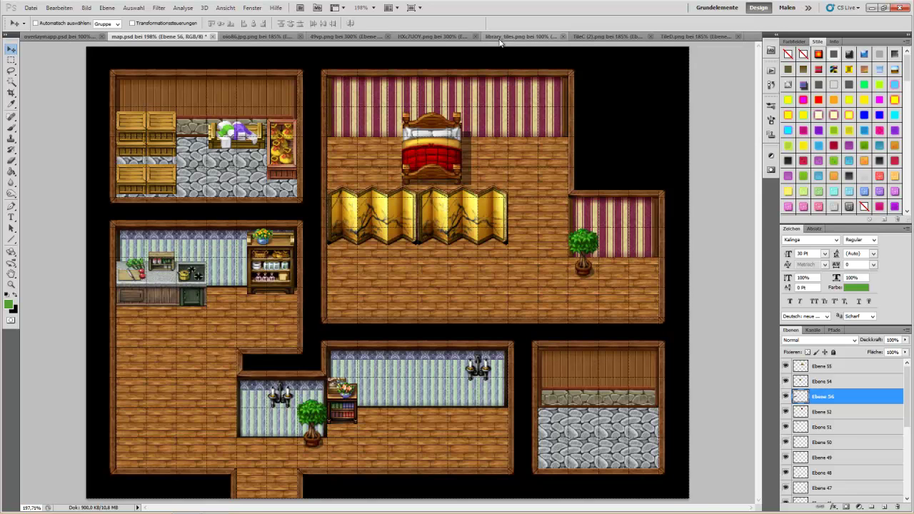
- Select the flower-topped table on the oio86.jpg furniture tile sheet
left_click(433, 36)
left_click(329, 37)
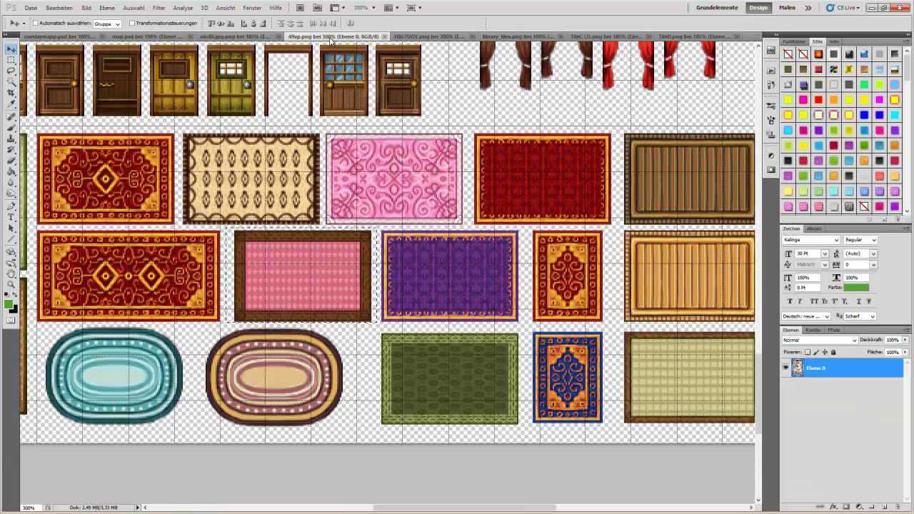
left_click(225, 37)
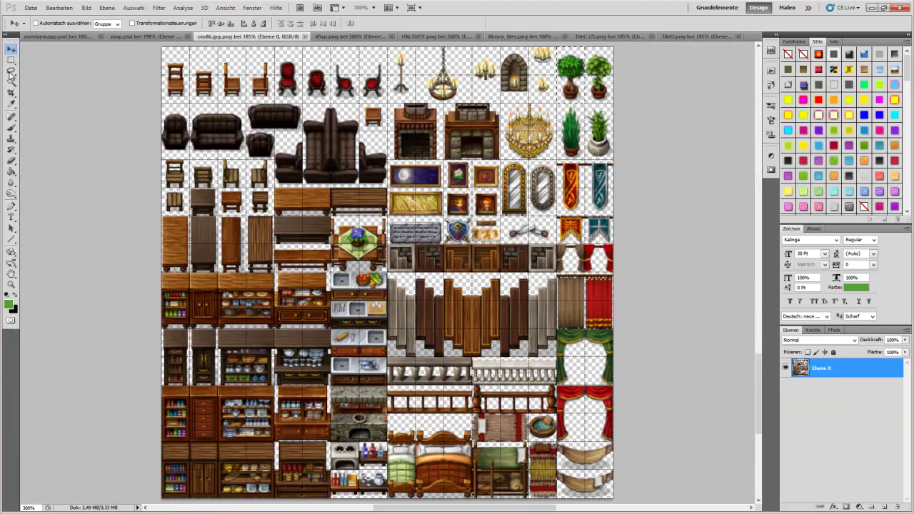
left_click(11, 60)
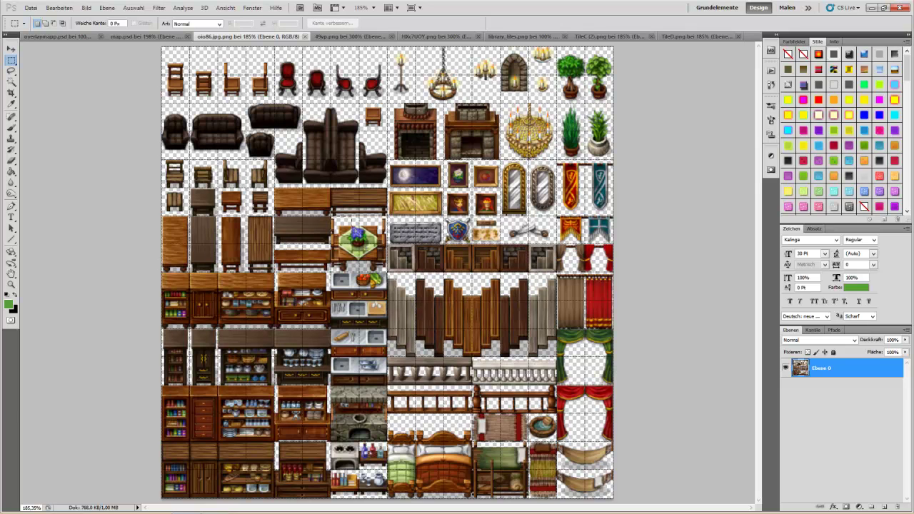
left_click_drag(386, 272, 331, 216)
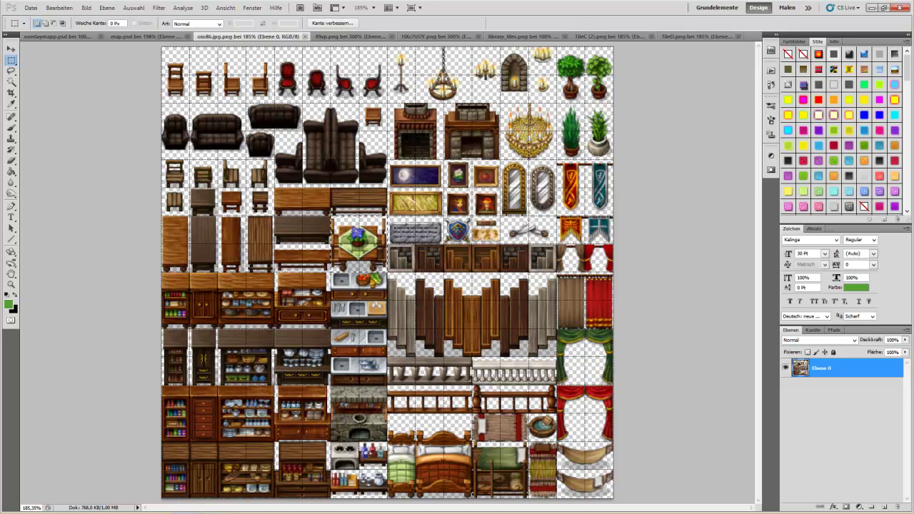
- Paste the table into the map's lower-left room and nudge it up slightly
left_click(128, 37)
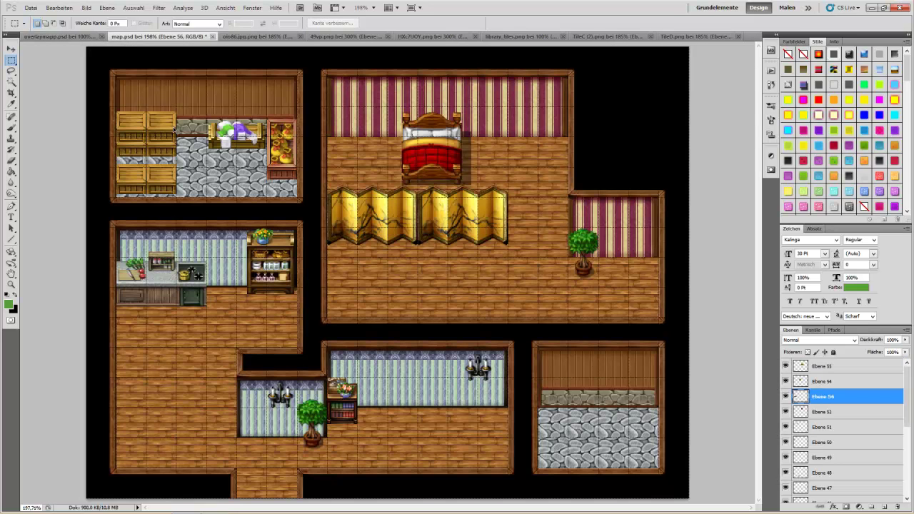
key("ctrl+v")
left_click(11, 49)
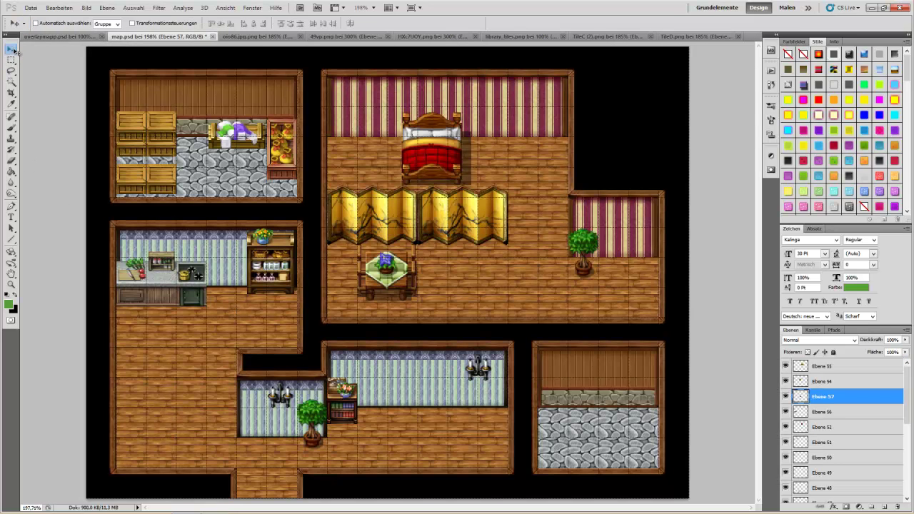
mouse_move(397, 277)
left_mouse_down()
mouse_move(182, 385)
mouse_move(183, 393)
left_mouse_up()
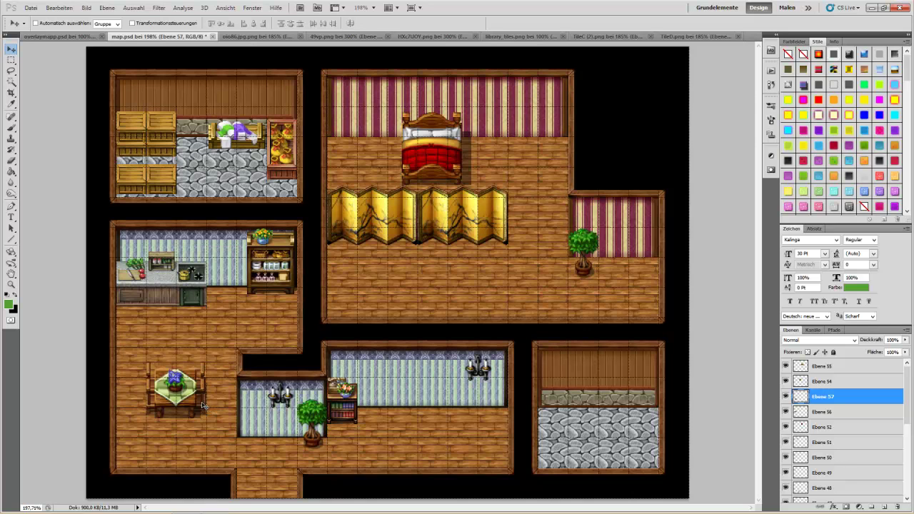
key("Up")
key("Up")
key("Up")
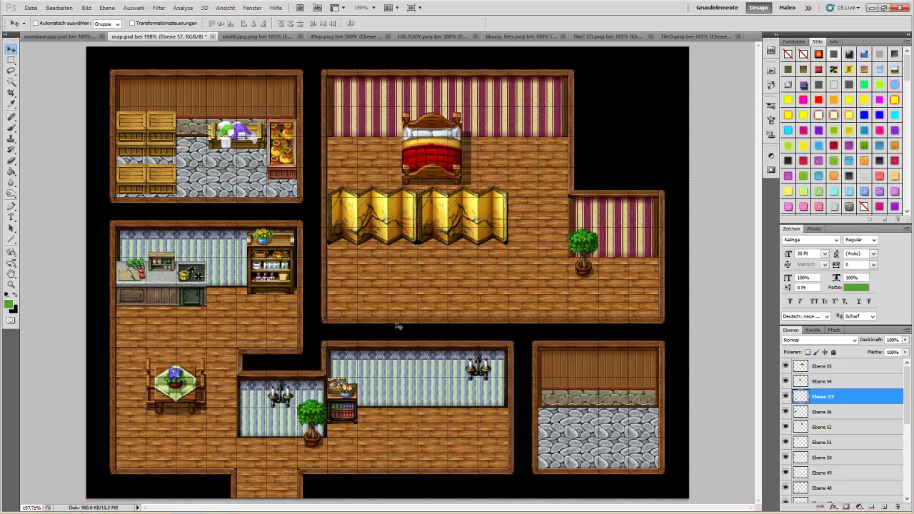
left_click(214, 505)
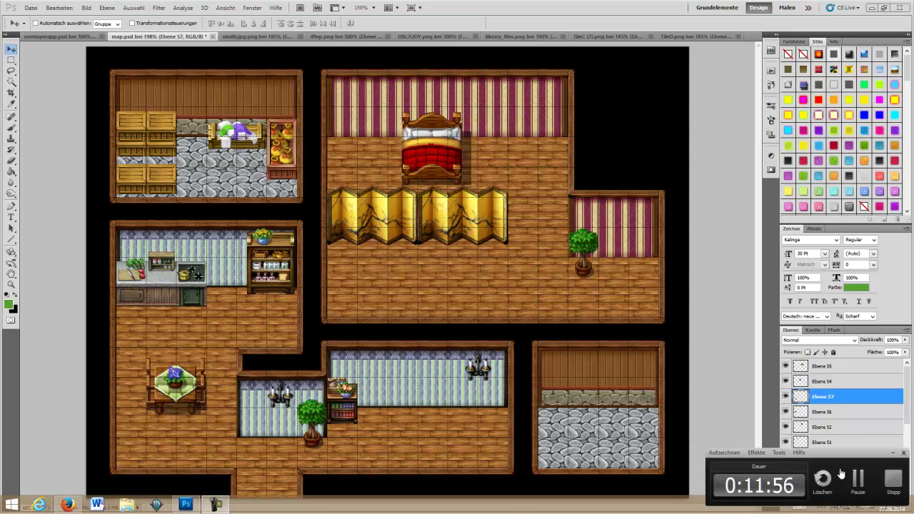
- Marquee-select the white window tile on the TileC (2).png tile sheet
left_click(457, 307)
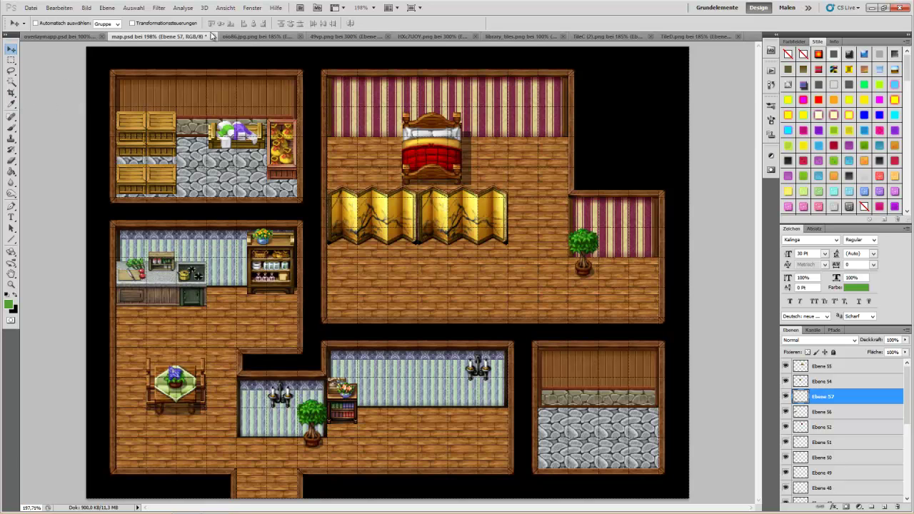
left_click(692, 37)
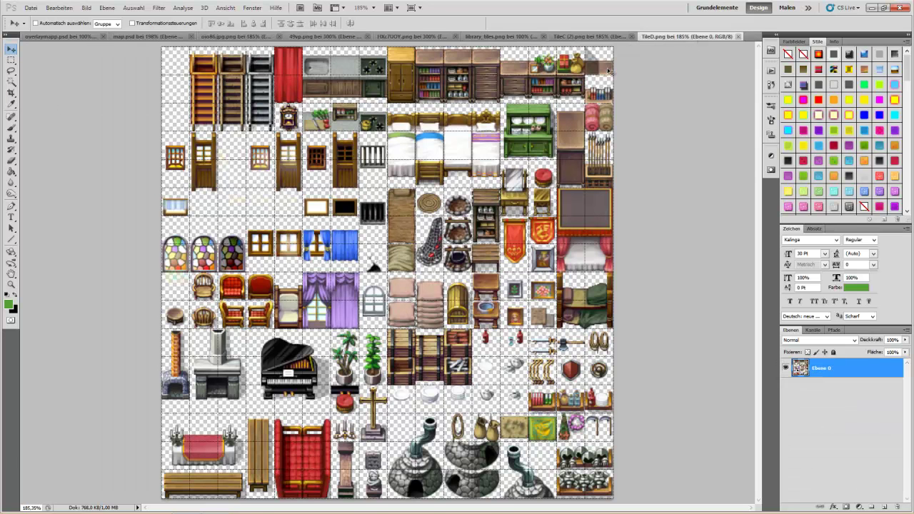
left_click(12, 62)
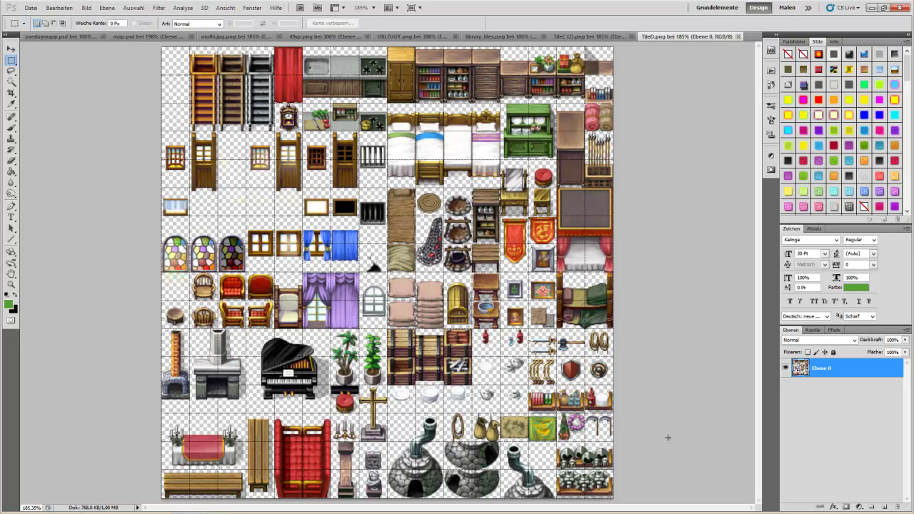
left_click(569, 33)
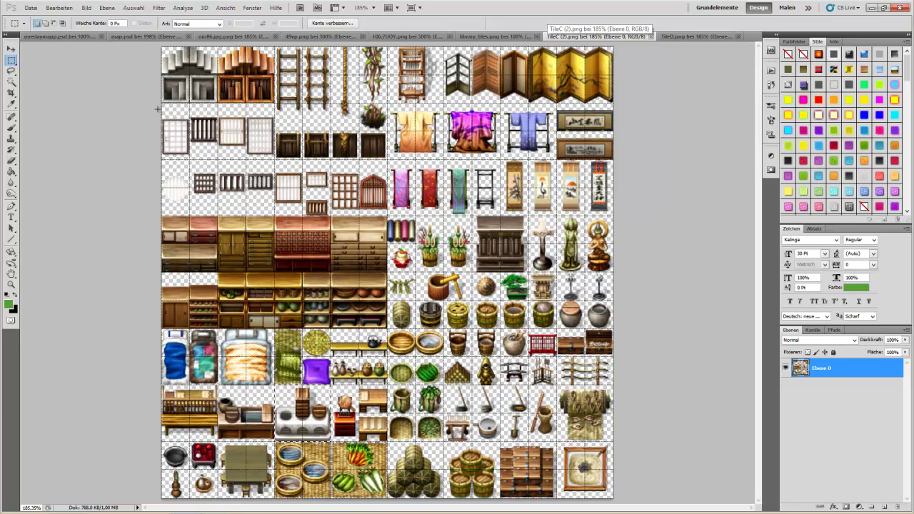
left_click_drag(161, 104, 190, 159)
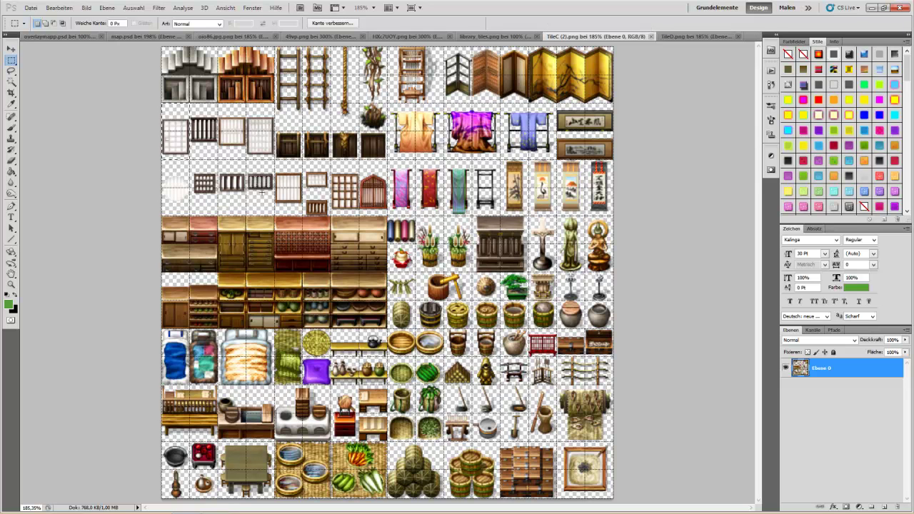
left_click(129, 36)
- Paste window tiles onto the top-left room's wall and the left side of the bedroom's striped wall
key("ctrl+v")
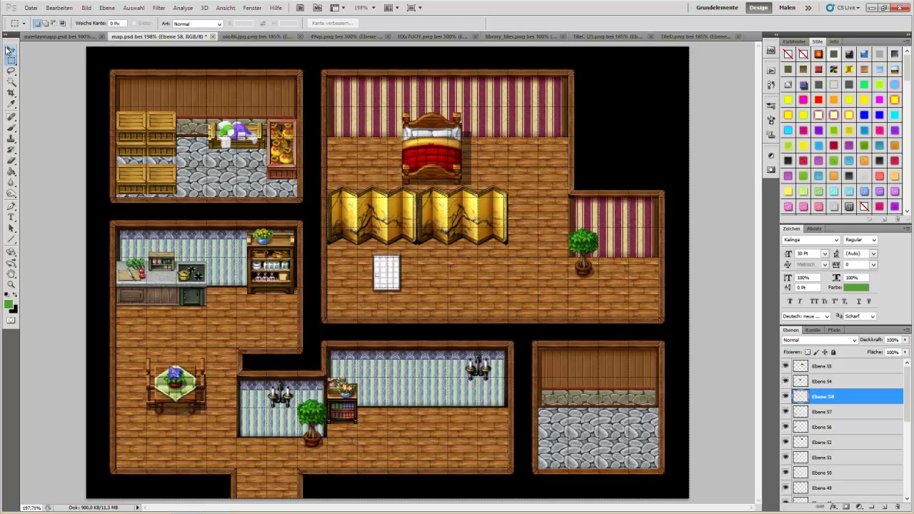
key("v")
left_click_drag(385, 280, 197, 111)
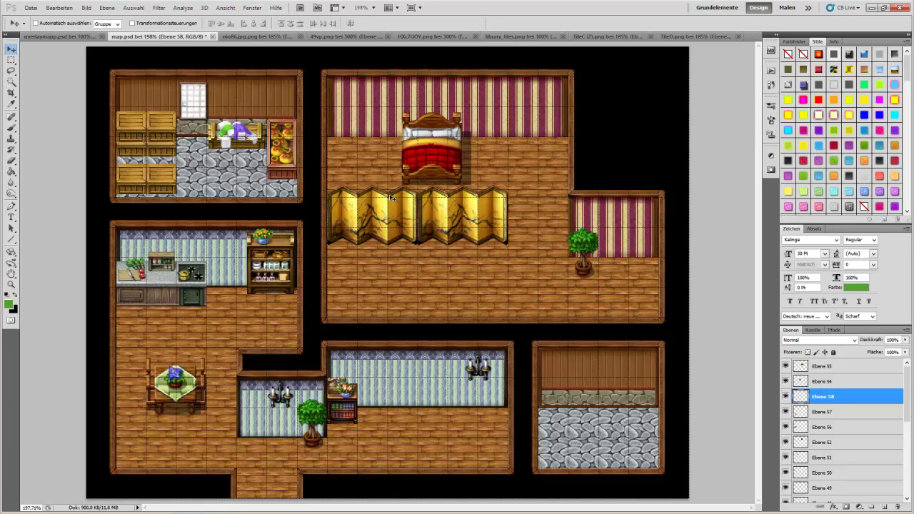
key("ctrl+v")
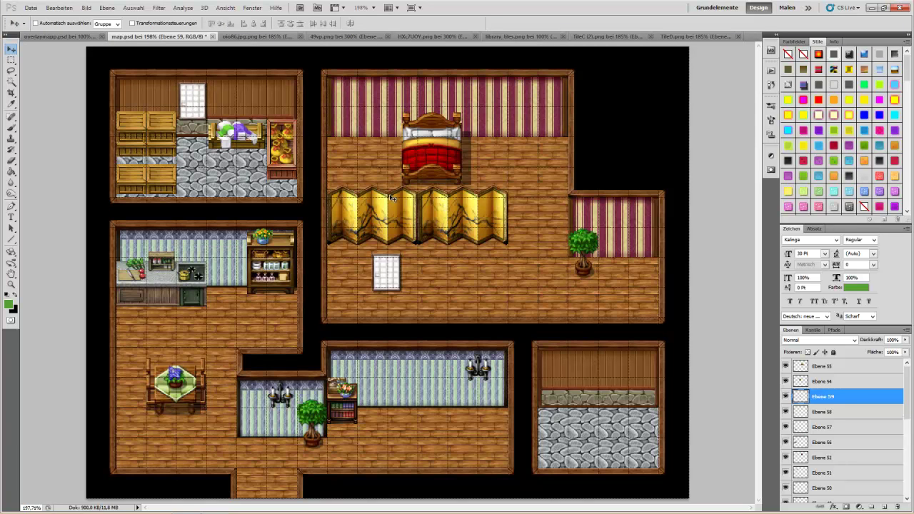
left_click_drag(394, 280, 365, 116)
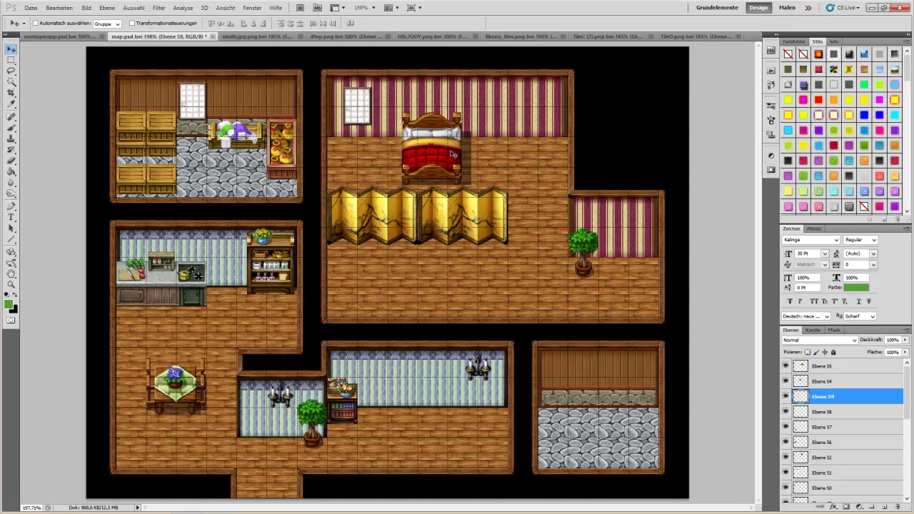
- Add window tiles to the right side of the bedroom wall and the small right room's wall
key("ctrl+v")
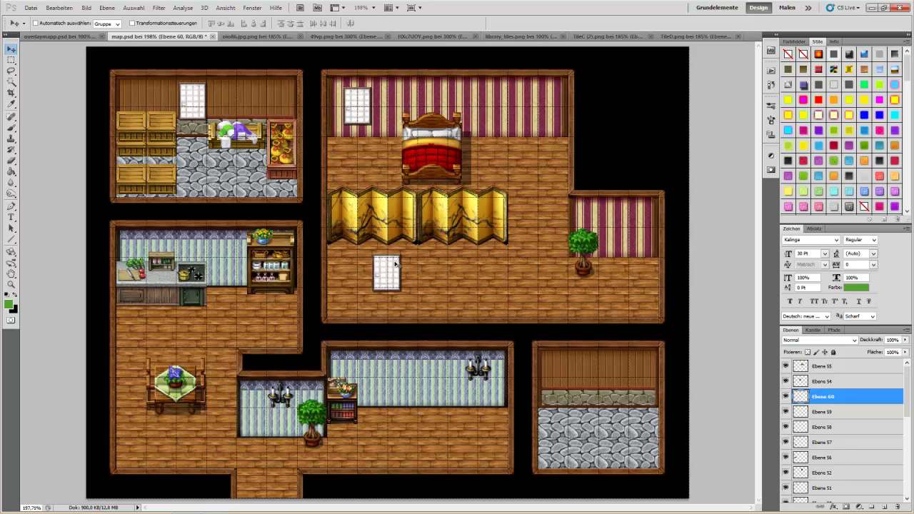
left_click_drag(397, 274, 517, 112)
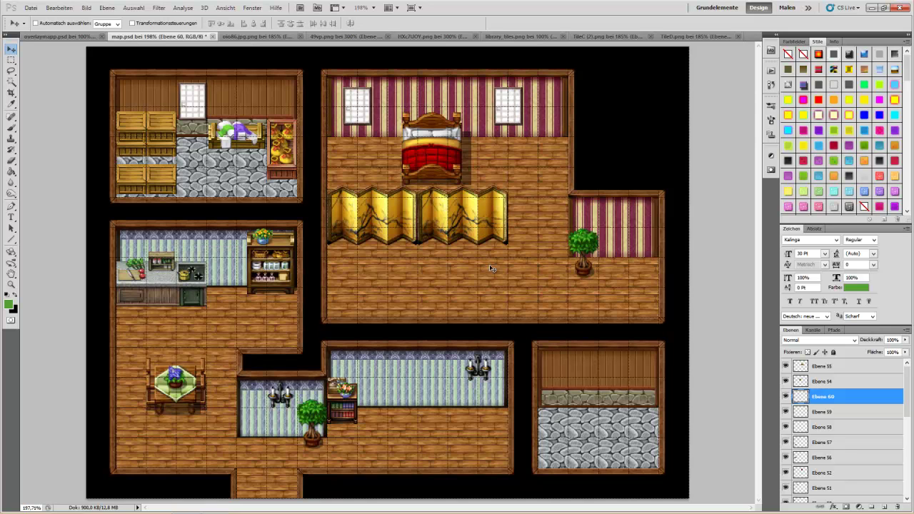
key("ctrl+v")
mouse_move(382, 283)
left_mouse_down()
mouse_move(637, 222)
mouse_move(614, 232)
left_mouse_up()
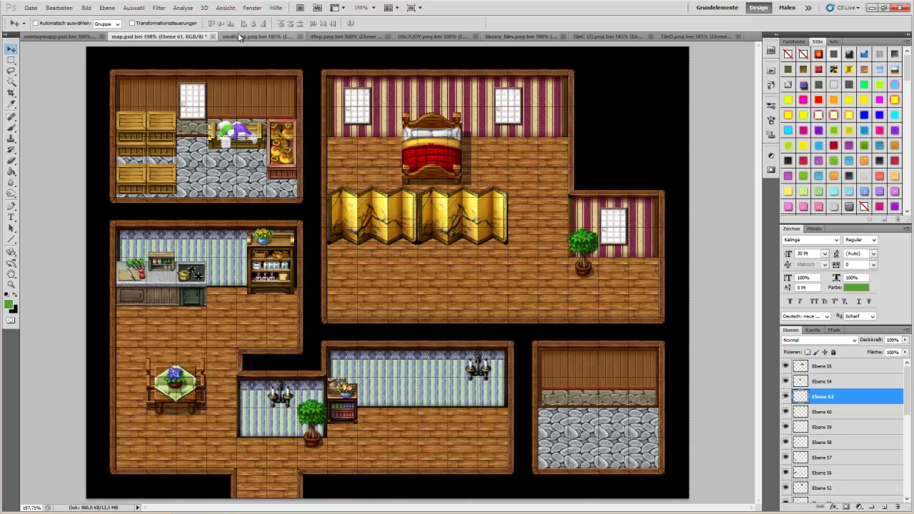
left_click(618, 41)
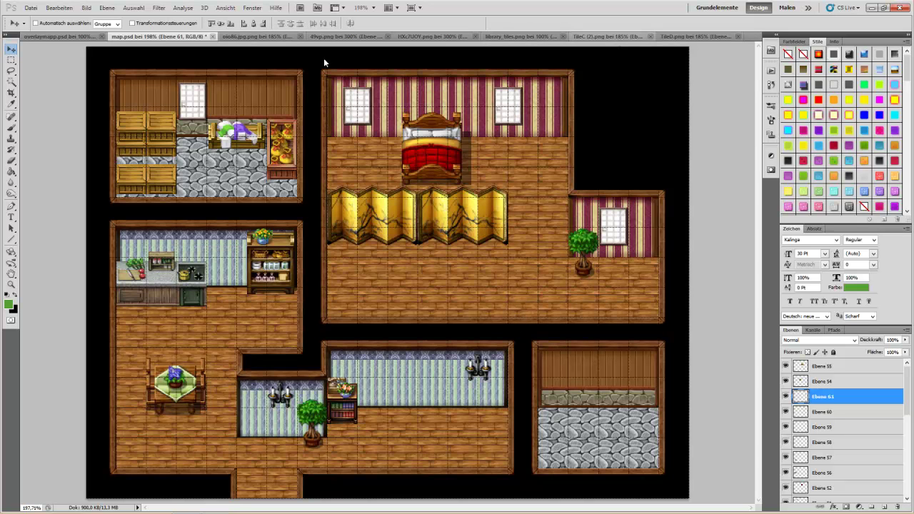
left_click(11, 60)
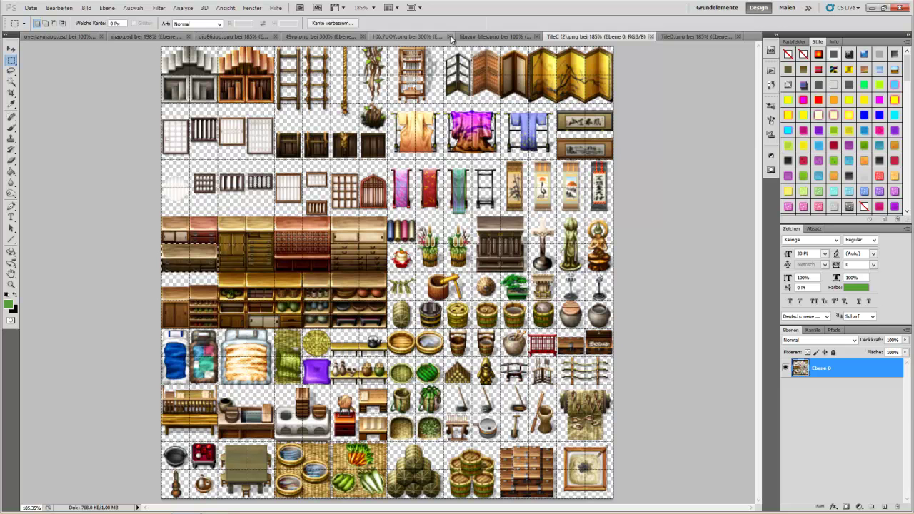
- Paste the wooden counter into the bottom-middle room's lower right
left_click(161, 36)
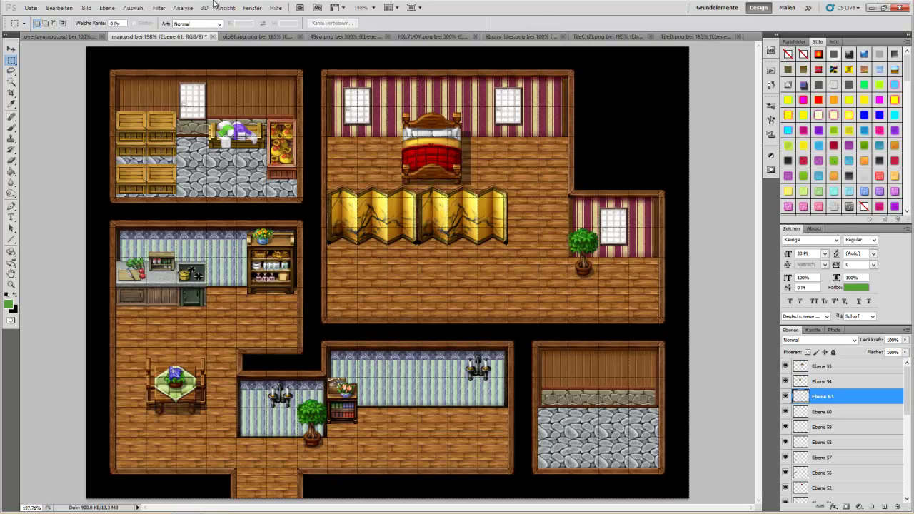
key("ctrl+v")
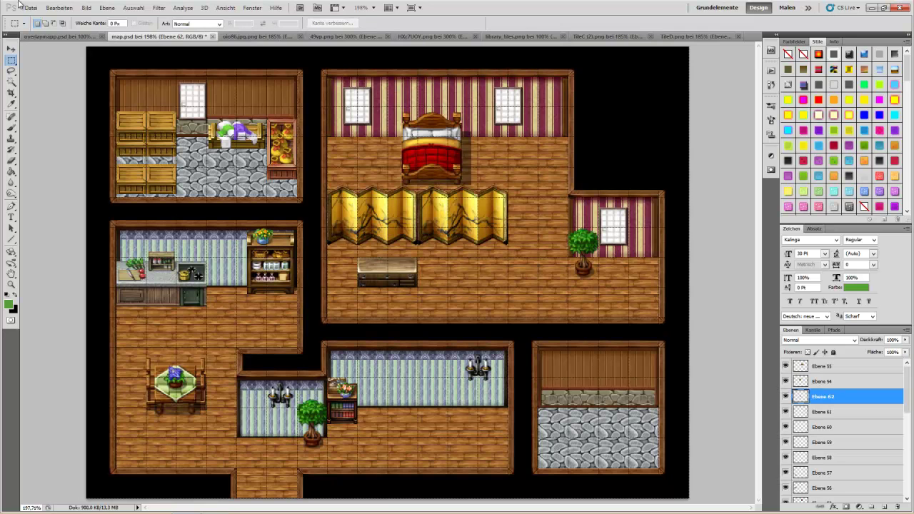
left_click(11, 49)
mouse_move(408, 286)
left_mouse_down()
mouse_move(484, 406)
mouse_move(465, 405)
left_mouse_up()
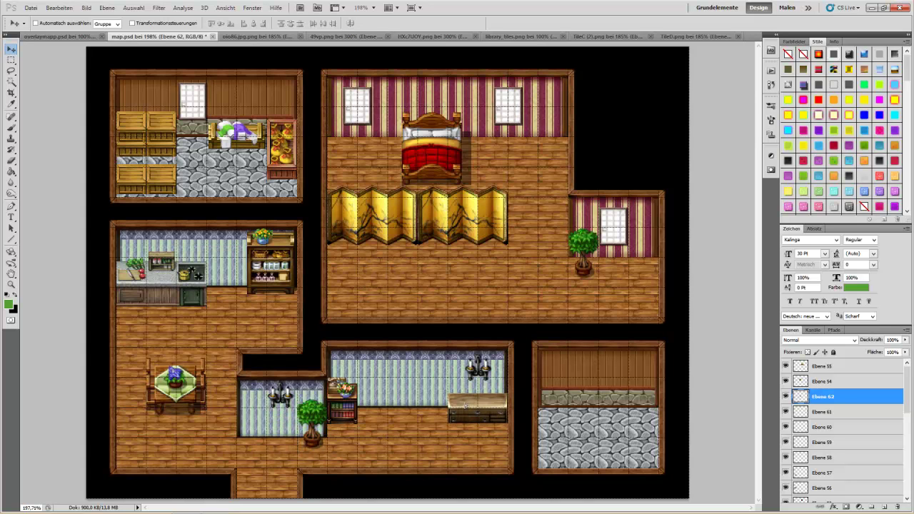
- Delete the layers of both wall candelabras in the lower rooms
right_click(477, 374)
left_click(492, 378)
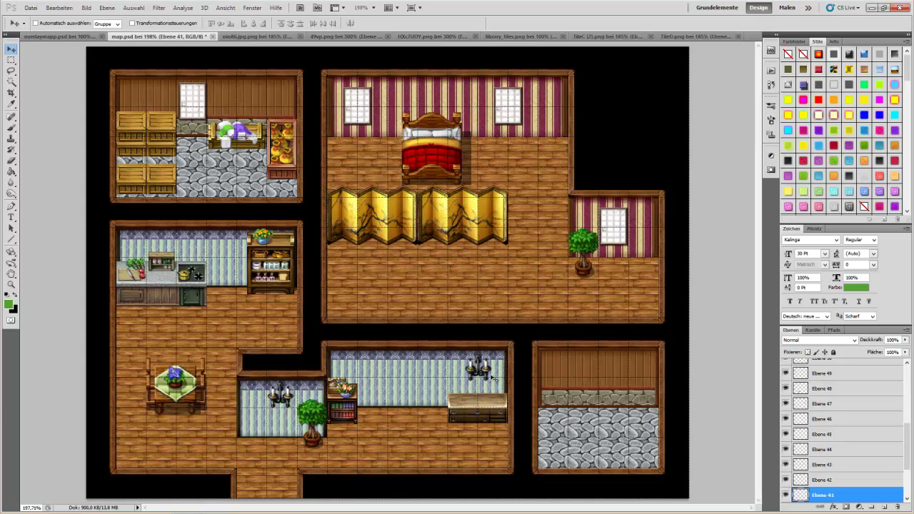
key("Delete")
right_click(278, 399)
left_click(303, 407)
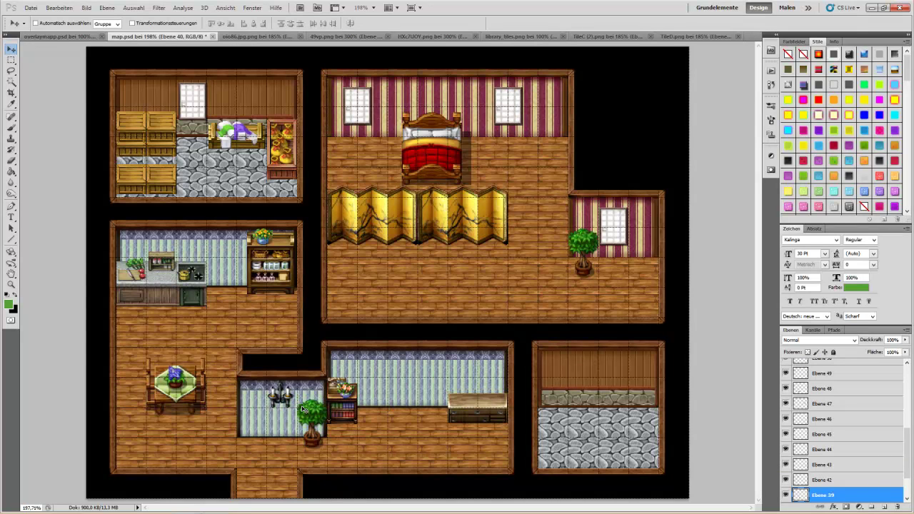
key("Delete")
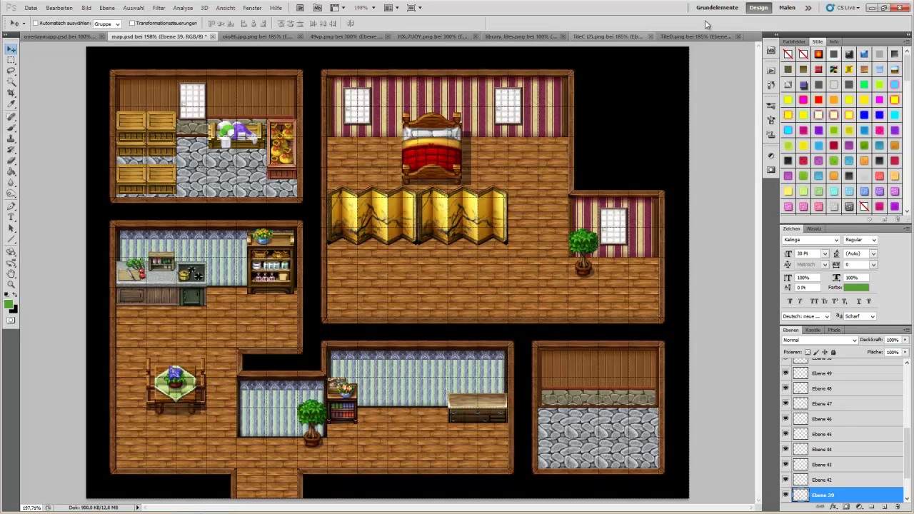
- Select the bonsai tile on the TileC (2).png sheet
left_click(692, 38)
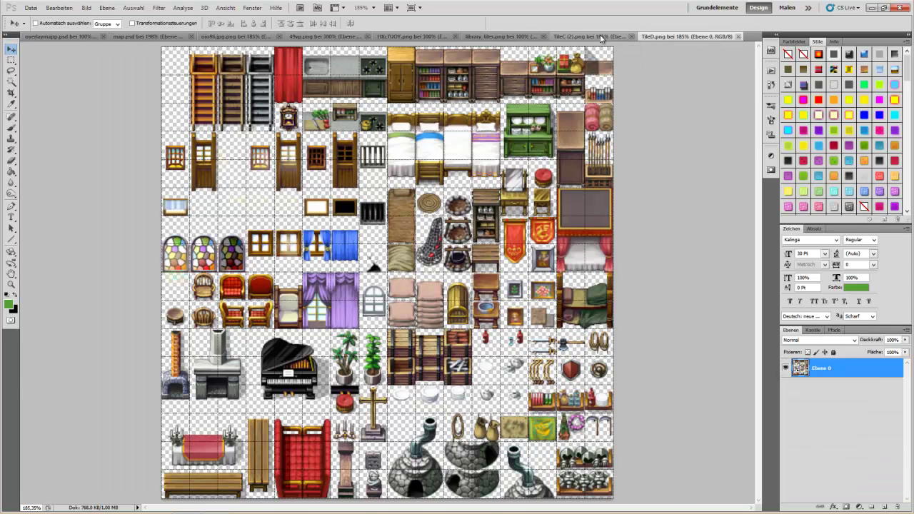
left_click(618, 37)
left_click(10, 62)
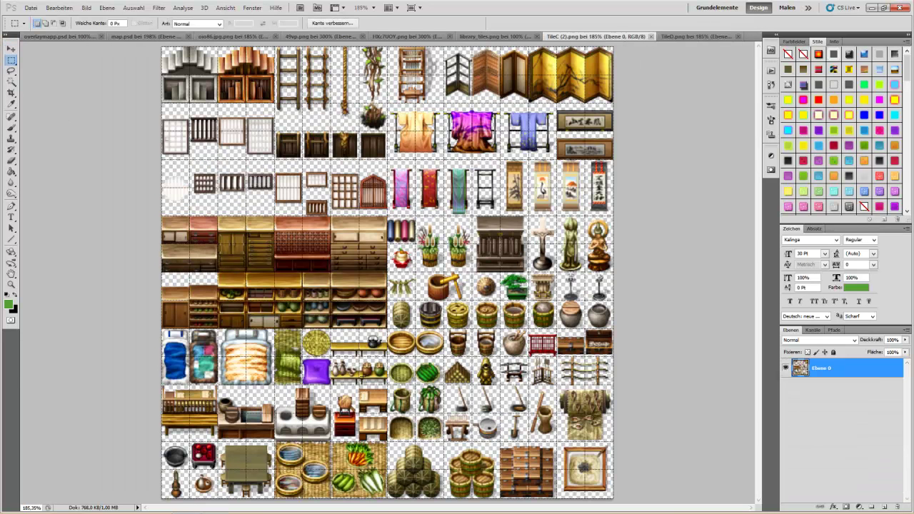
left_click_drag(501, 271, 529, 301)
left_click(681, 37)
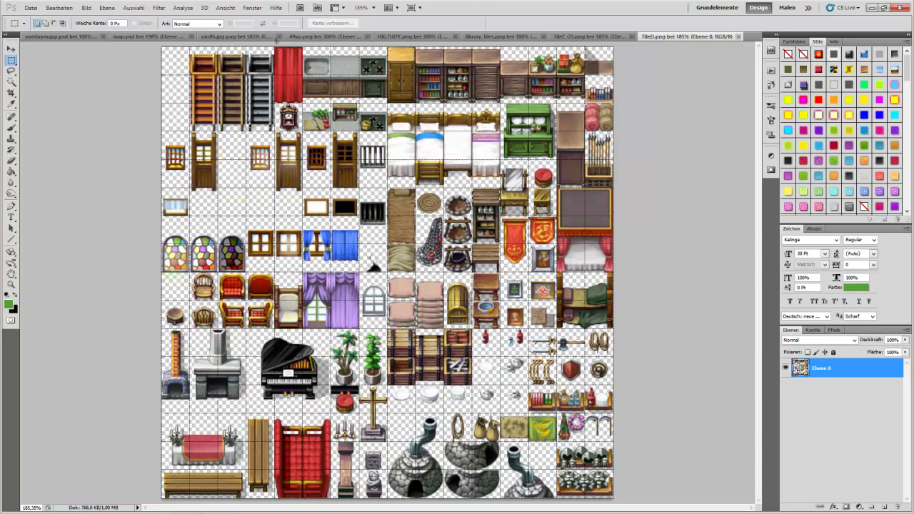
left_click(236, 39)
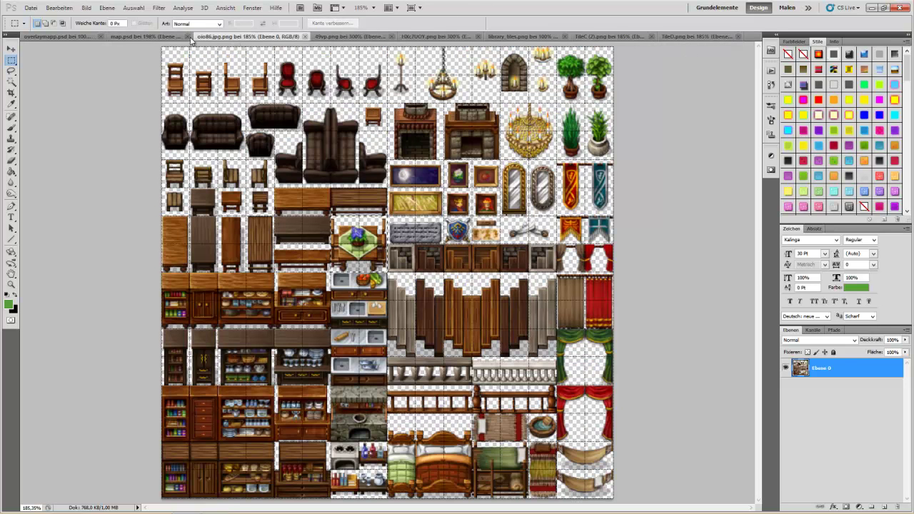
- Paste the bonsai into map.psd and position it precisely atop the lower middle room's dresser
left_click(139, 36)
key("ctrl+v")
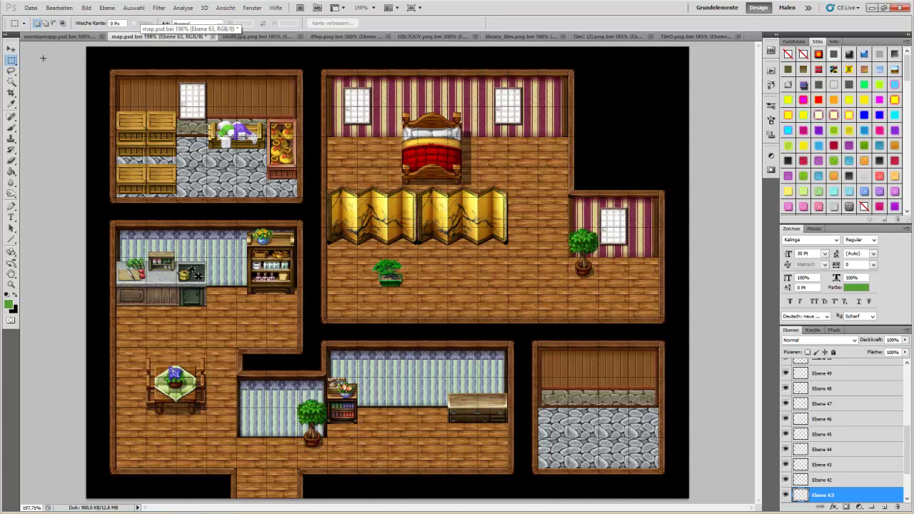
left_click(11, 48)
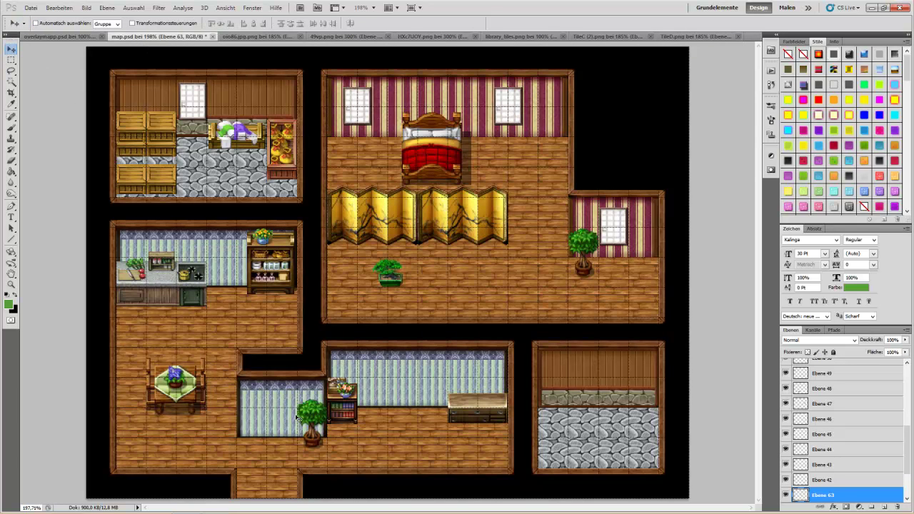
left_click_drag(395, 284, 422, 300)
mouse_move(483, 390)
left_mouse_down()
mouse_move(491, 405)
mouse_move(490, 396)
left_mouse_up()
mouse_move(821, 495)
left_mouse_down()
mouse_move(834, 316)
mouse_move(828, 365)
left_mouse_up()
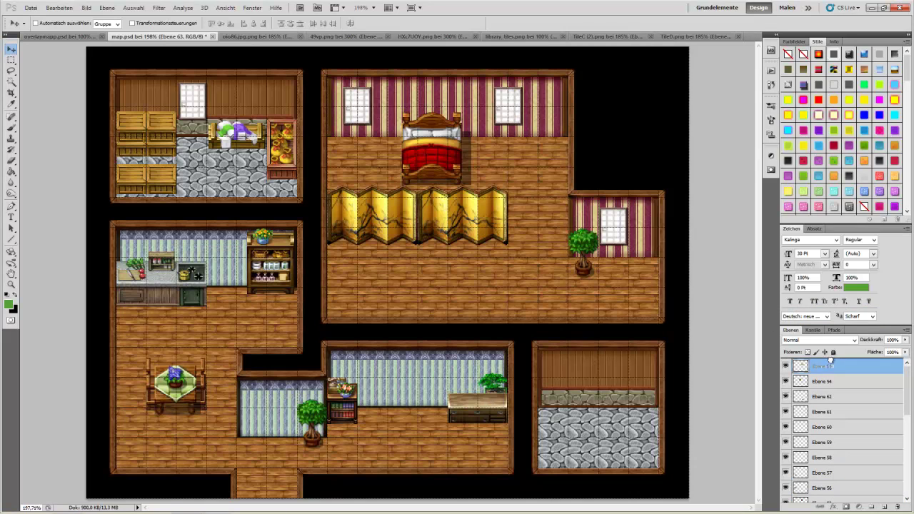
left_click_drag(500, 398, 489, 399)
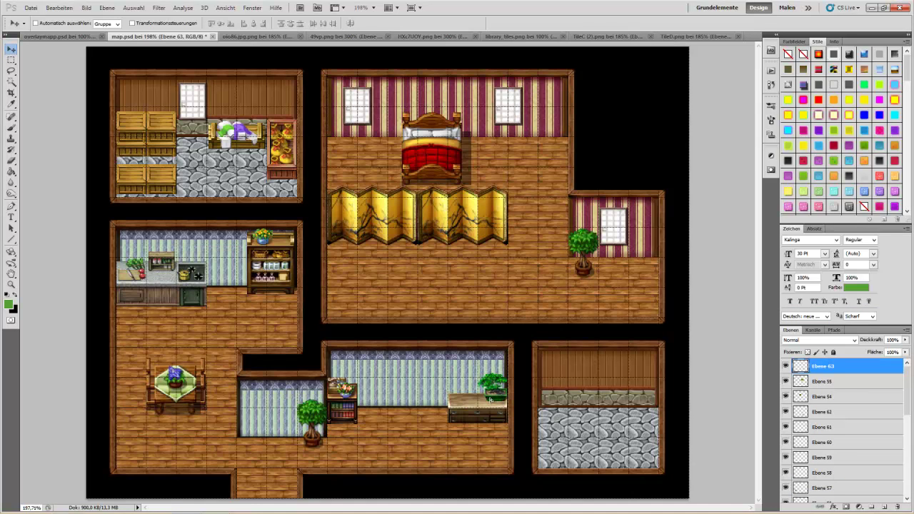
key("Right")
key("Down")
key("Down")
key("Down")
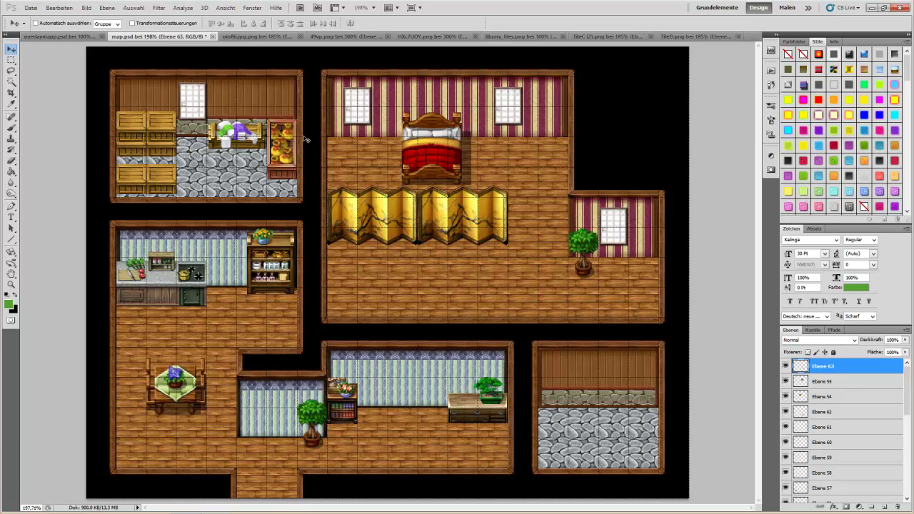
- Select the round gold-rimmed basin tile on the TileC (2).png sheet
left_click(689, 36)
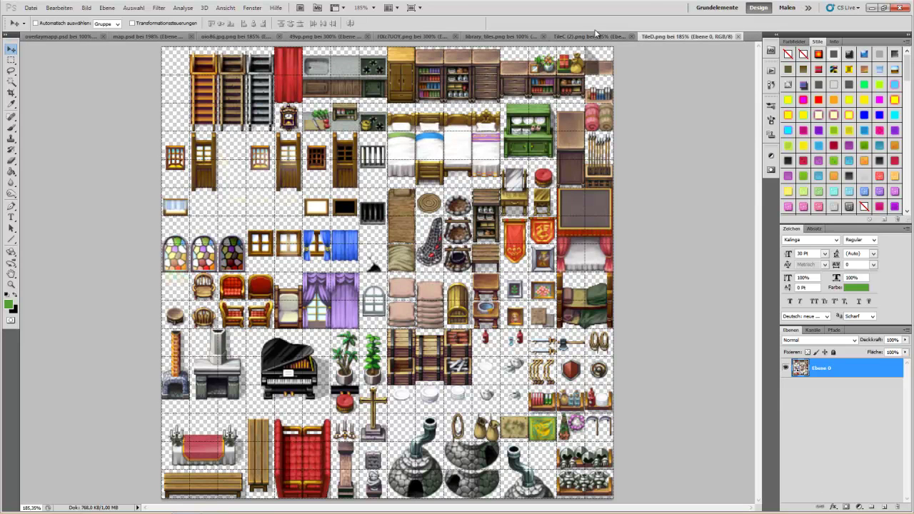
left_click(589, 37)
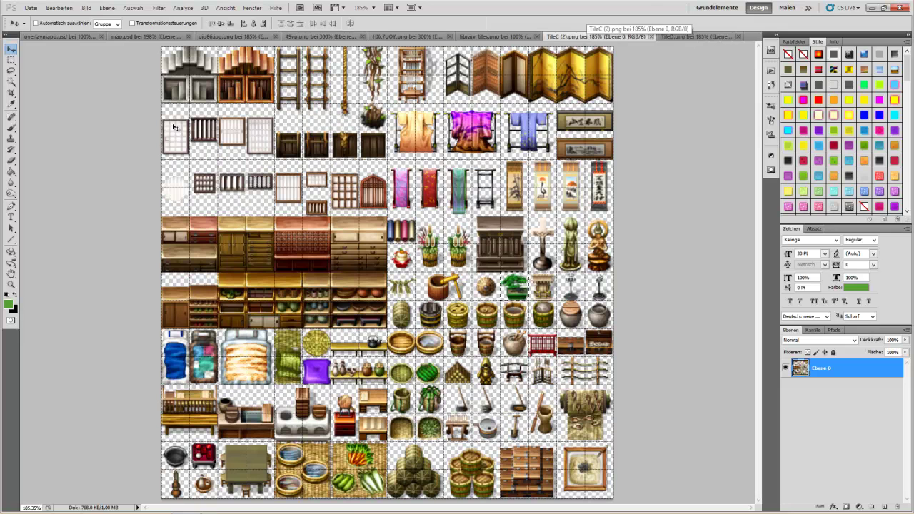
left_click(13, 60)
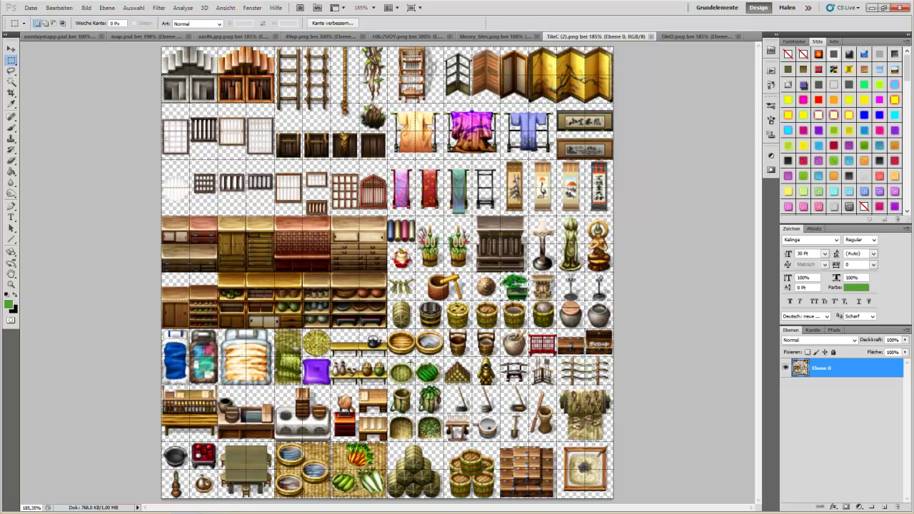
left_click_drag(417, 329, 444, 353)
- Paste the basin into map.psd and place it in the lower-right stone room
left_click(137, 37)
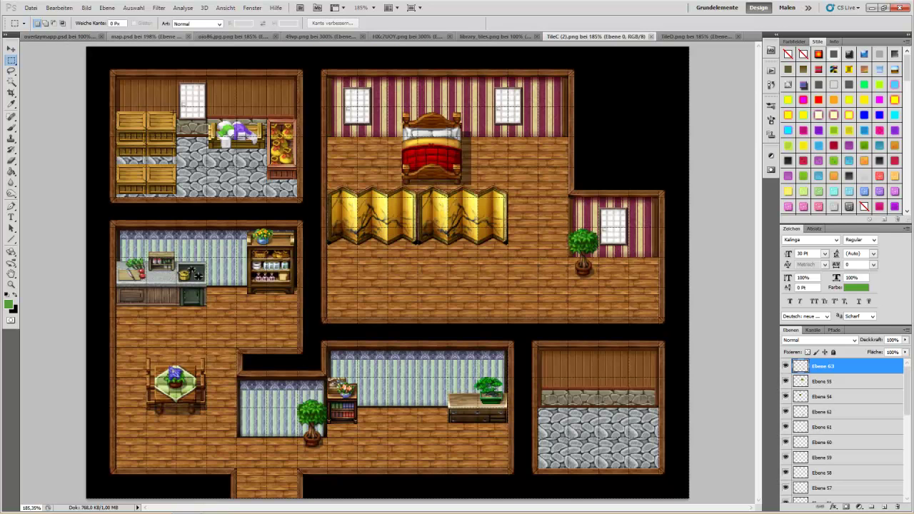
key("ctrl+v")
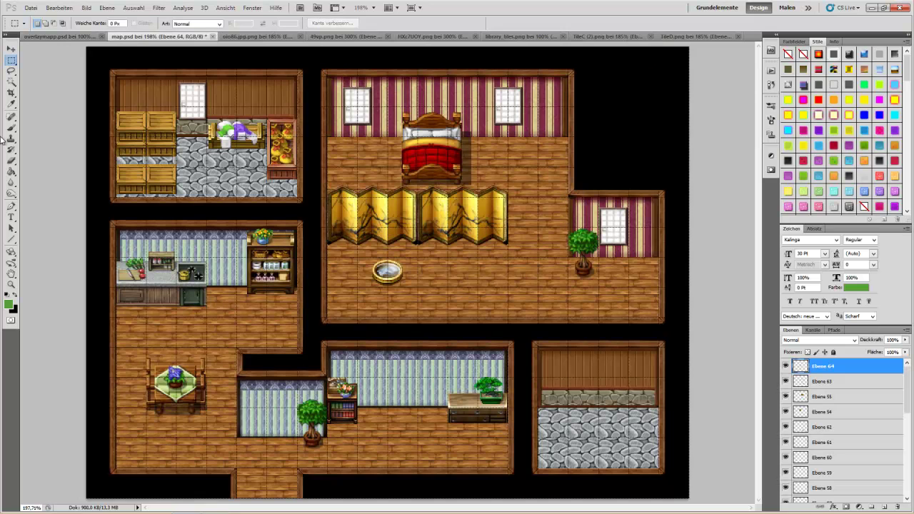
left_click(10, 49)
left_click_drag(377, 282, 644, 427)
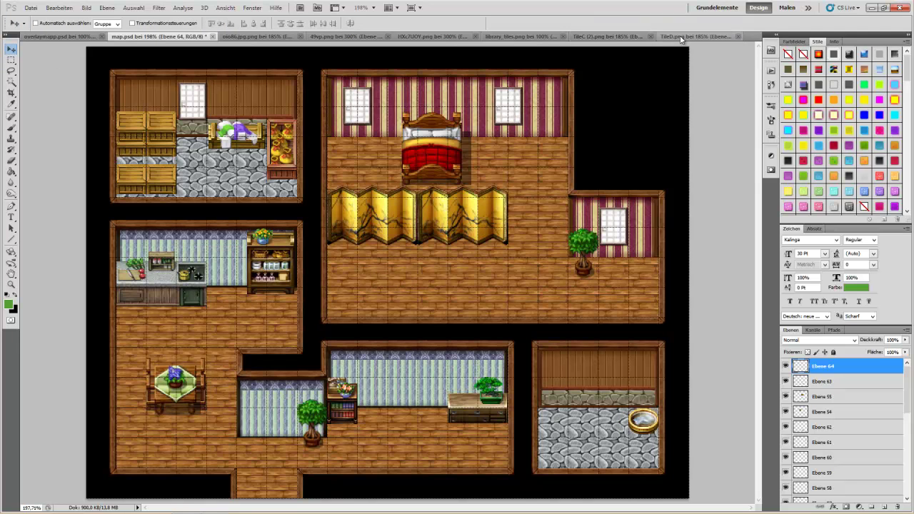
left_click(596, 38)
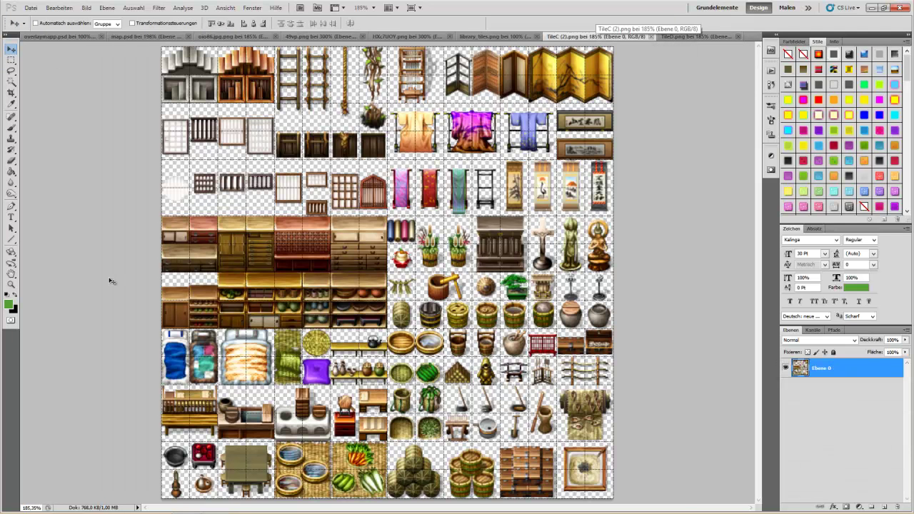
- Copy the red scroll tile and hang it on the bedroom's striped back wall, right of the window
left_click(12, 61)
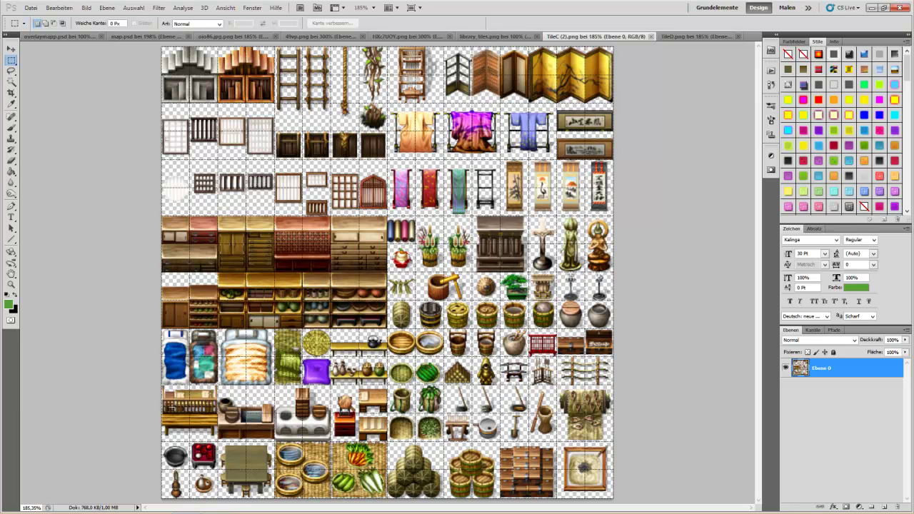
left_click_drag(416, 159, 444, 217)
left_click(142, 35)
key("ctrl+v")
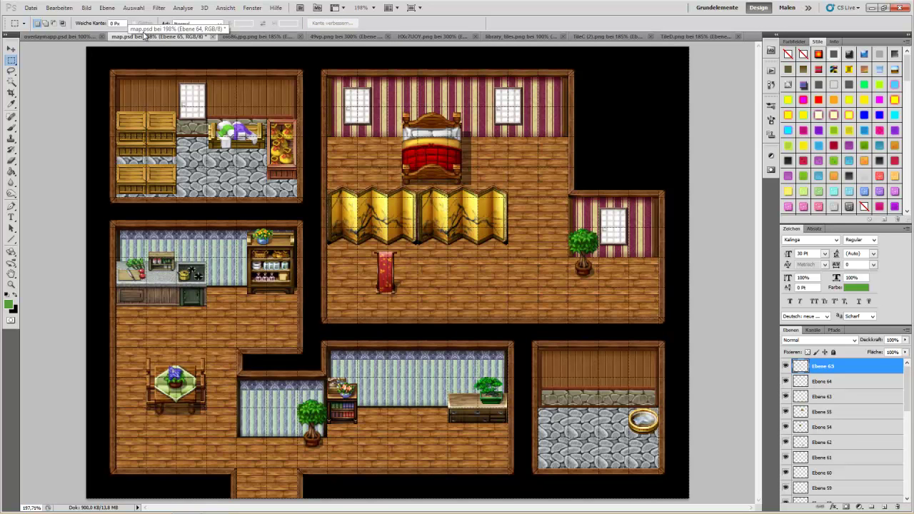
left_click(11, 48)
left_click_drag(394, 283, 563, 141)
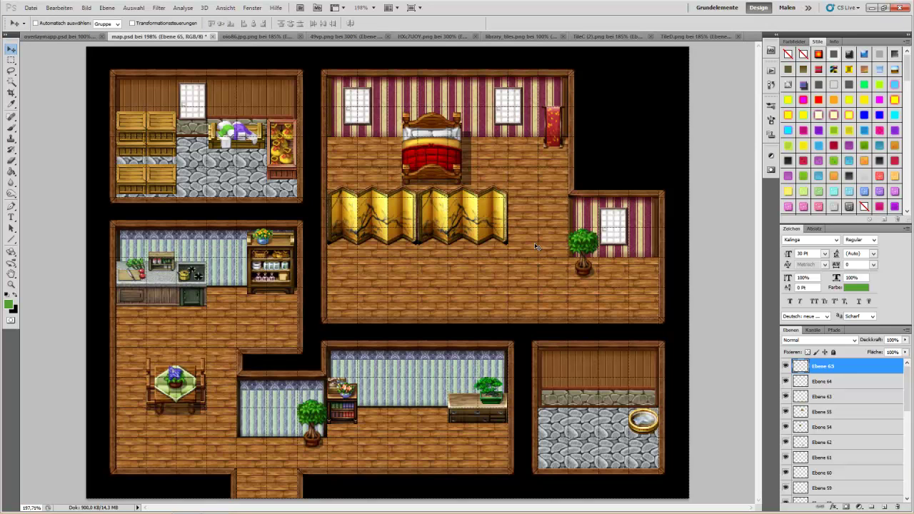
- Select the small stool tile on the TileD.png sheet, then return to map.psd
left_click(678, 37)
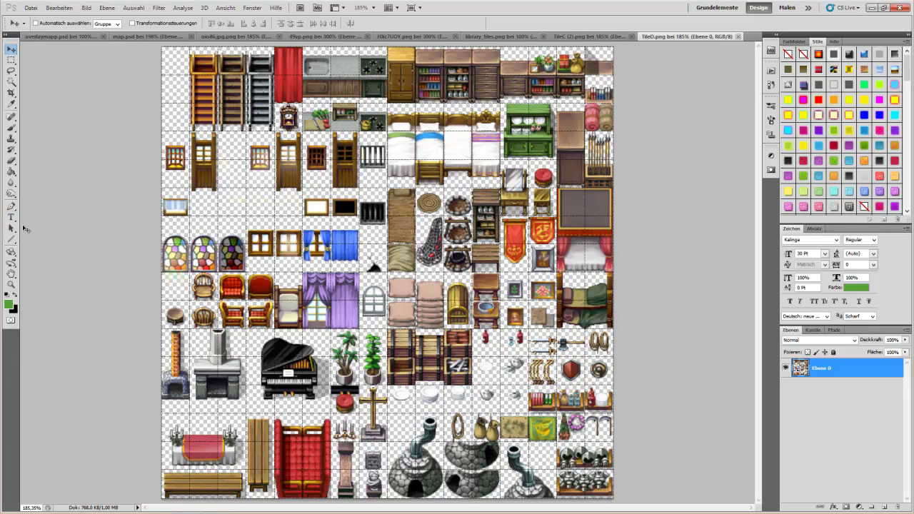
left_click(12, 62)
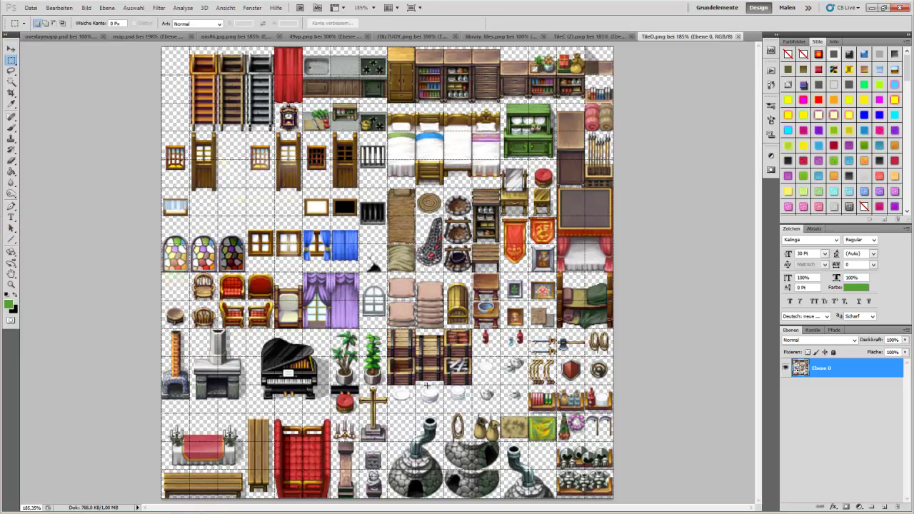
left_click_drag(161, 300, 187, 326)
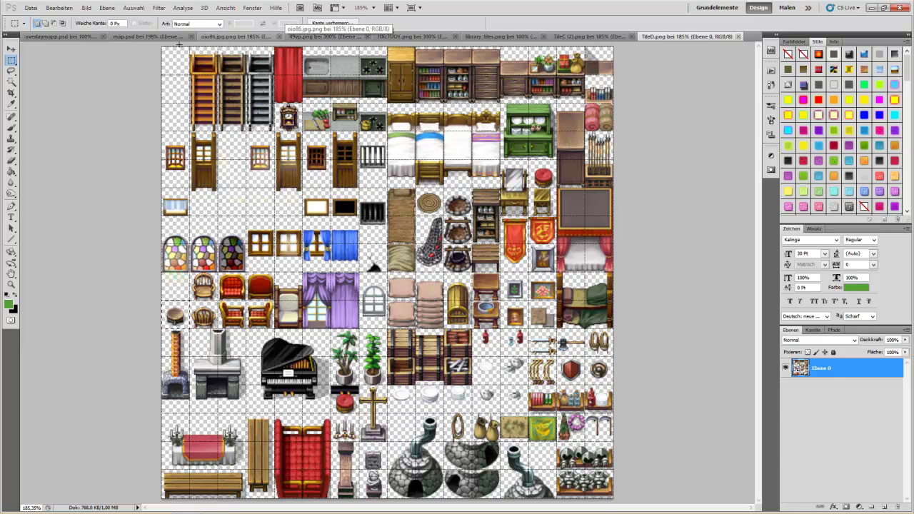
left_click(146, 35)
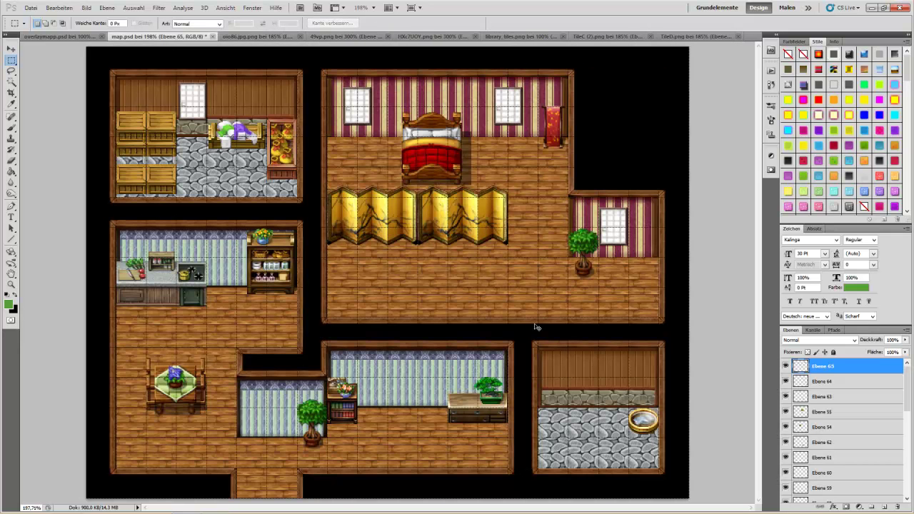
- Paste the stool and position it in the lower-right stone room
key("ctrl+v")
key("v")
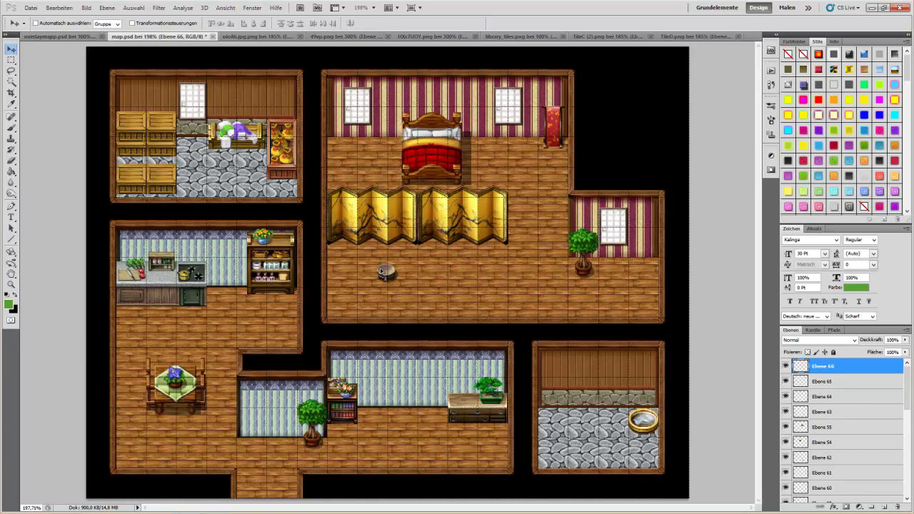
left_click_drag(417, 296, 605, 446)
left_click_drag(595, 447, 592, 443)
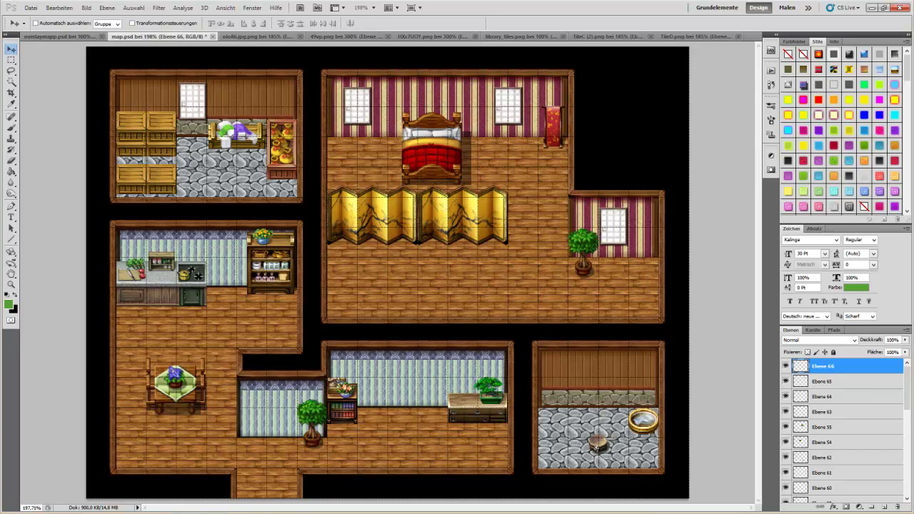
- Select layer Ebene 64 and shift the gold-rimmed basin slightly left
right_click(643, 427)
left_click(664, 432)
left_click_drag(638, 424, 618, 424)
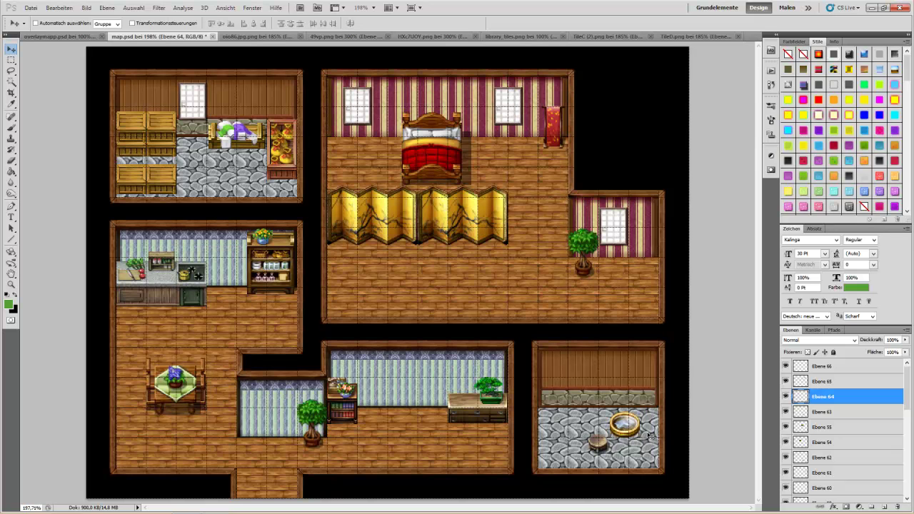
left_click(682, 38)
- Look through the open tilesets and close HXc7UOY.png
left_click(591, 37)
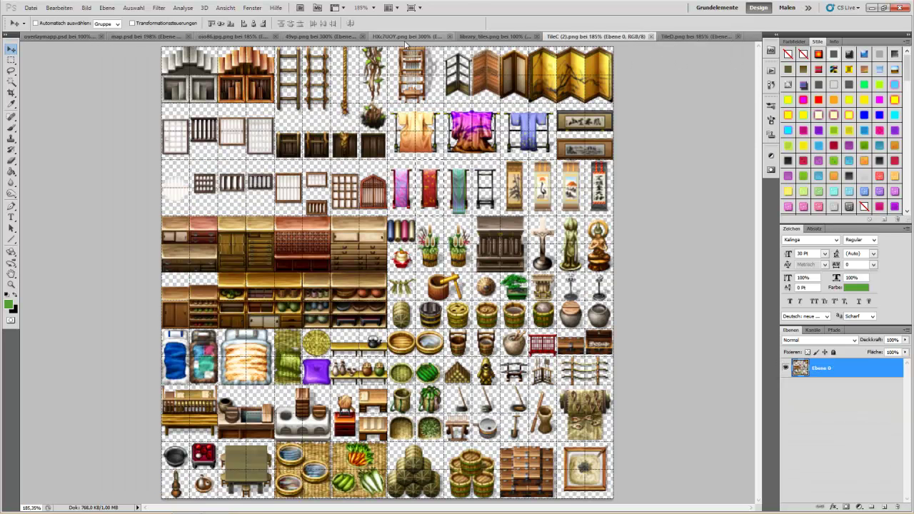
left_click(495, 37)
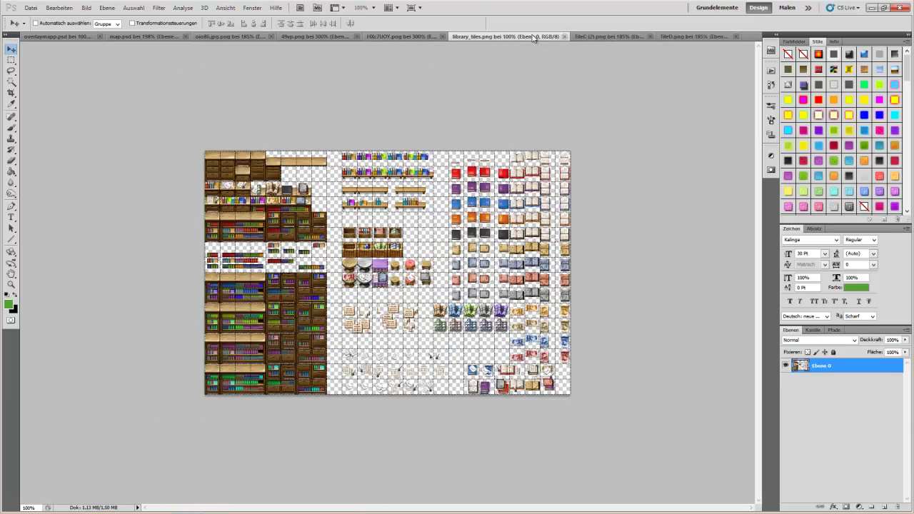
left_click(399, 37)
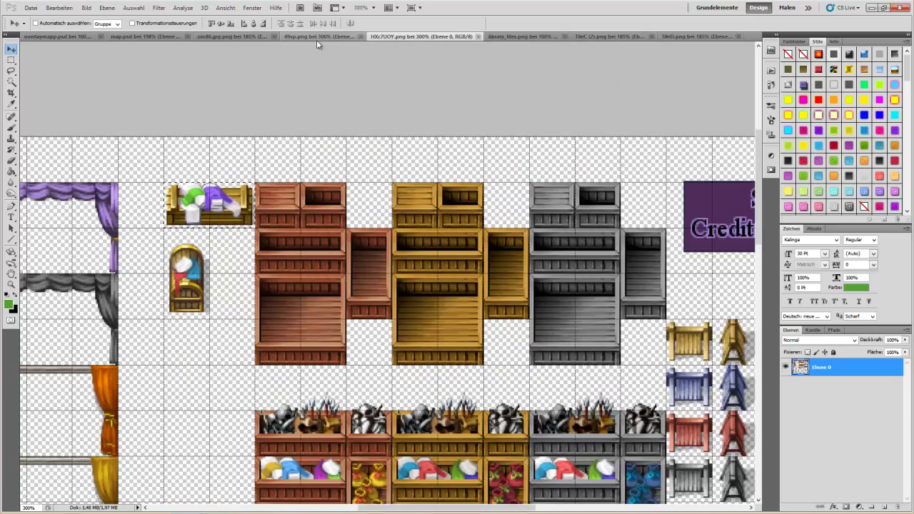
left_click(317, 37)
left_click(413, 38)
left_click(470, 36)
- Select the candelabra on oio86.jpg and paste it into map.psd
left_click(284, 37)
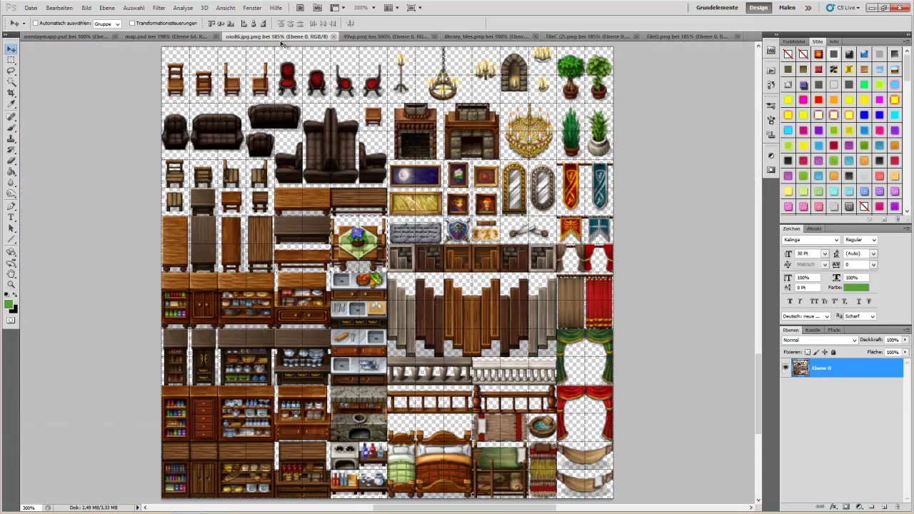
left_click(12, 61)
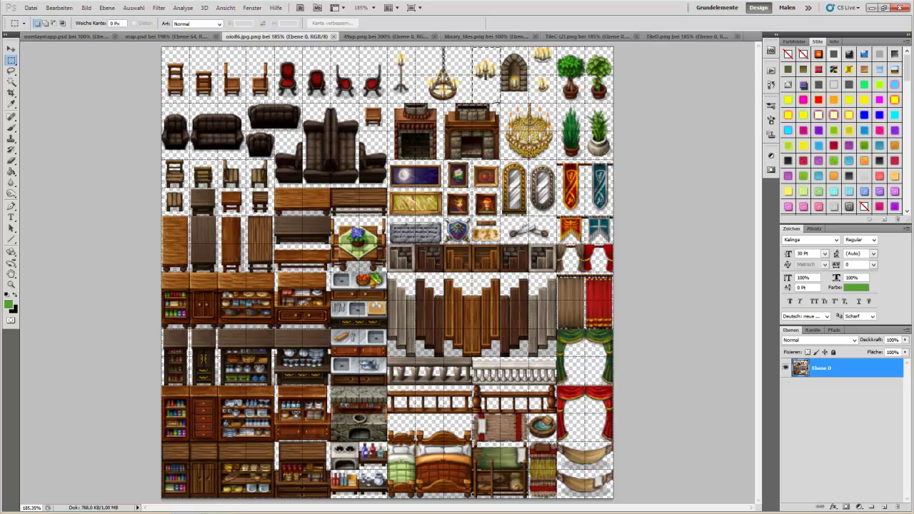
left_click_drag(499, 104, 498, 103)
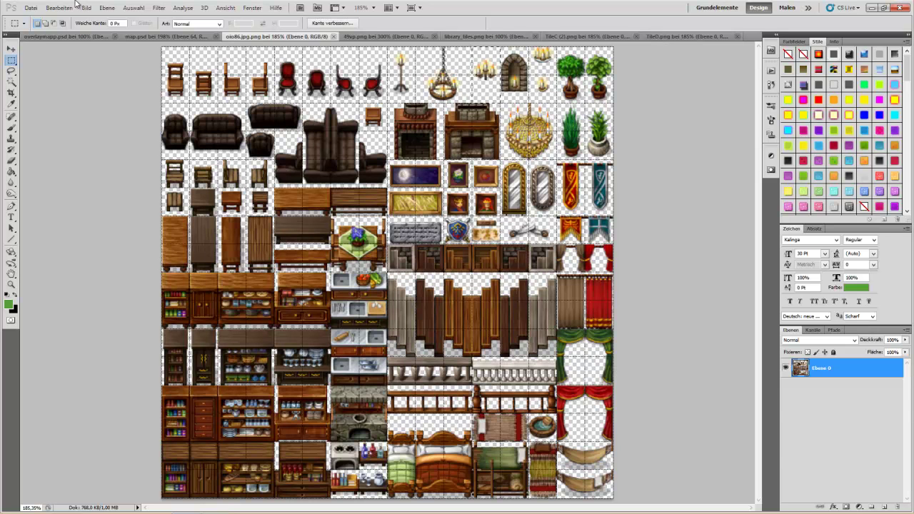
left_click(151, 37)
key("ctrl+v")
left_click(12, 49)
- Mount candelabras in the small blue room, lower middle room and stone room, deleting the extra copy
left_click_drag(385, 270, 264, 397)
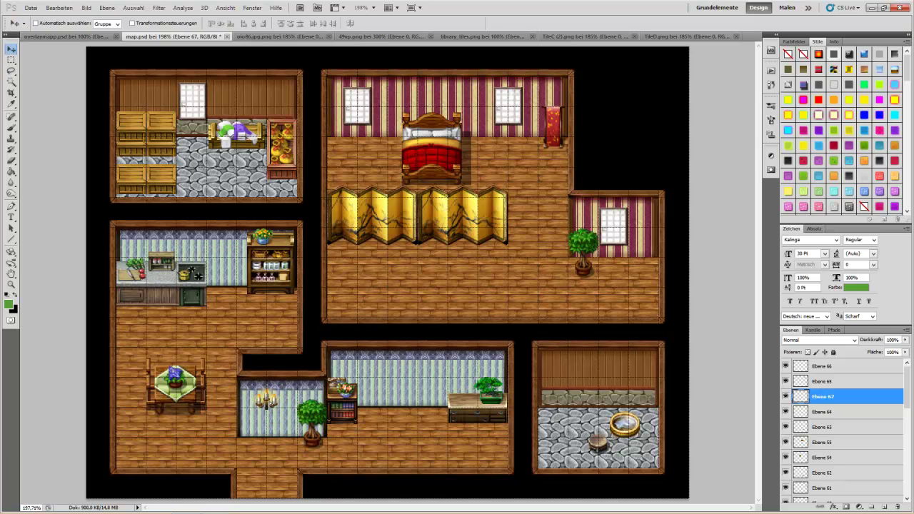
key("ctrl+v")
mouse_move(394, 284)
left_mouse_down()
mouse_move(366, 376)
mouse_move(347, 371)
mouse_move(367, 365)
mouse_move(374, 384)
left_mouse_up()
key("ctrl+v")
mouse_move(399, 285)
left_mouse_down()
mouse_move(584, 374)
mouse_move(577, 381)
left_mouse_up()
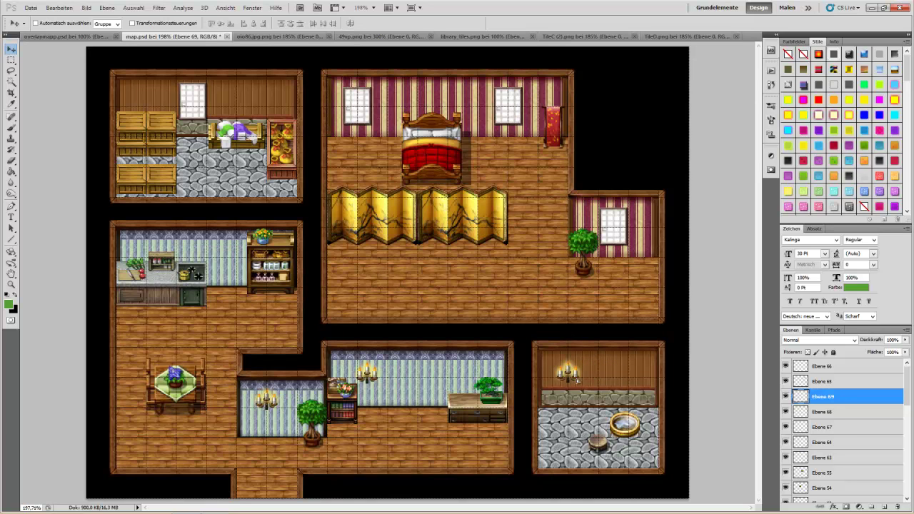
key("ctrl+v")
left_click_drag(425, 291, 626, 379)
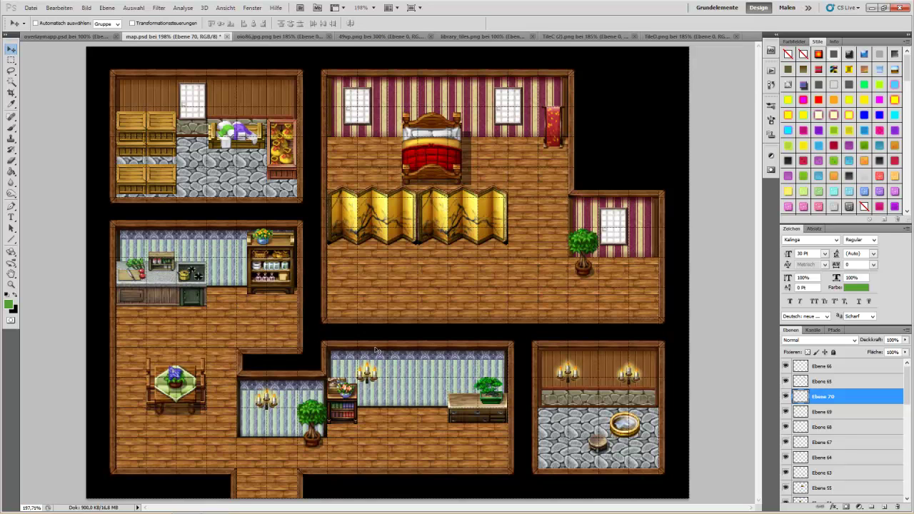
key("Delete")
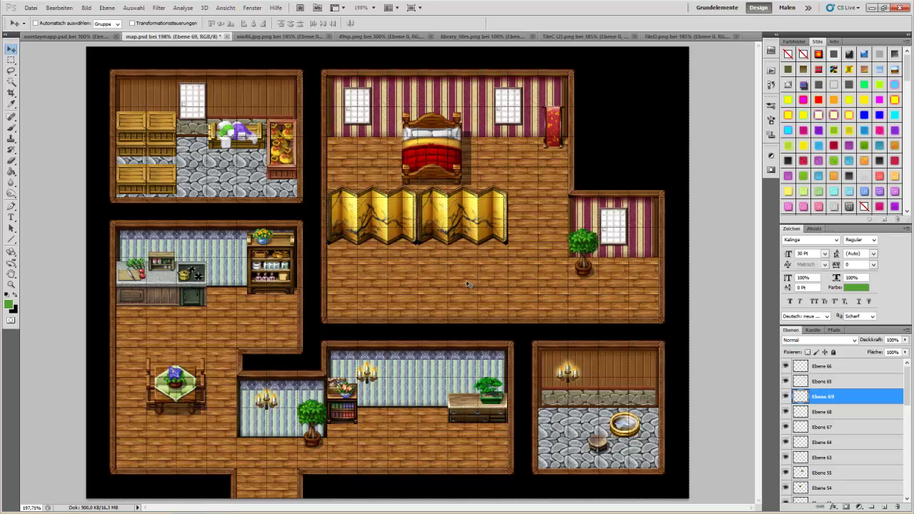
- Select Ebene 37 and create a new group above it named GroundLayer
left_click_drag(907, 386, 907, 485)
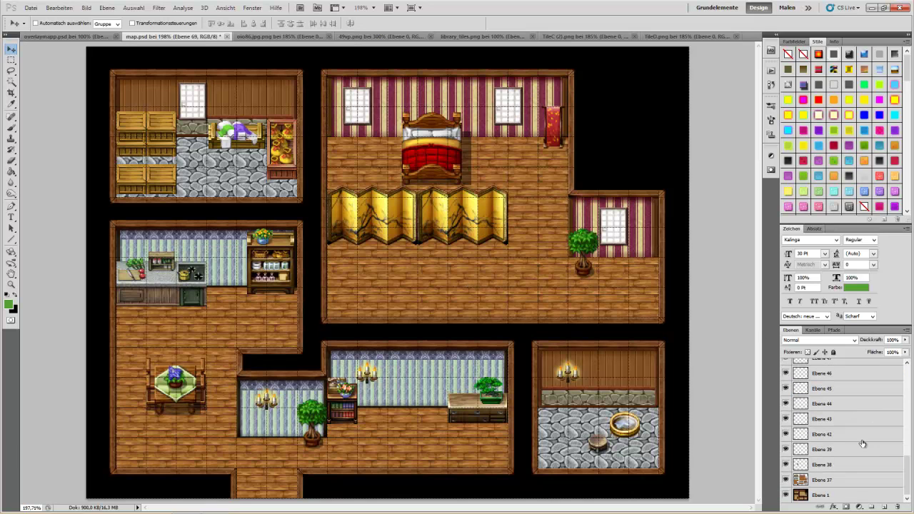
left_click(826, 480)
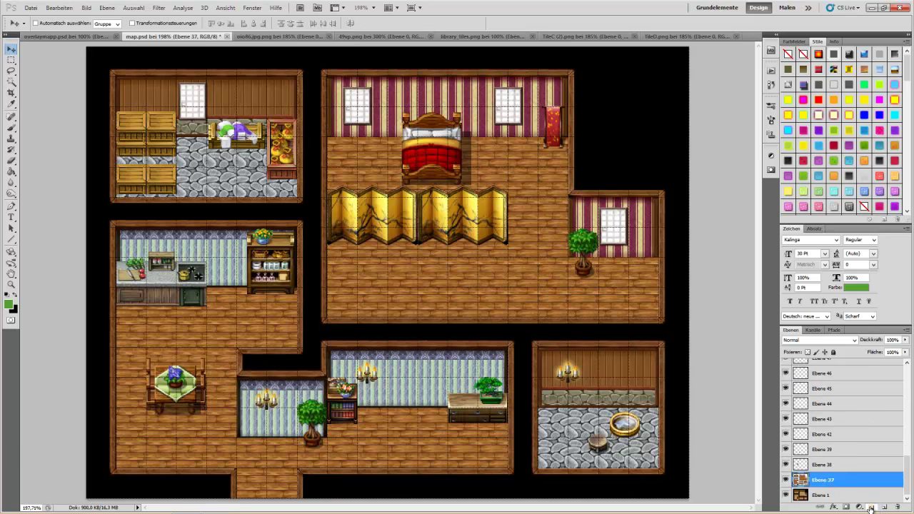
left_click(872, 506)
double_click(829, 484)
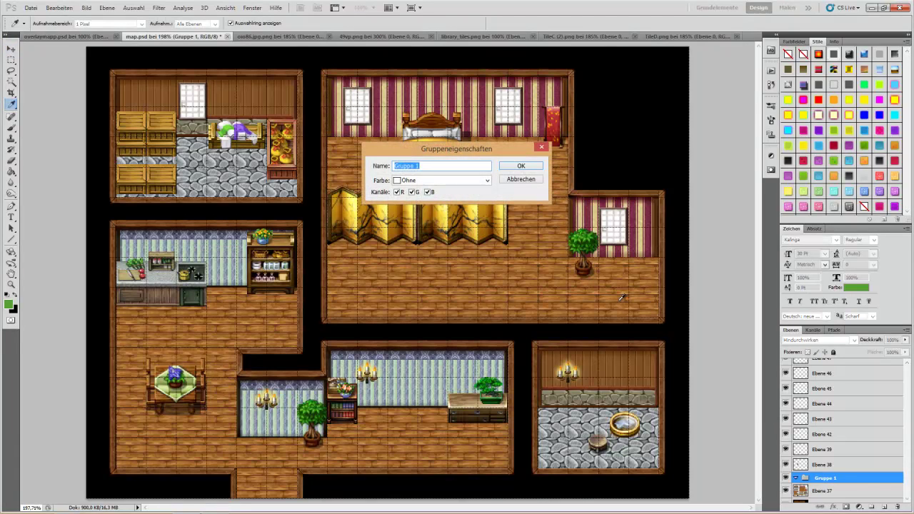
type("Ground")
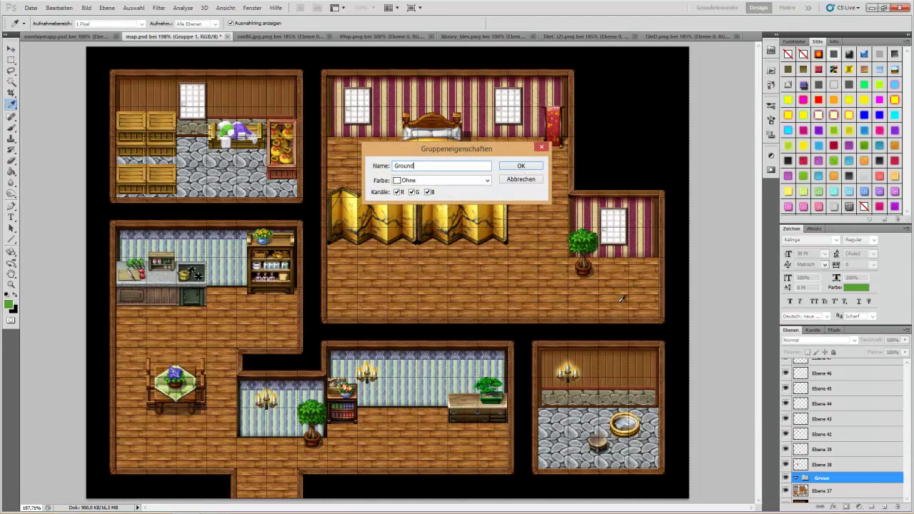
type("er")
key("Return")
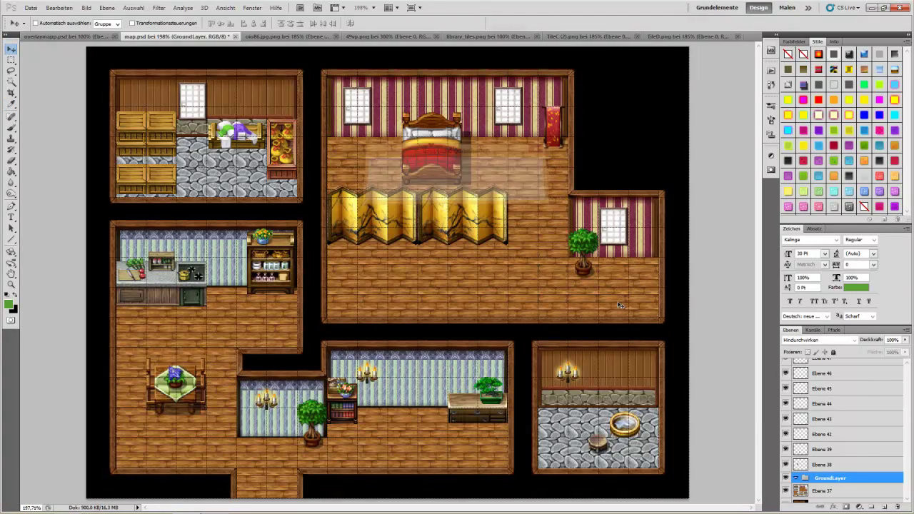
right_click(174, 383)
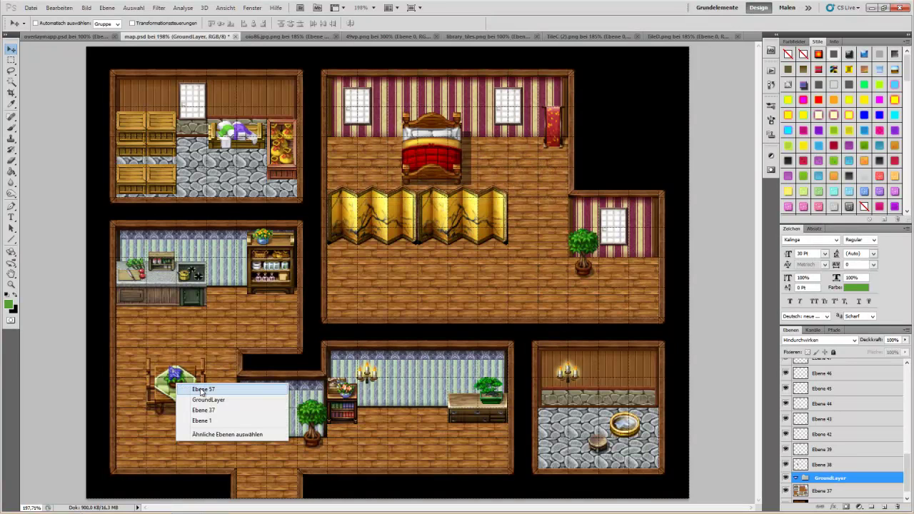
- Hide the table layer Ebene 57 and the folding screen layers Ebene 55 and Ebene 54
left_click(189, 390)
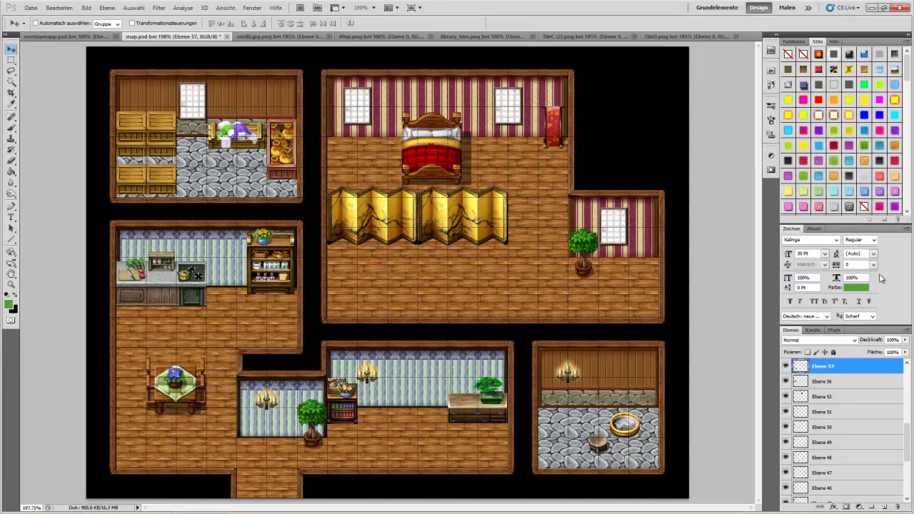
left_click(786, 365)
right_click(479, 218)
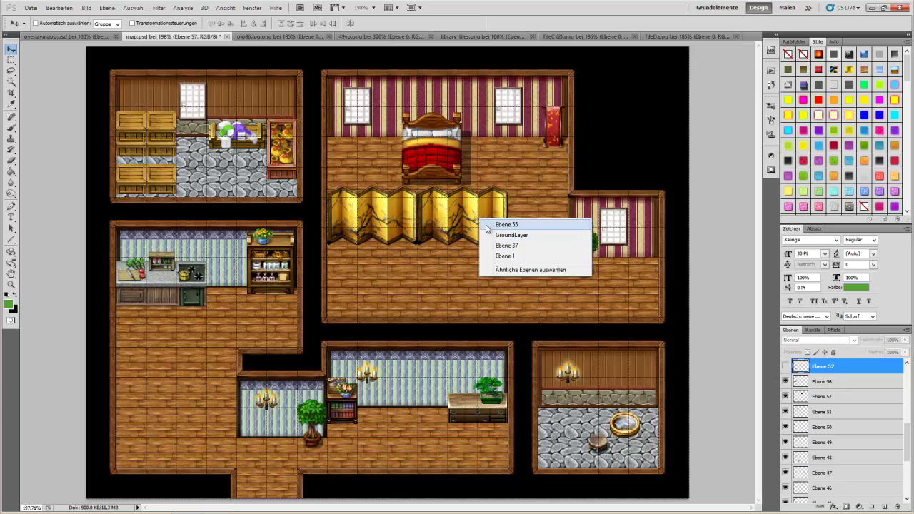
left_click(517, 227)
left_click(786, 366)
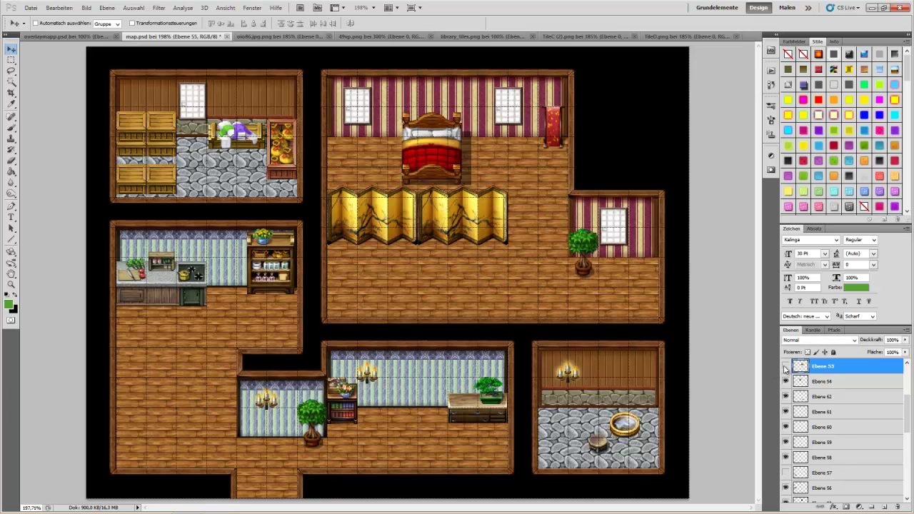
right_click(381, 216)
left_click(423, 224)
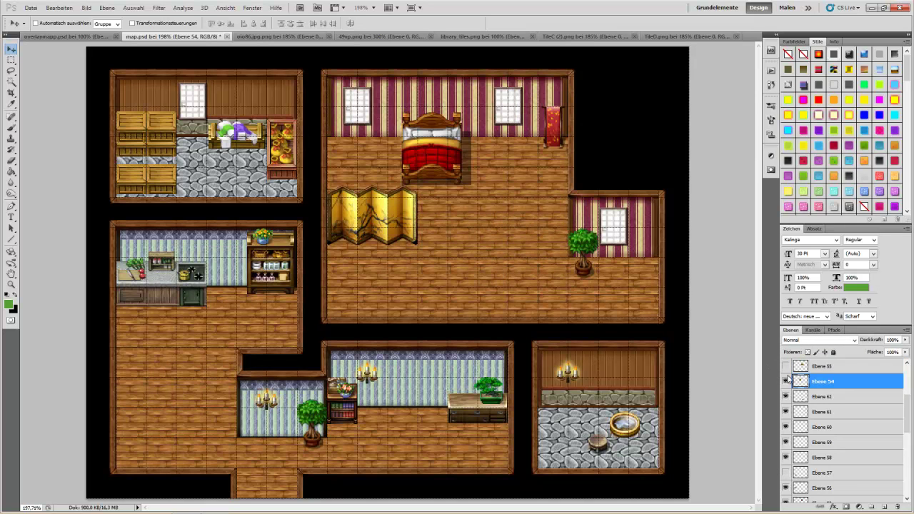
left_click(786, 381)
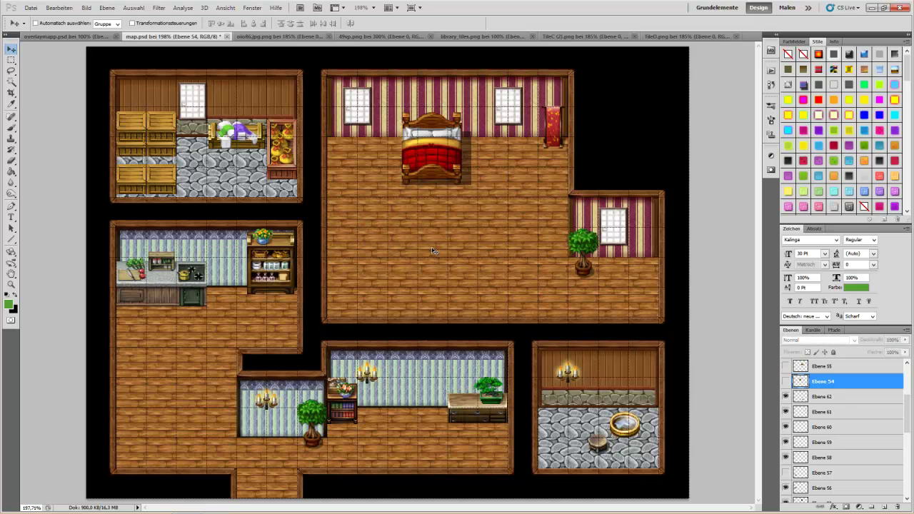
- Move layers Ebene 62 through Ebene 58 into the GroundLayer group
left_click(836, 397)
scroll(835, 414, "down", 2)
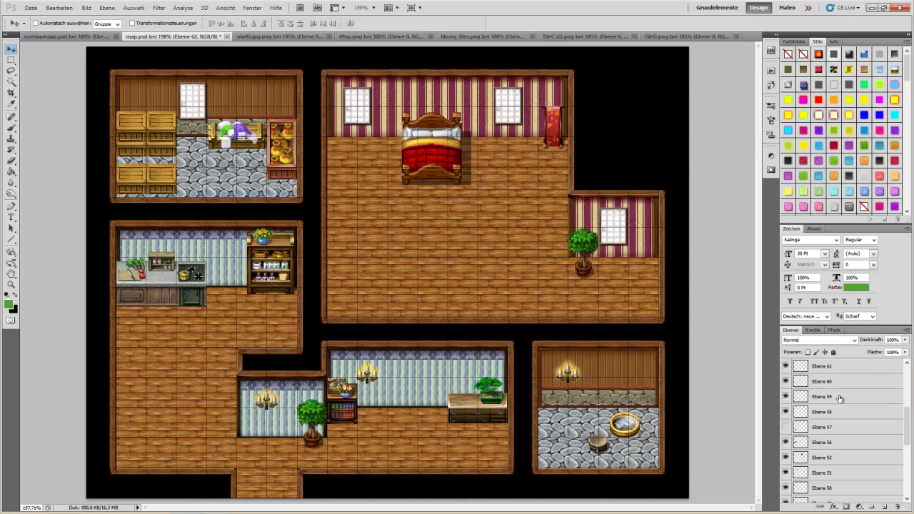
left_click(822, 428, "shift")
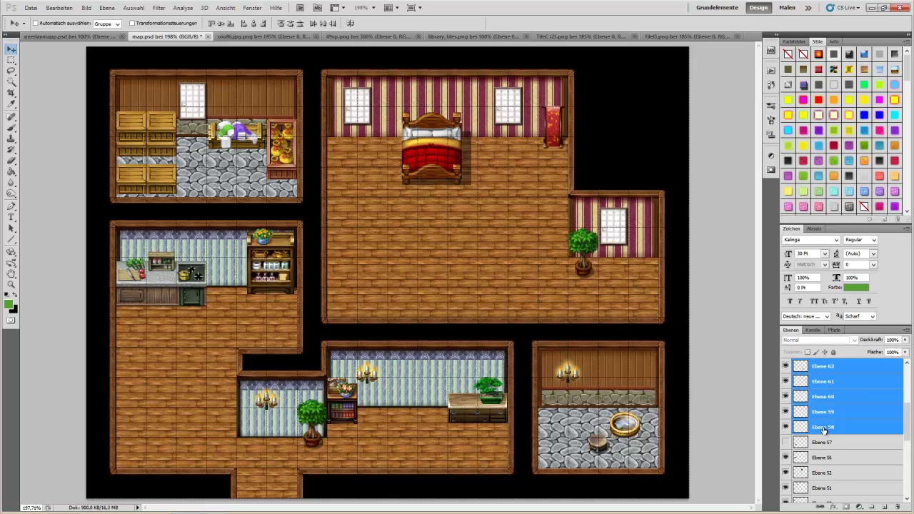
left_click(821, 457)
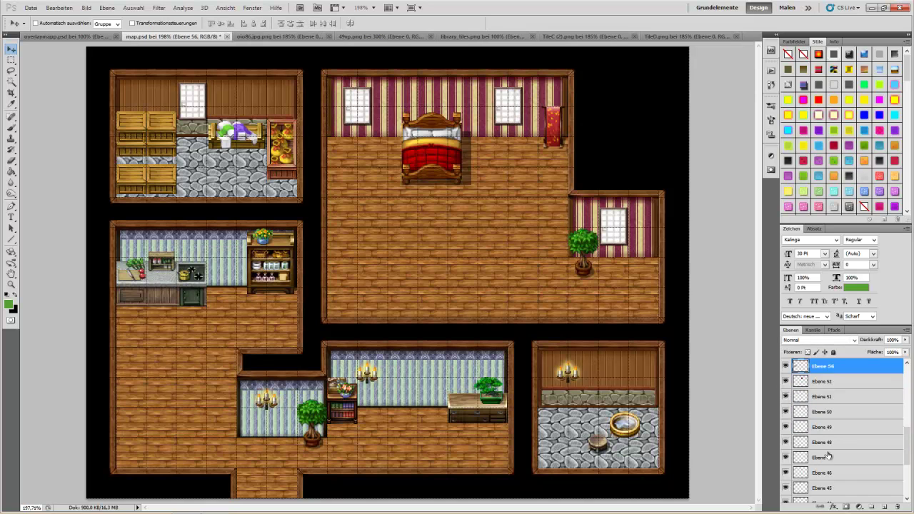
scroll(825, 454, "down", 5)
left_click(828, 453, "shift")
scroll(827, 464, "up", 3)
scroll(827, 464, "up", 3)
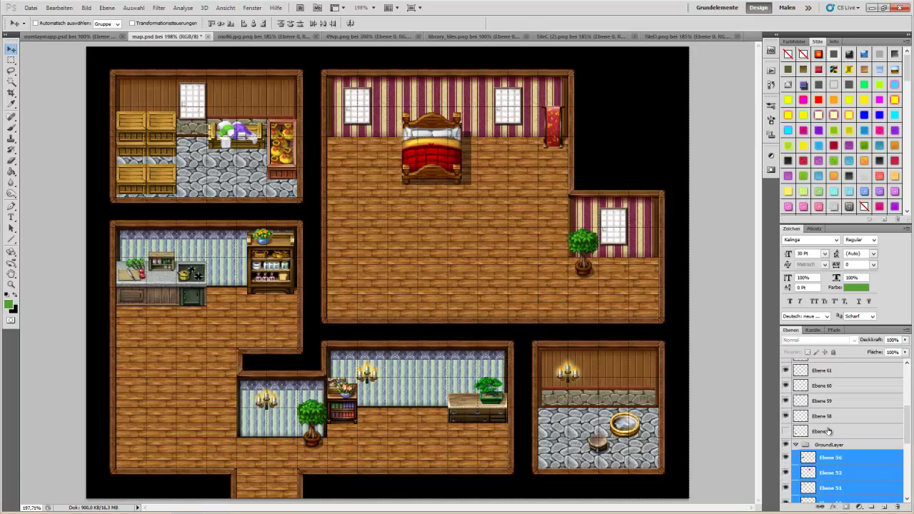
left_click(831, 420)
left_click(831, 420, "shift")
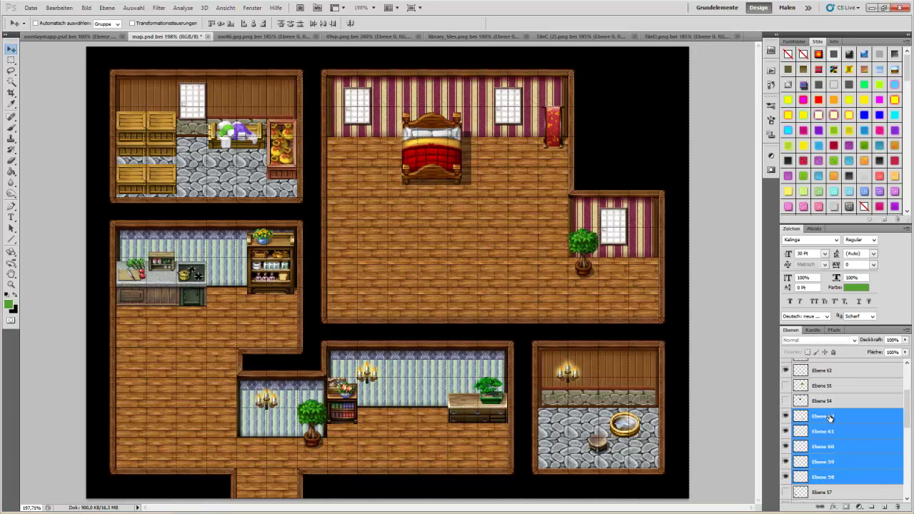
scroll(830, 418, "down", 2)
left_click_drag(828, 397, 852, 457)
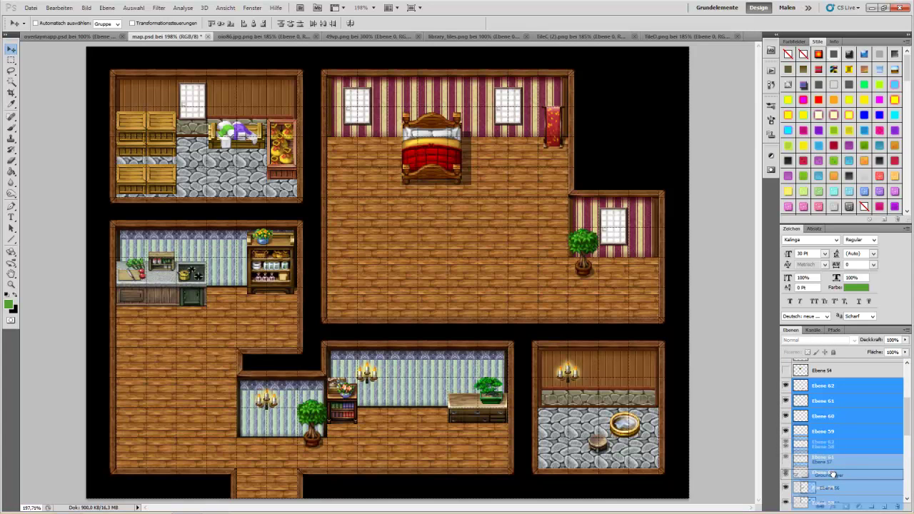
- Select layers Ebene 66 through Ebene 63 together
scroll(852, 457, "up", 5)
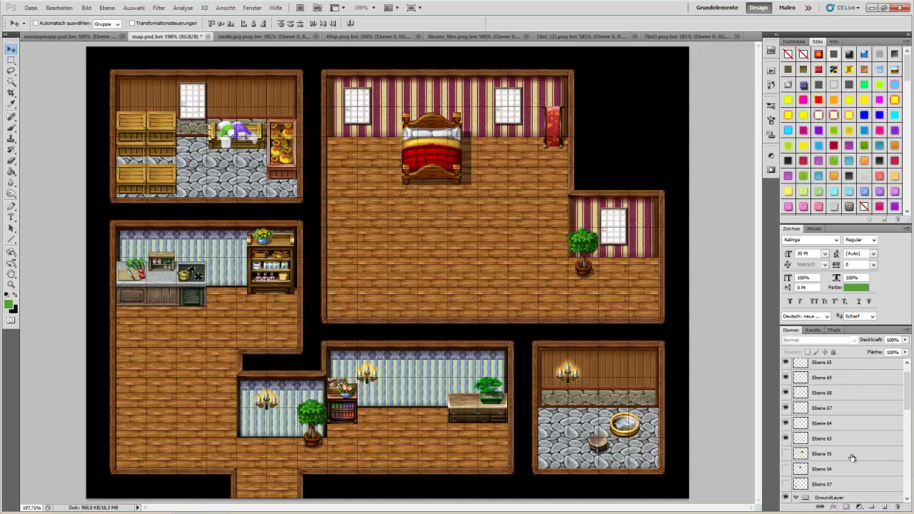
left_click(825, 444)
scroll(825, 444, "up", 1)
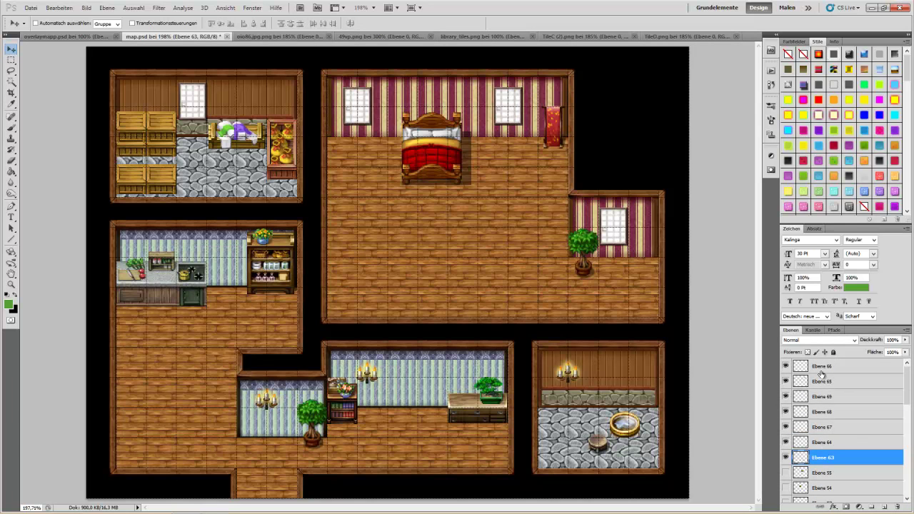
left_click(826, 367, "shift")
scroll(827, 369, "down", 4)
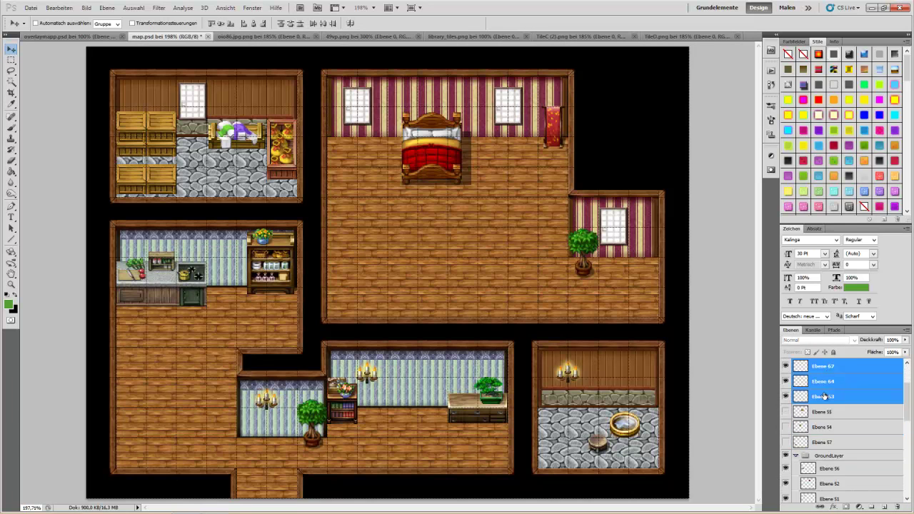
- Move Ebene 66–63, including the bonsai layer Ebene 63, into GroundLayer and collapse the group
mouse_move(832, 389)
left_mouse_down()
mouse_move(840, 468)
mouse_move(861, 327)
left_mouse_up()
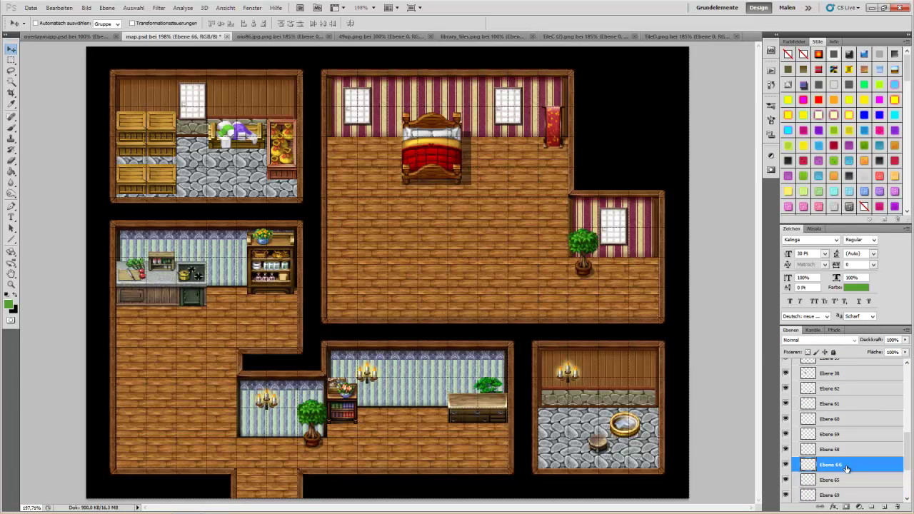
mouse_move(860, 327)
left_mouse_down()
mouse_move(852, 432)
mouse_move(827, 427)
left_mouse_up()
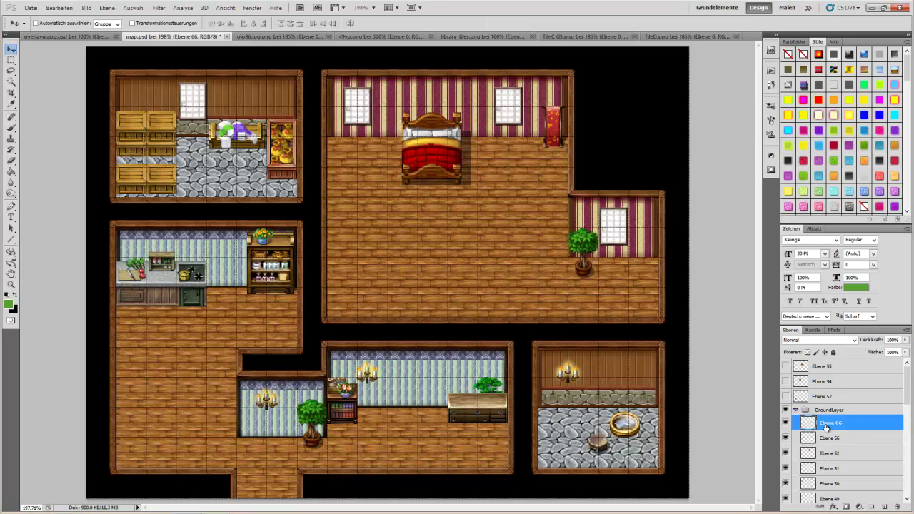
right_click(493, 388)
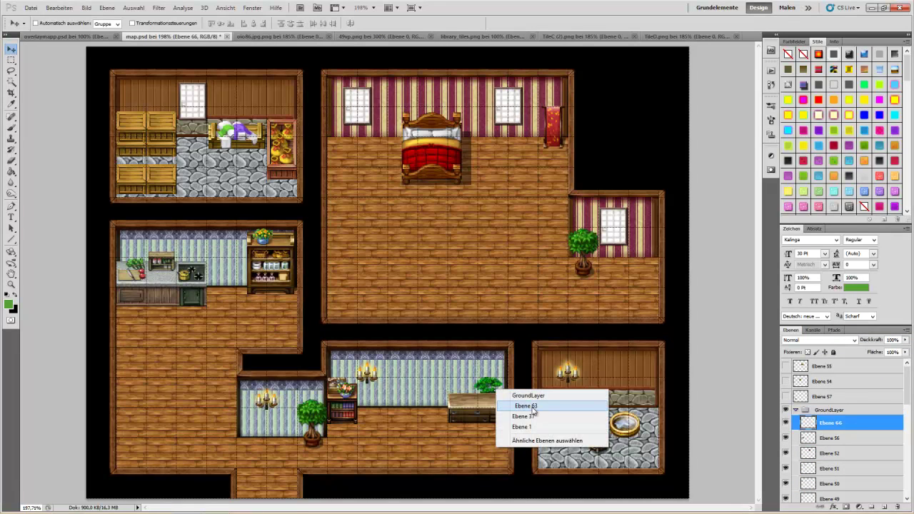
left_click(521, 405)
mouse_move(838, 494)
left_mouse_down()
mouse_move(837, 352)
mouse_move(834, 420)
left_mouse_up()
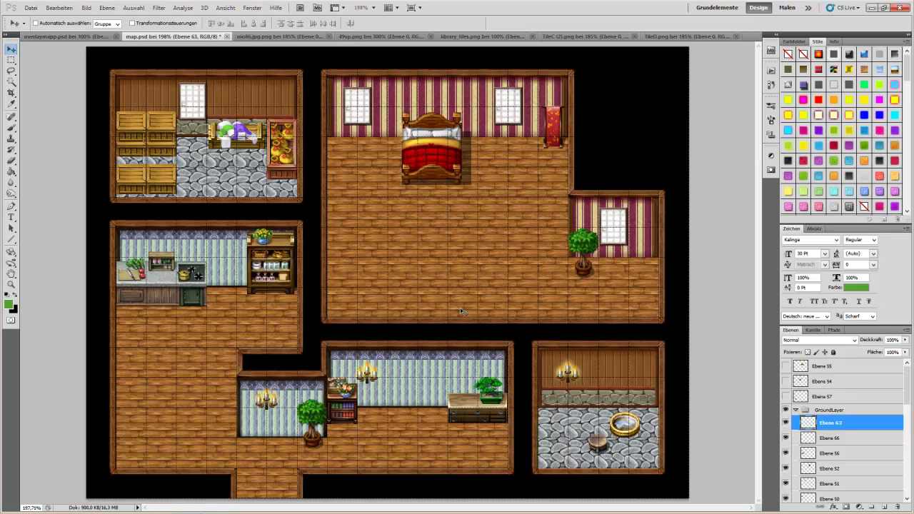
left_click(795, 411)
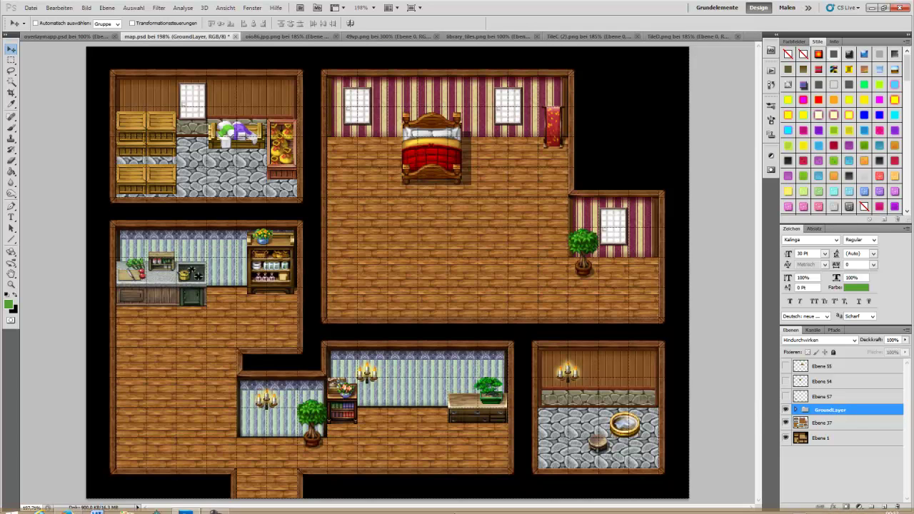
left_click(214, 504)
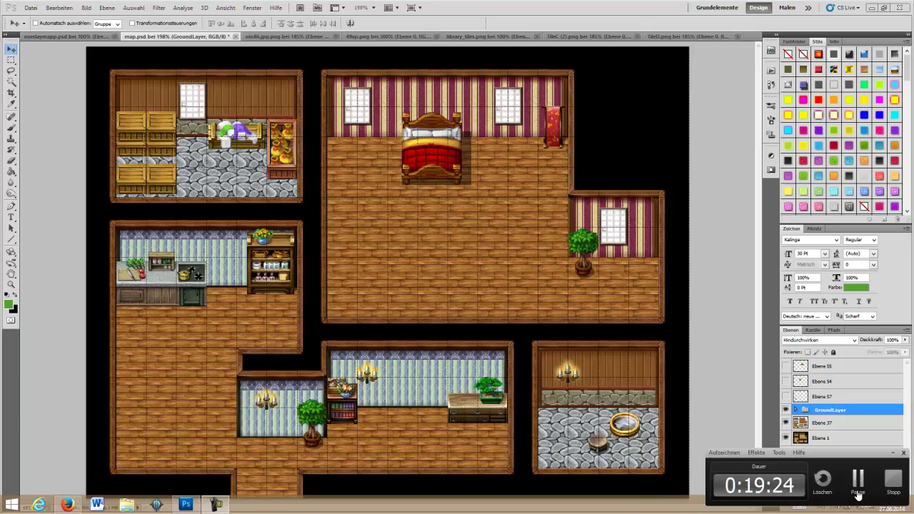